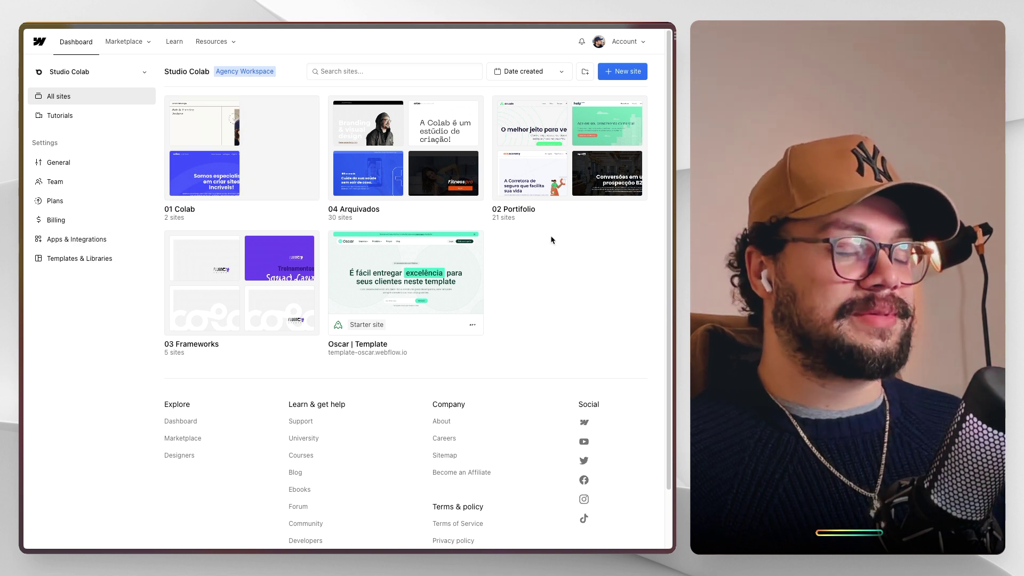
# - Open the Oscar | Template site's settings and examine the options for transferring it to a user or a Workspace
pyautogui.moveTo(472, 242)
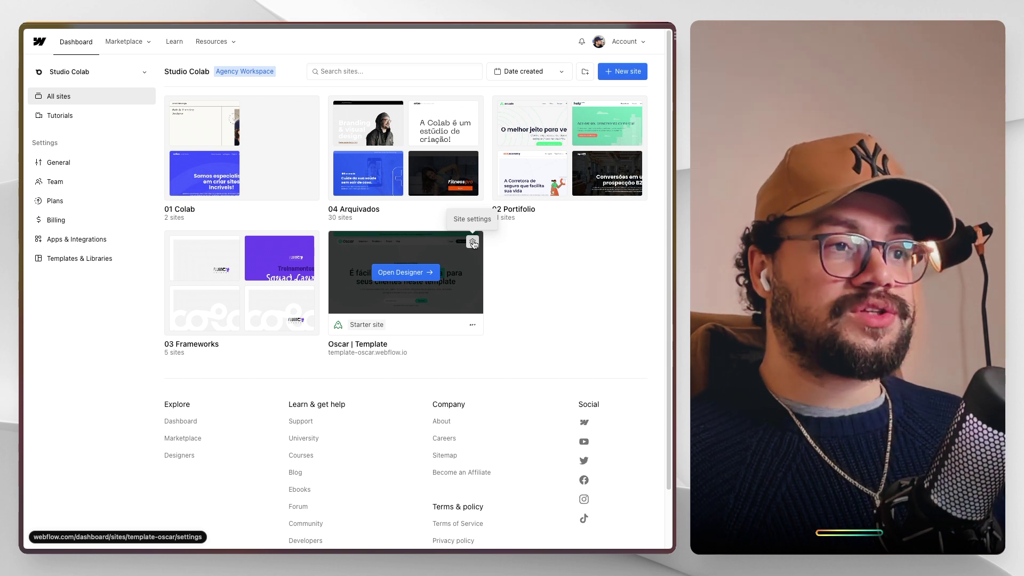
pyautogui.click(472, 243)
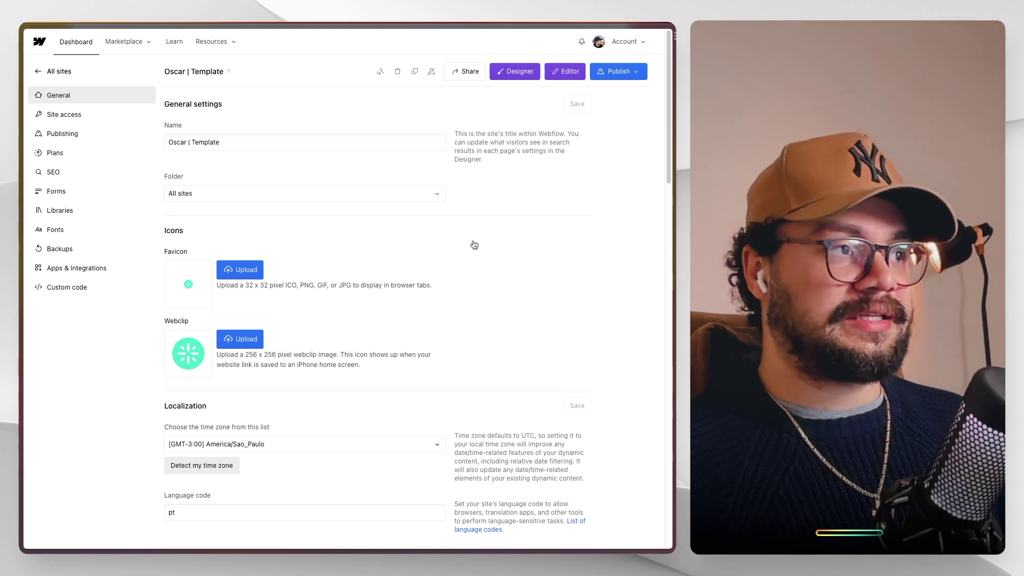
pyautogui.click(380, 71)
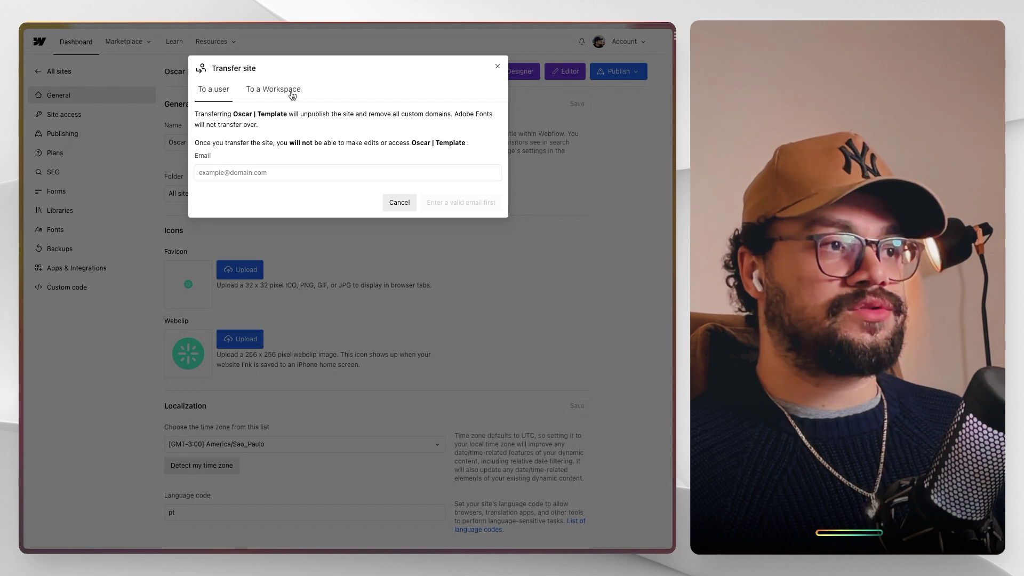
pyautogui.click(289, 93)
pyautogui.click(223, 93)
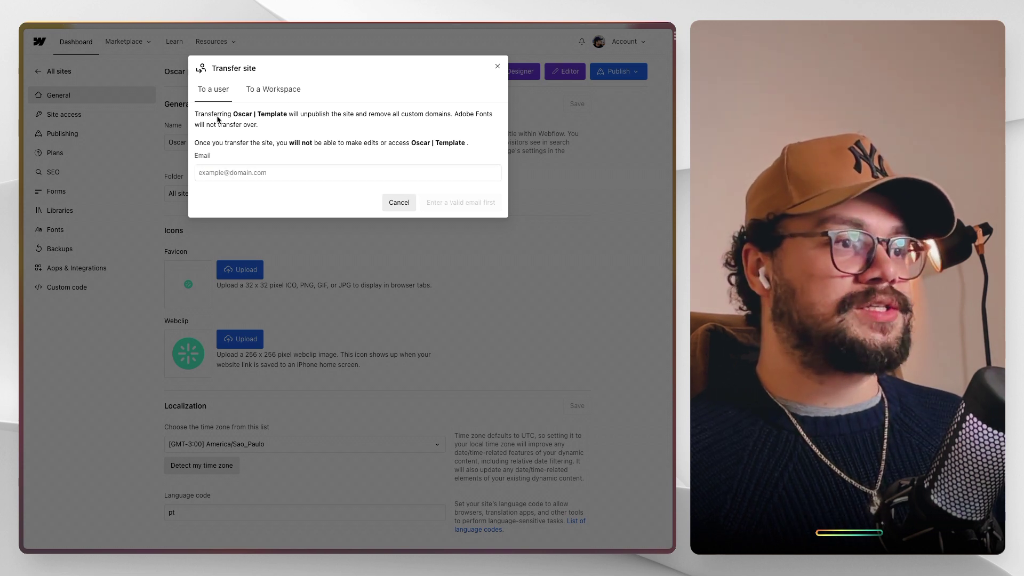
pyautogui.click(261, 170)
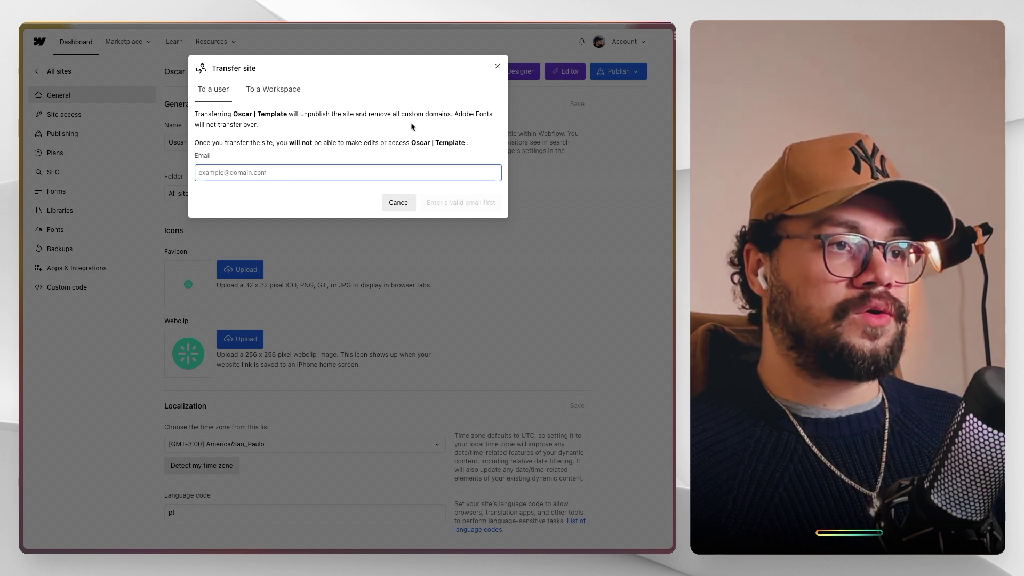
pyautogui.click(497, 66)
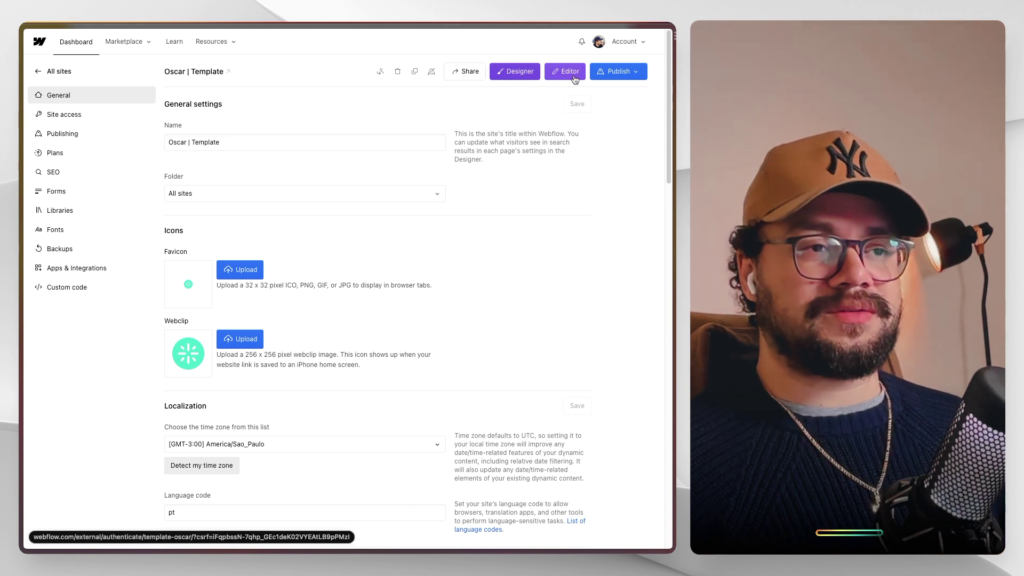
# - Check the staging and production publish destinations offered for the site
pyautogui.click(617, 71)
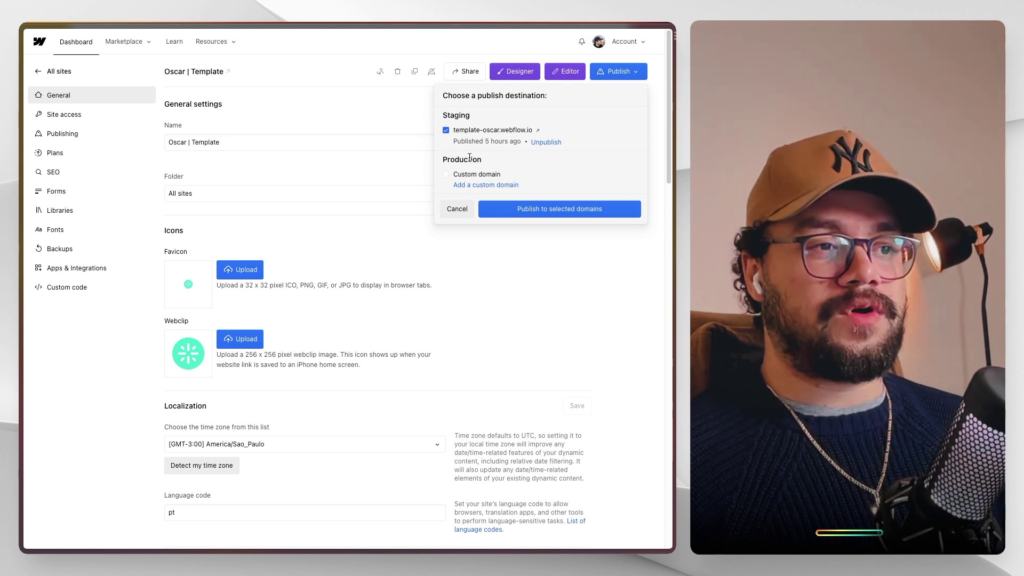
pyautogui.click(619, 72)
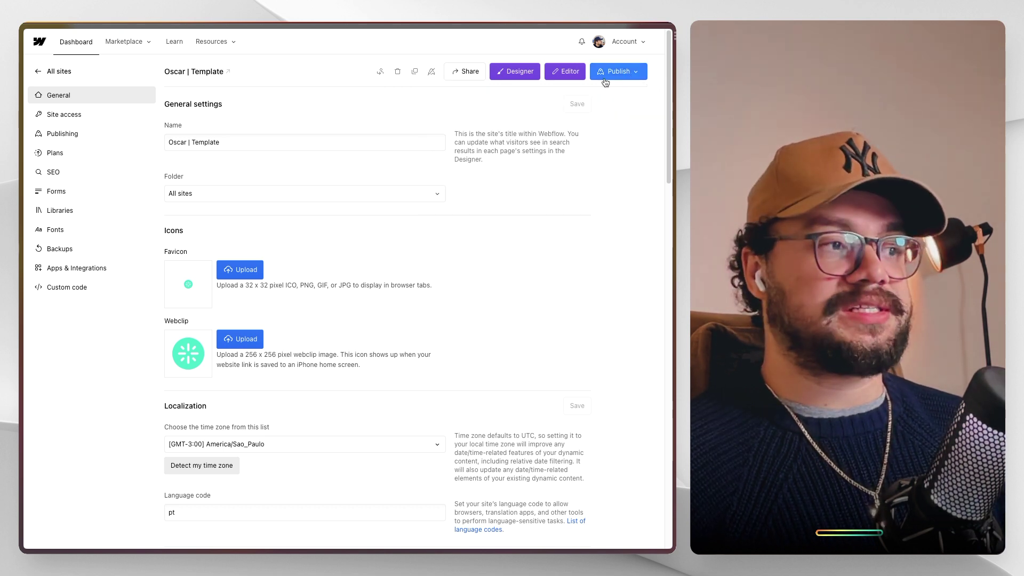
# - Review the site's name, favicon, webclip and localization in the general settings
pyautogui.tripleClick(244, 142)
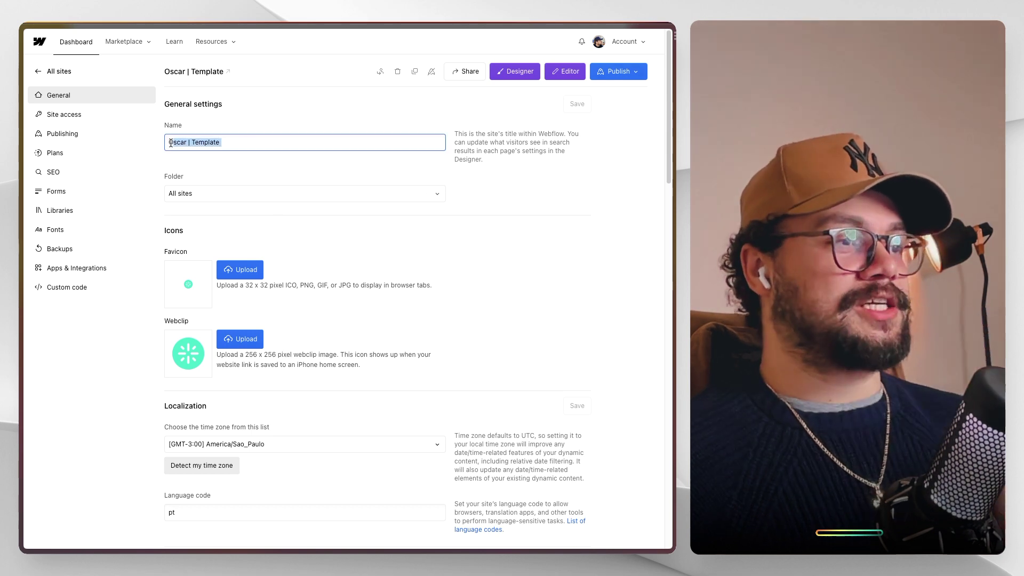
pyautogui.scroll(-3, 197, 210)
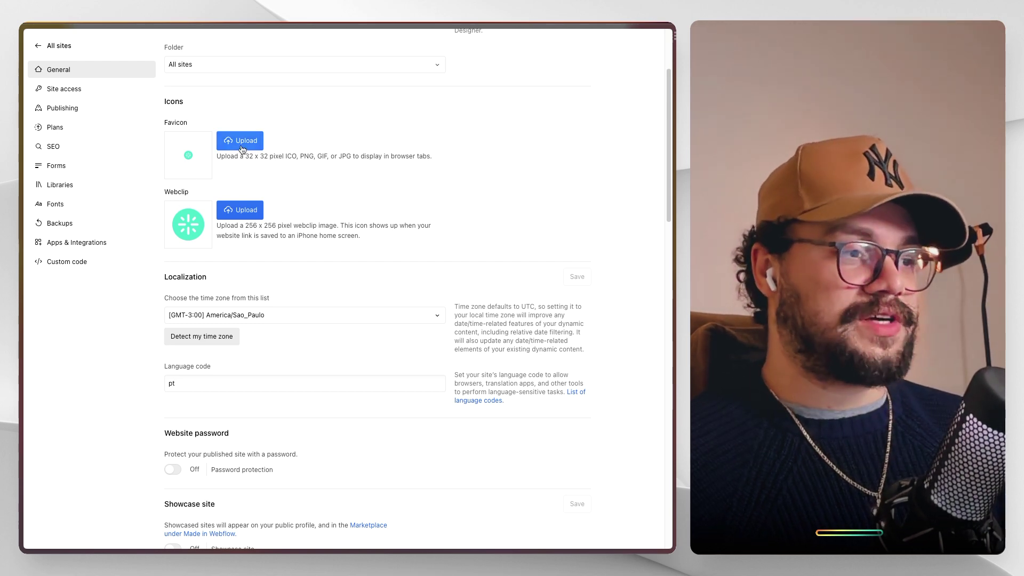
pyautogui.scroll(-3, 229, 154)
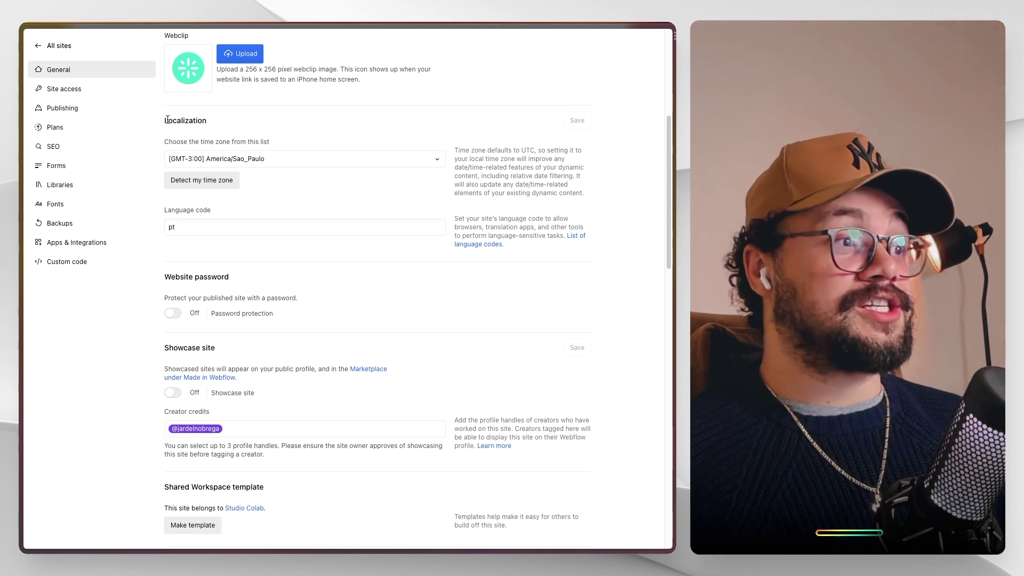
pyautogui.moveTo(165, 120); pyautogui.dragTo(223, 123)
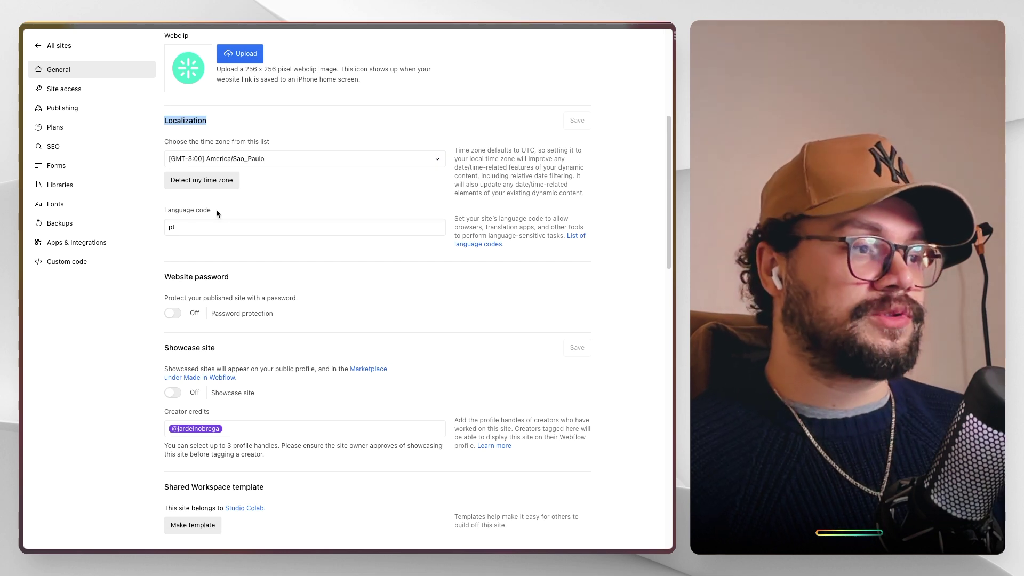
# - Review the website password, showcase site, shared Workspace template and Webflow branding options in the general settings
pyautogui.scroll(-3, 216, 209)
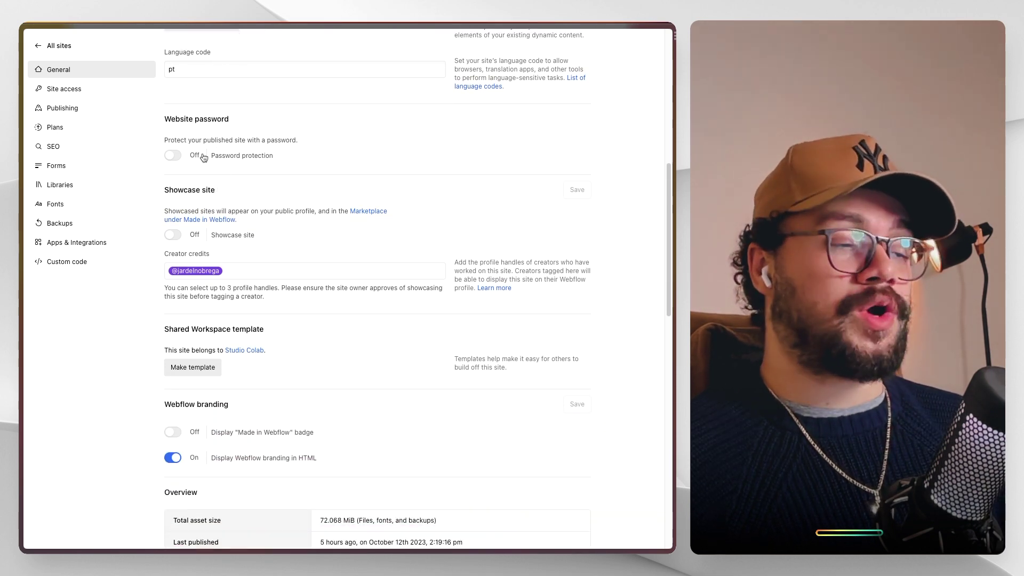
pyautogui.scroll(-1, 211, 270)
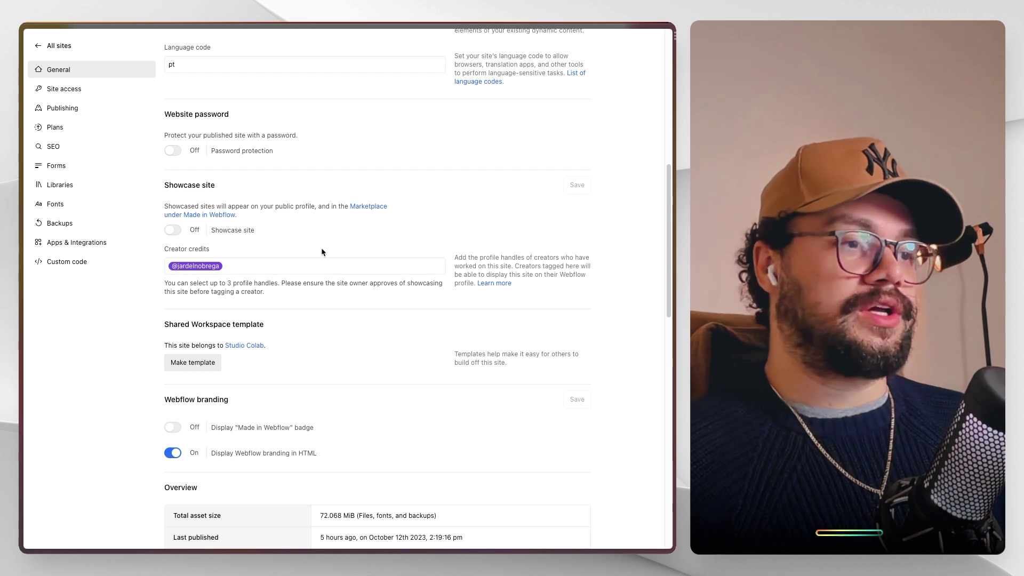
pyautogui.scroll(-2, 327, 249)
pyautogui.scroll(-5, 327, 249)
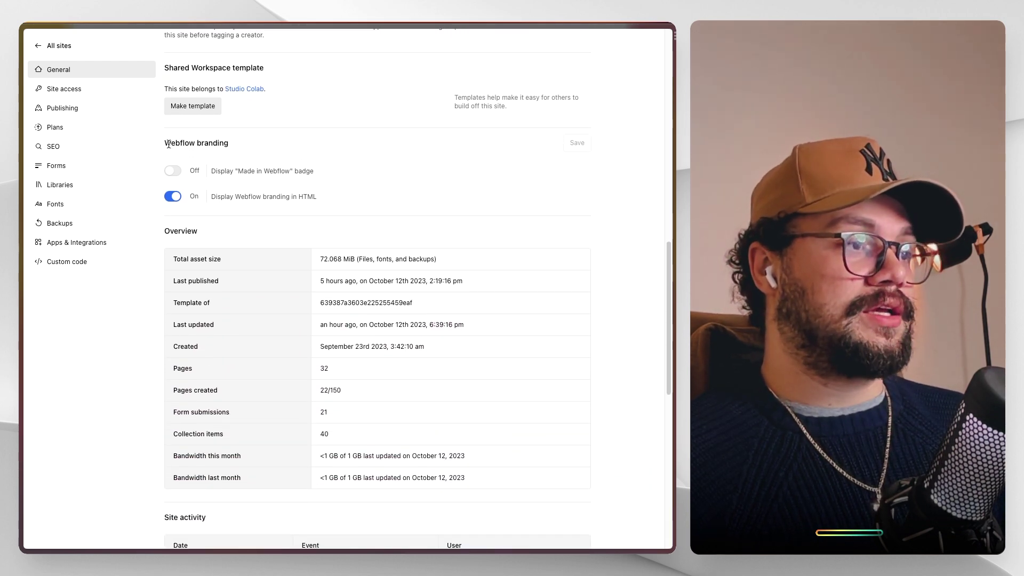
pyautogui.moveTo(167, 143); pyautogui.dragTo(238, 151)
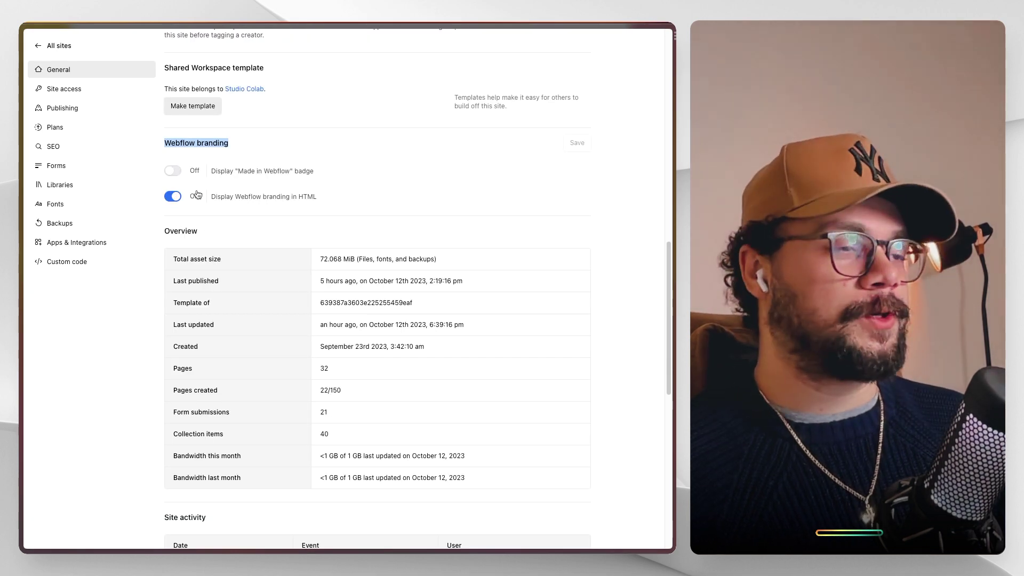
# - Examine the site's overview details, including its source template, and the publish history under site activity
pyautogui.scroll(-1, 325, 191)
pyautogui.scroll(-3, 325, 191)
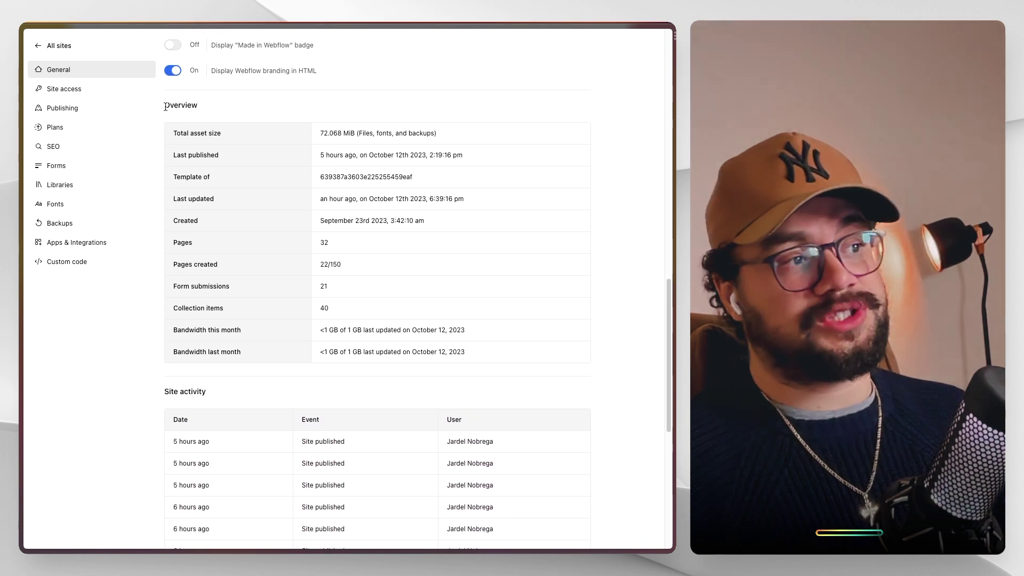
pyautogui.moveTo(165, 107); pyautogui.dragTo(197, 107)
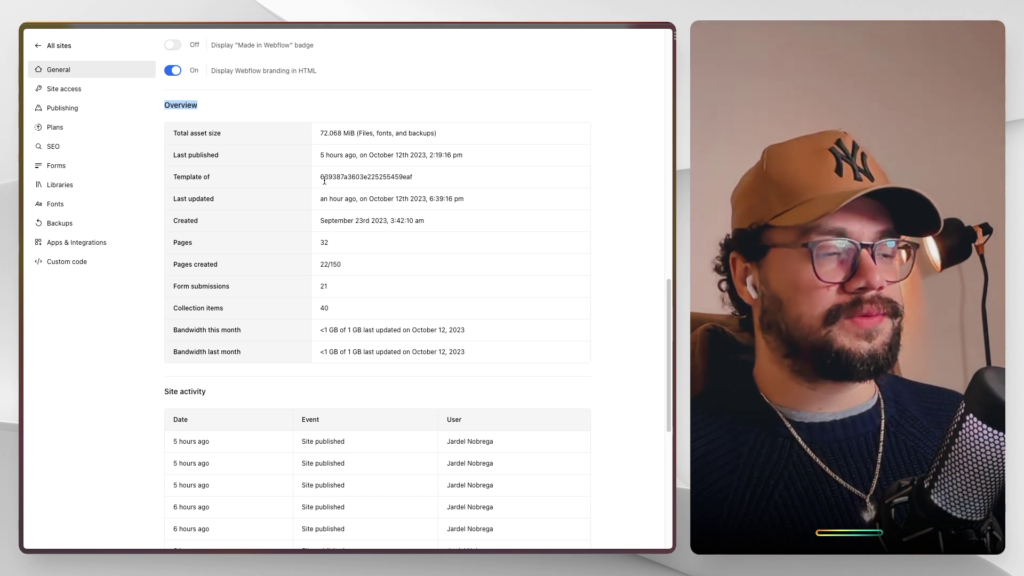
pyautogui.moveTo(325, 177); pyautogui.dragTo(423, 180)
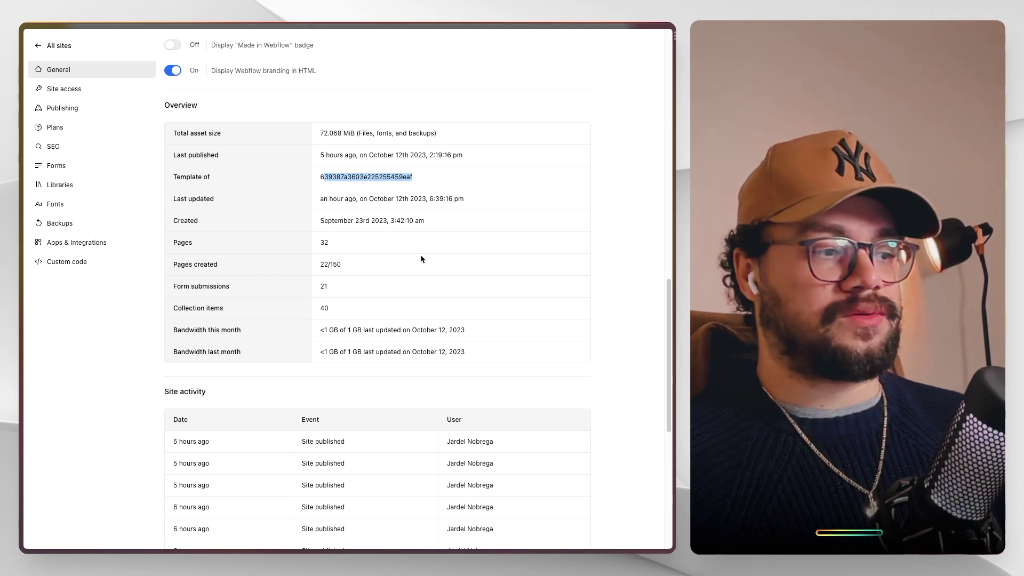
pyautogui.scroll(-4, 420, 258)
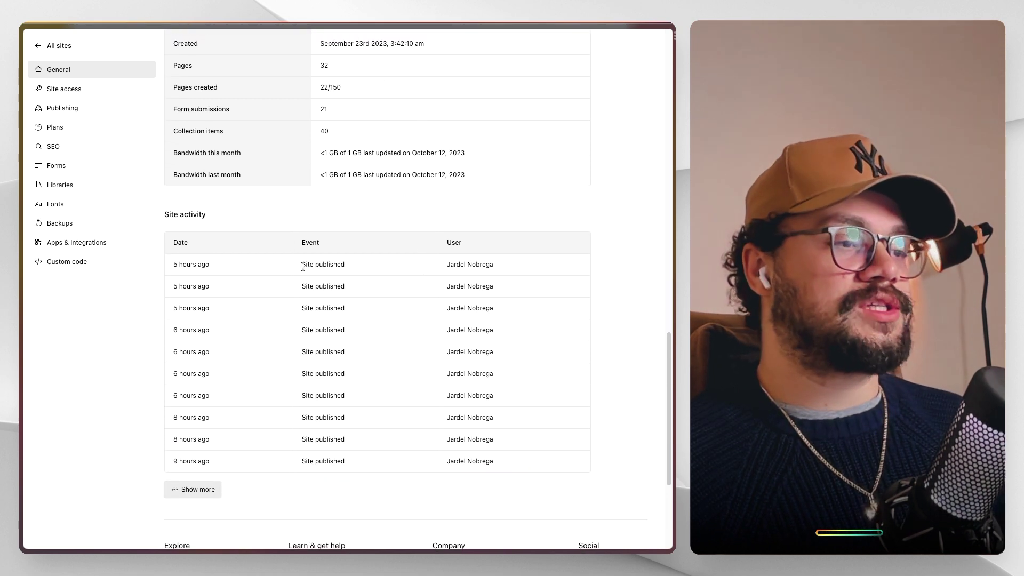
pyautogui.moveTo(173, 263); pyautogui.dragTo(516, 463)
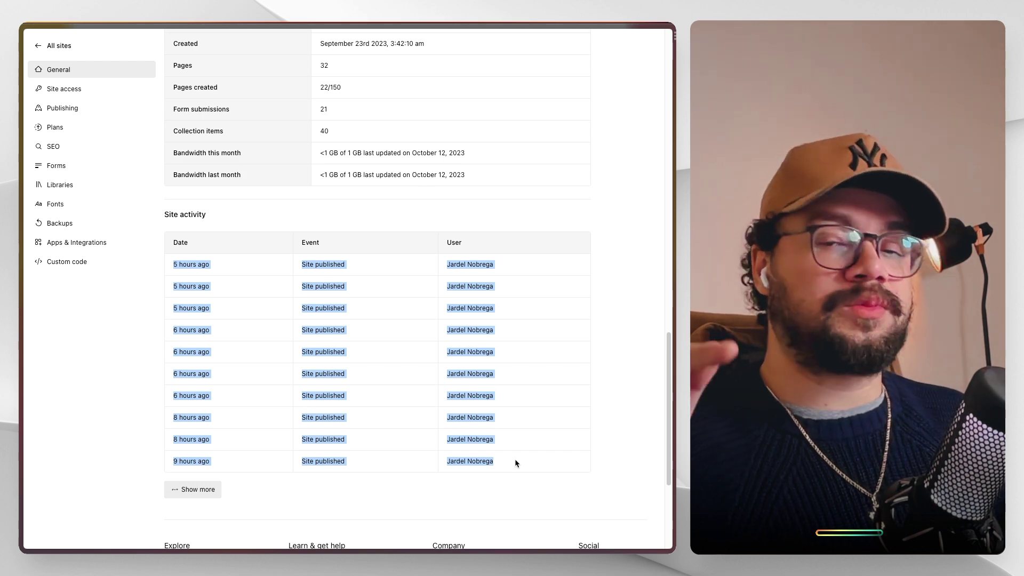
pyautogui.click(487, 310)
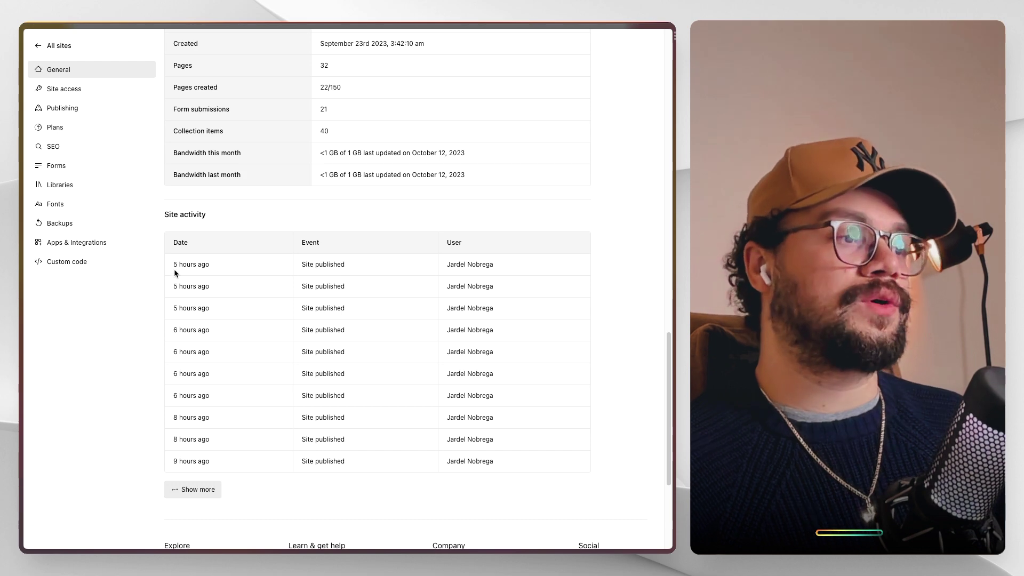
# - Open the site access settings and check which site roles can be assigned to the listed member
pyautogui.click(95, 89)
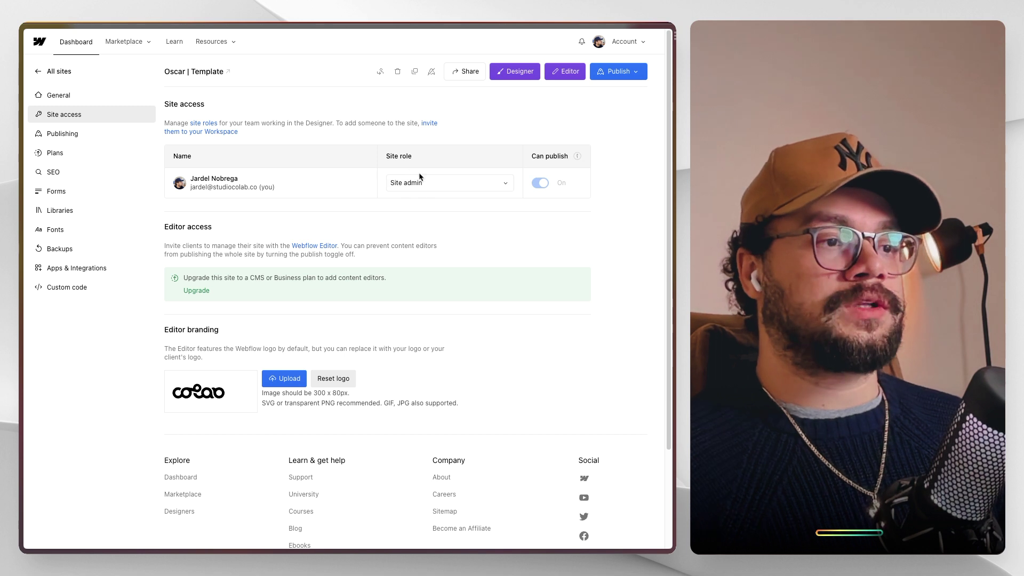
pyautogui.moveTo(188, 180); pyautogui.dragTo(424, 183)
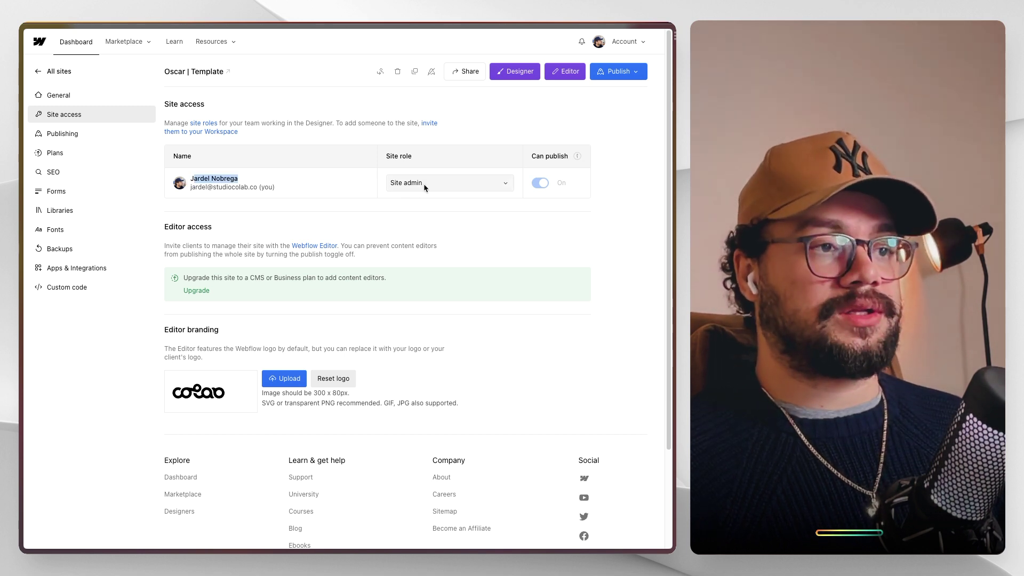
pyautogui.click(425, 183)
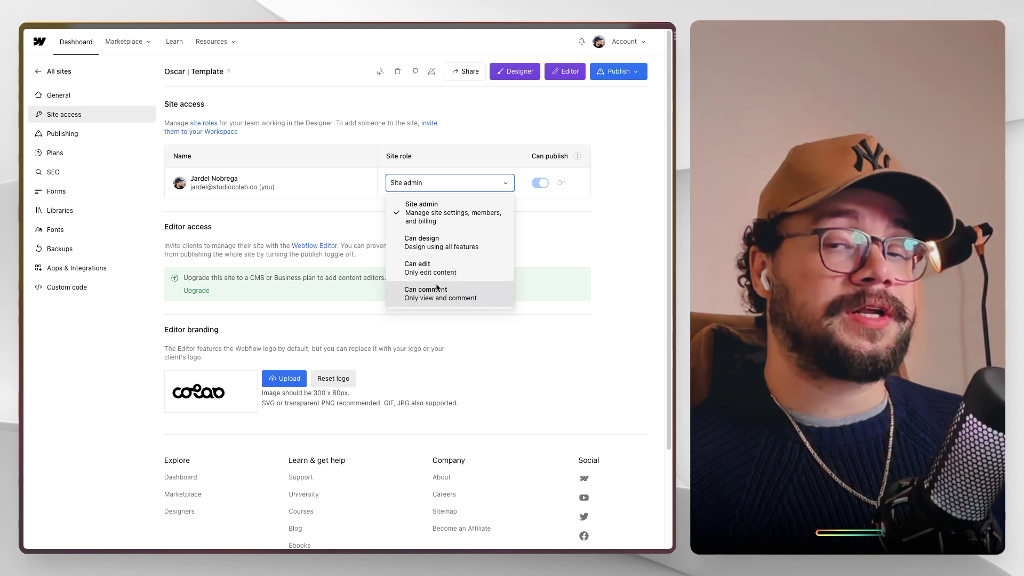
pyautogui.click(255, 218)
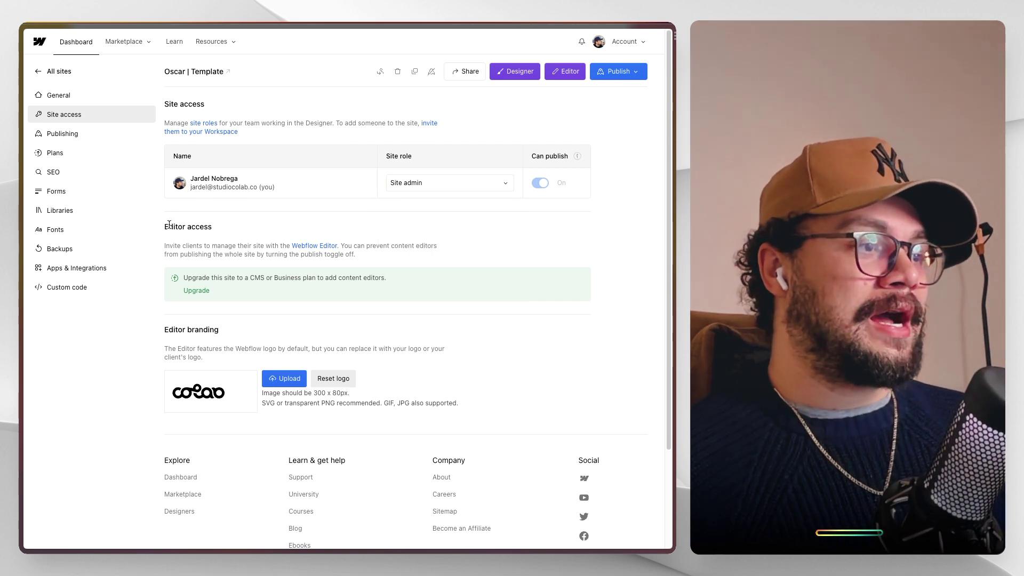
# - Compare the Editor access section with the team member table and its selectable site roles
pyautogui.moveTo(165, 225); pyautogui.dragTo(215, 230)
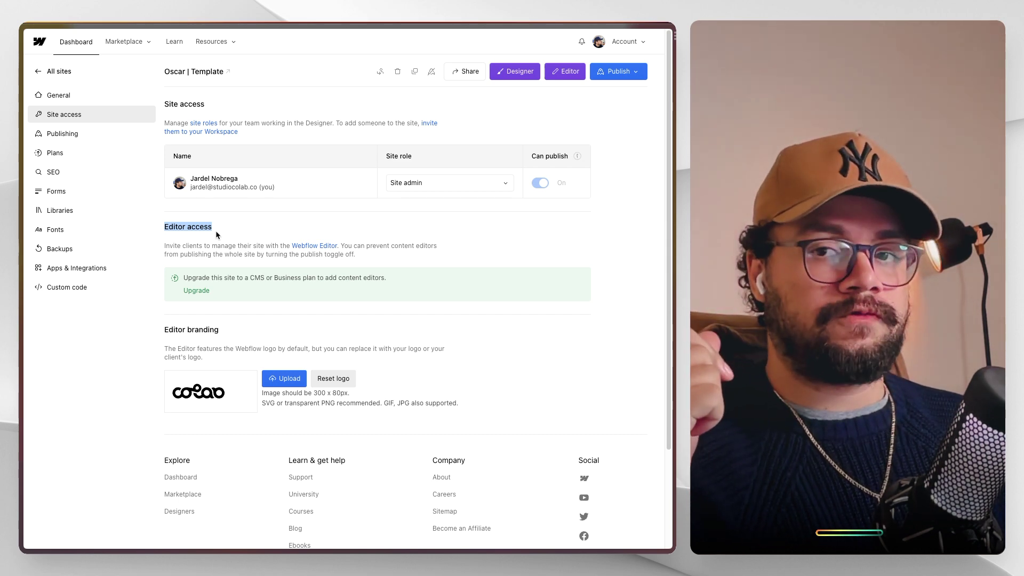
pyautogui.moveTo(169, 156); pyautogui.dragTo(433, 171)
pyautogui.click(627, 185)
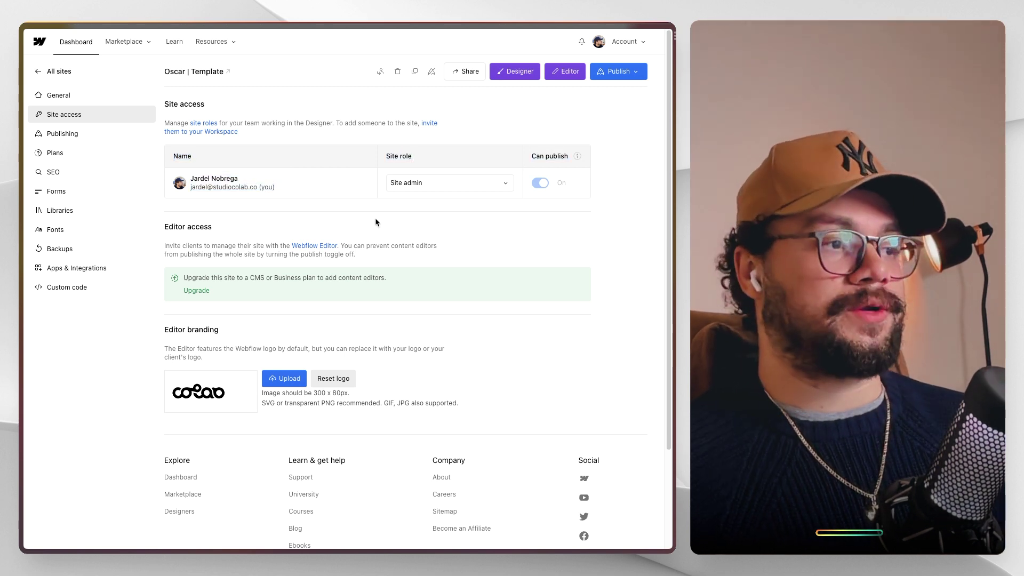
pyautogui.moveTo(169, 226); pyautogui.dragTo(215, 229)
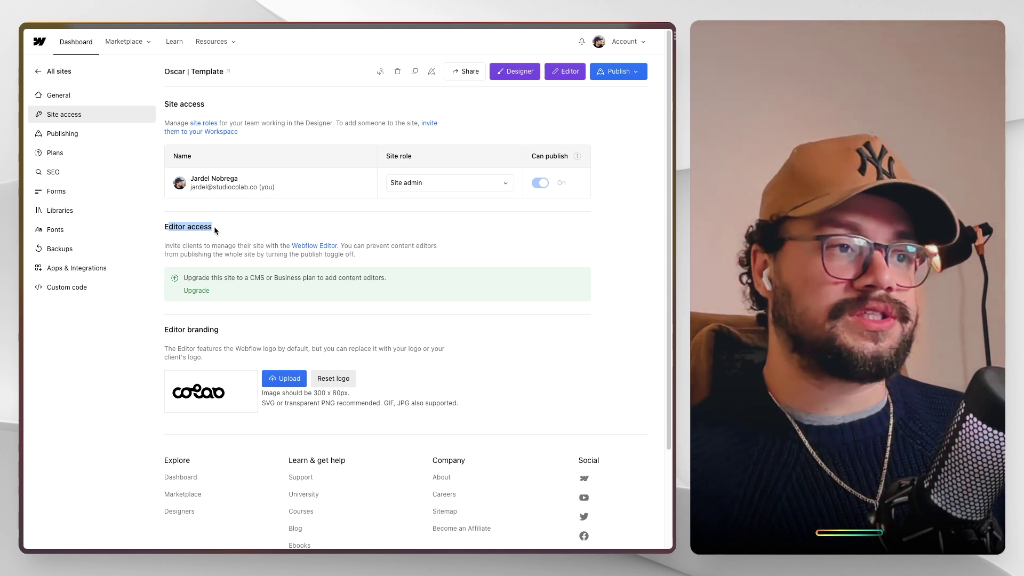
pyautogui.click(407, 186)
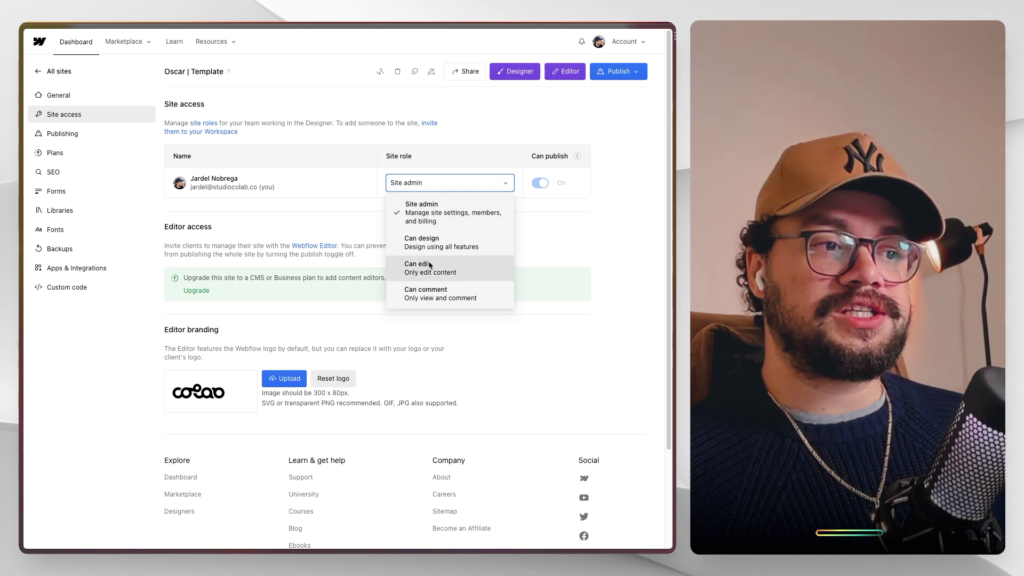
pyautogui.click(252, 275)
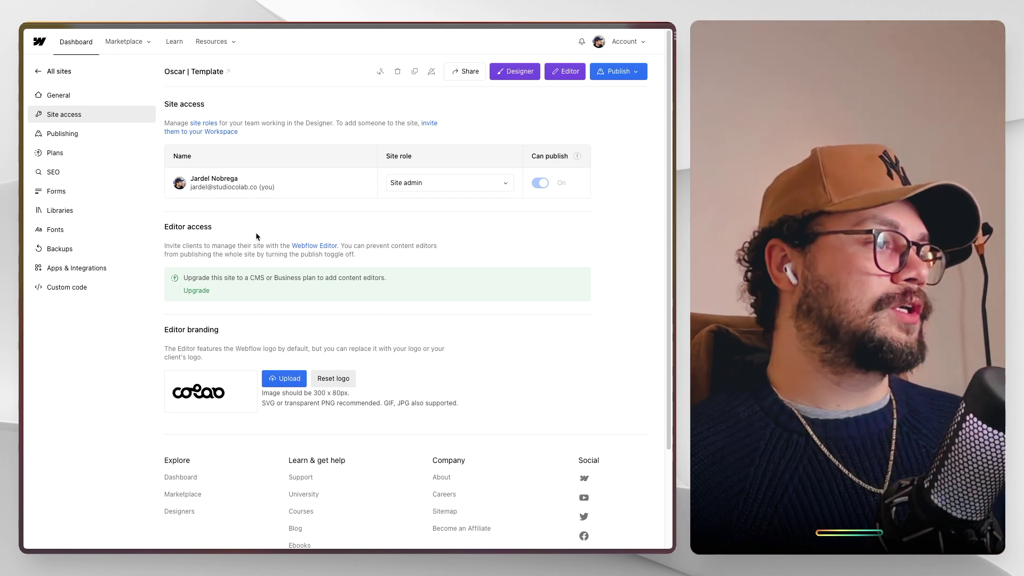
# - Open the publishing settings of Oscar | Template and review its Webflow.io staging domain and Production section
pyautogui.click(96, 139)
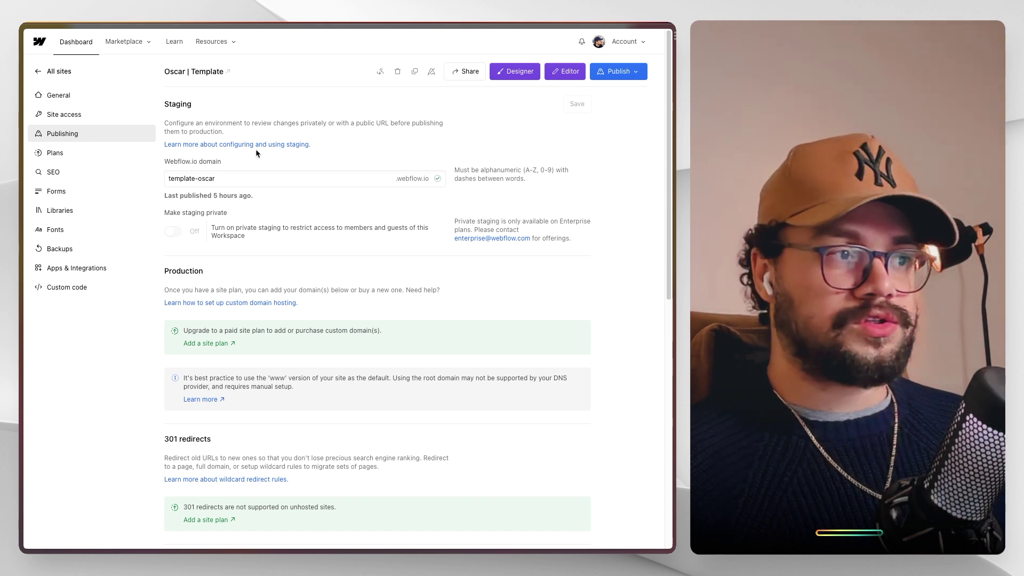
pyautogui.moveTo(231, 181); pyautogui.dragTo(179, 178)
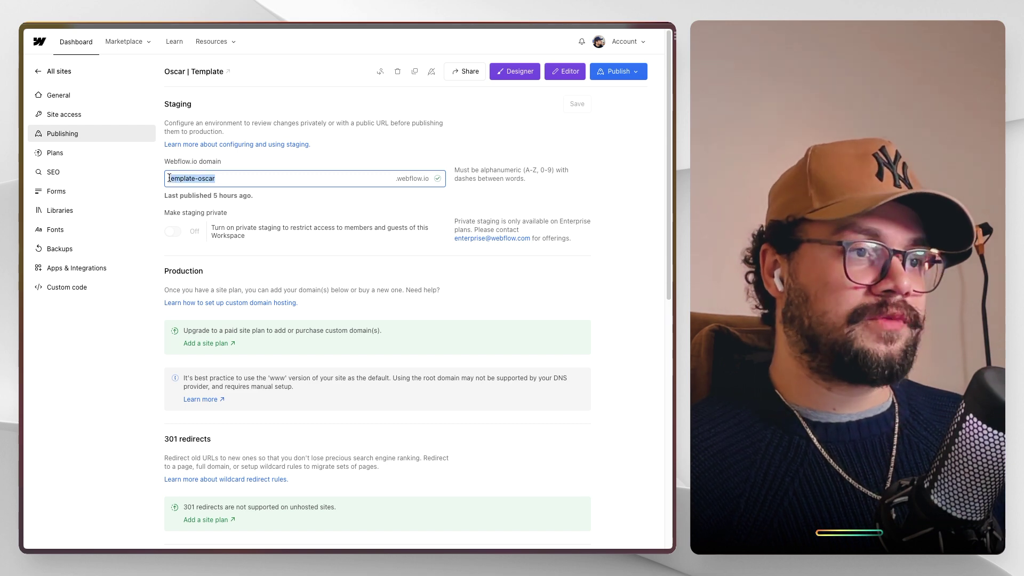
pyautogui.scroll(-3, 328, 174)
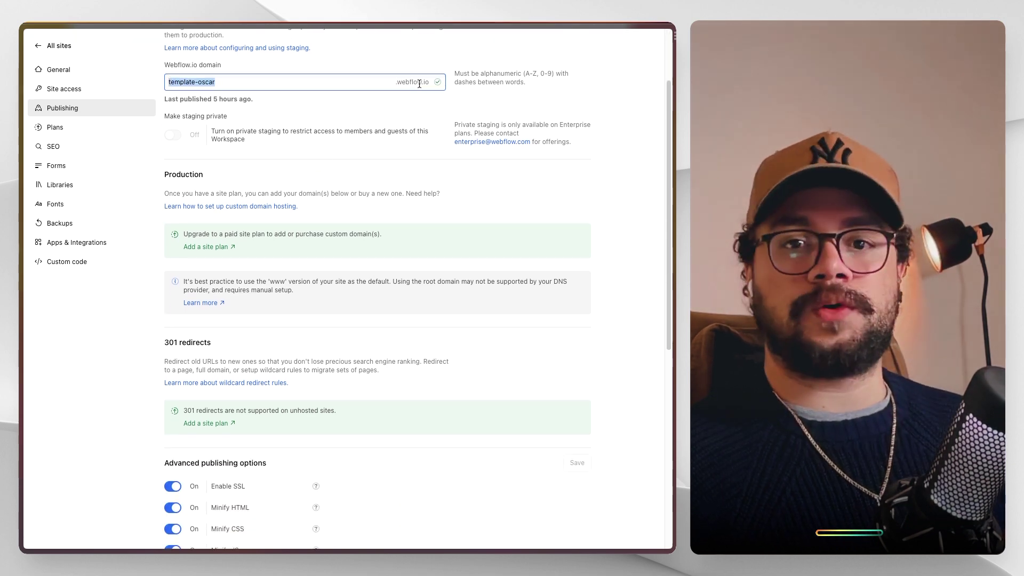
pyautogui.moveTo(166, 177); pyautogui.dragTo(190, 176)
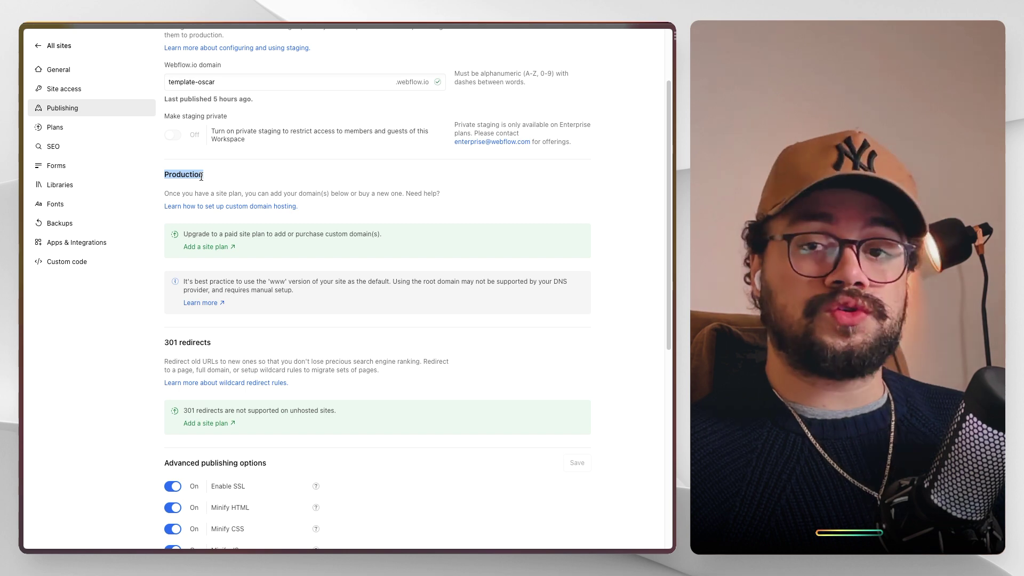
# - Open the Colab 2023 site's publishing settings from the 01 Colab folder and examine its connected production domains
pyautogui.click(60, 47)
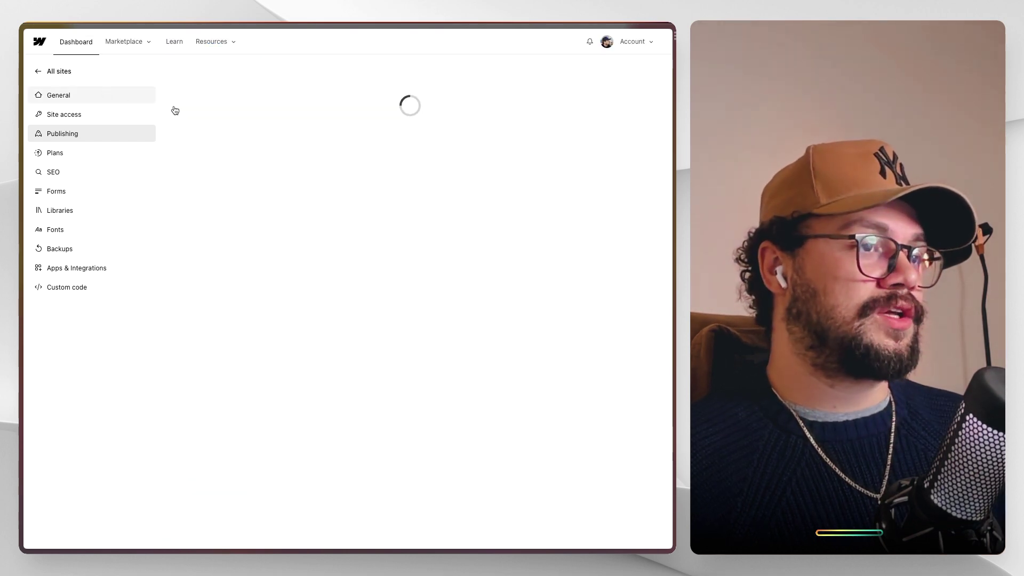
pyautogui.click(296, 164)
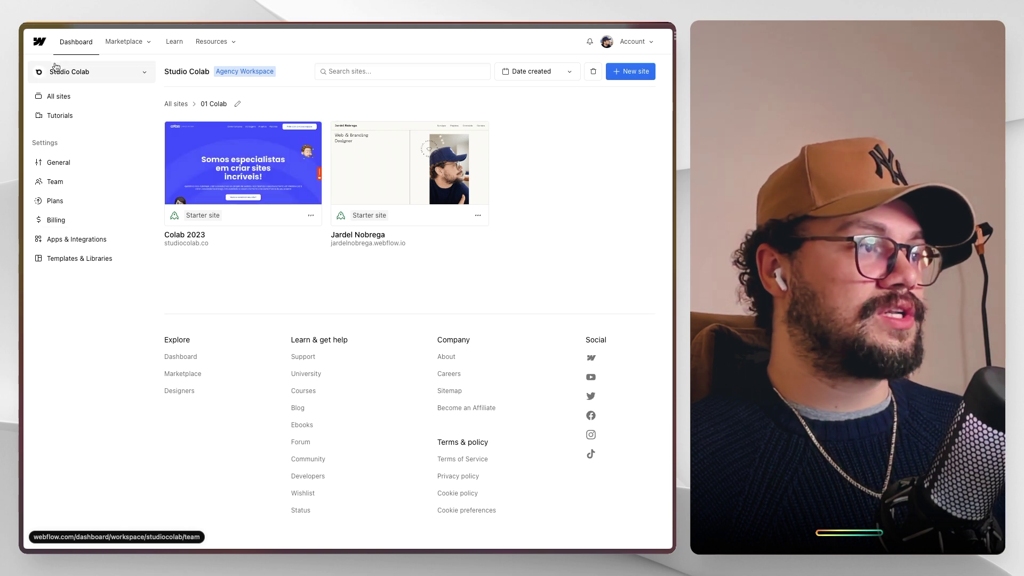
pyautogui.hotkey('alt', 'Left')
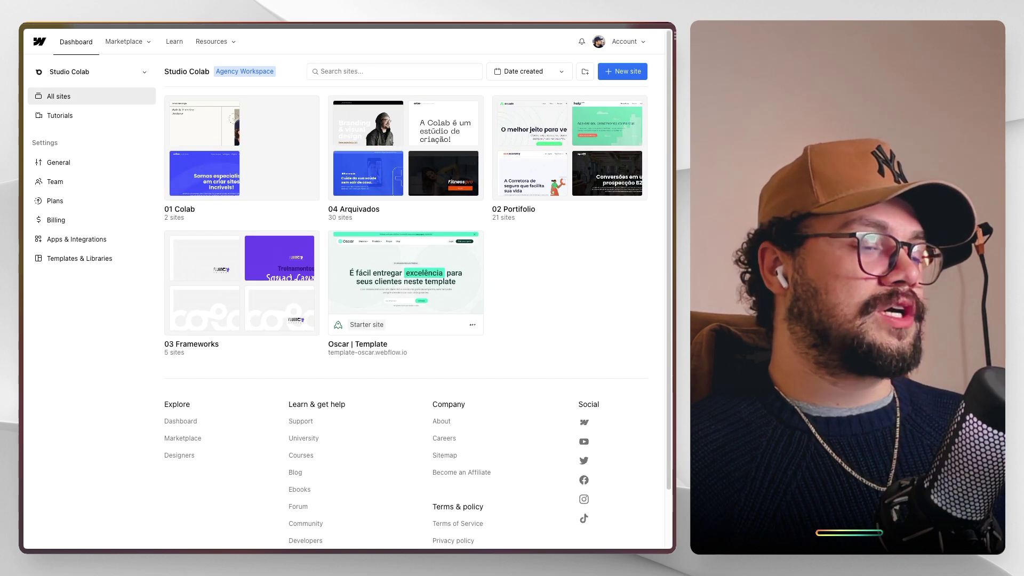
pyautogui.hotkey('alt', 'Left')
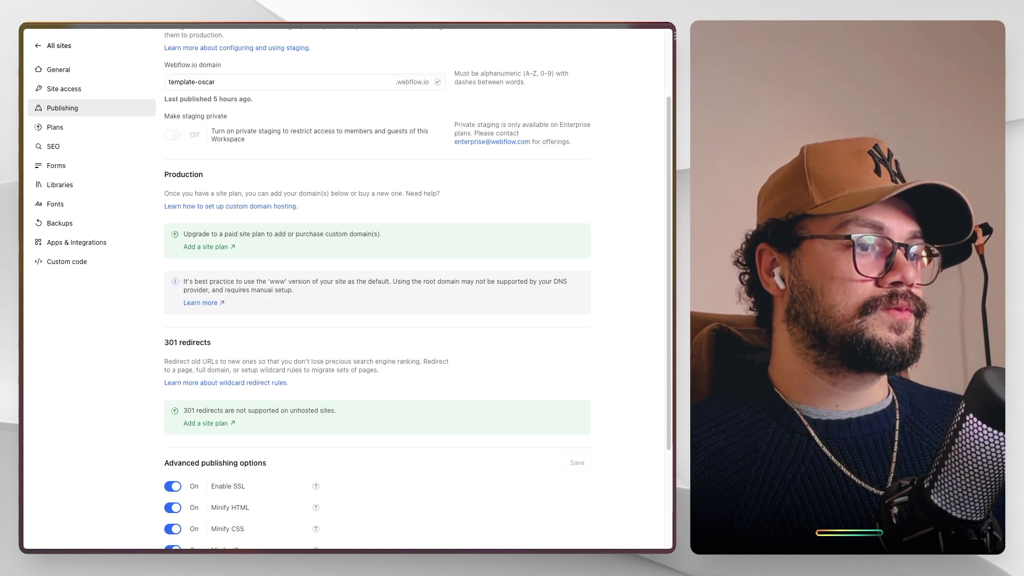
pyautogui.hotkey('alt', 'Left')
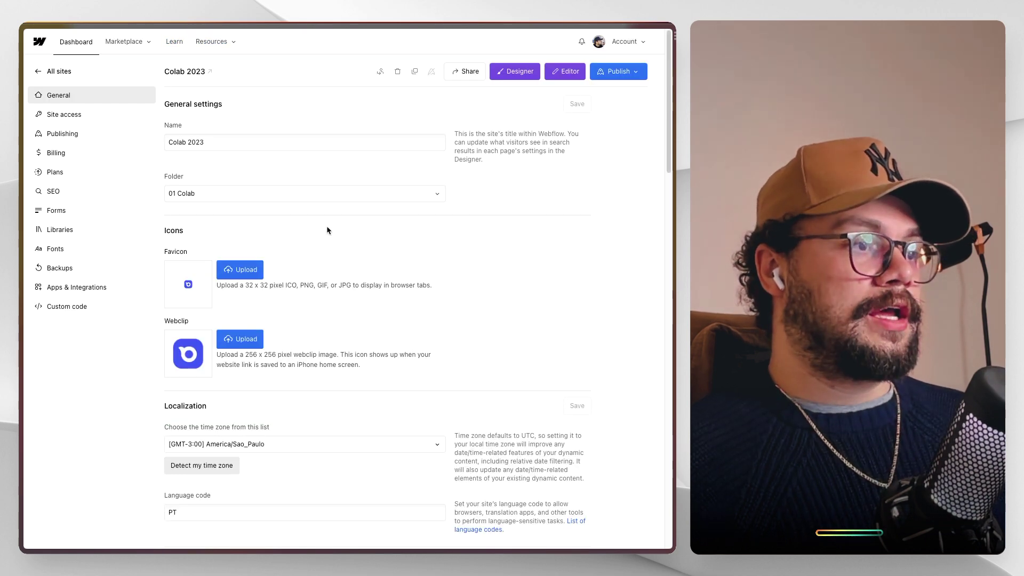
pyautogui.click(94, 137)
pyautogui.scroll(-5, 509, 211)
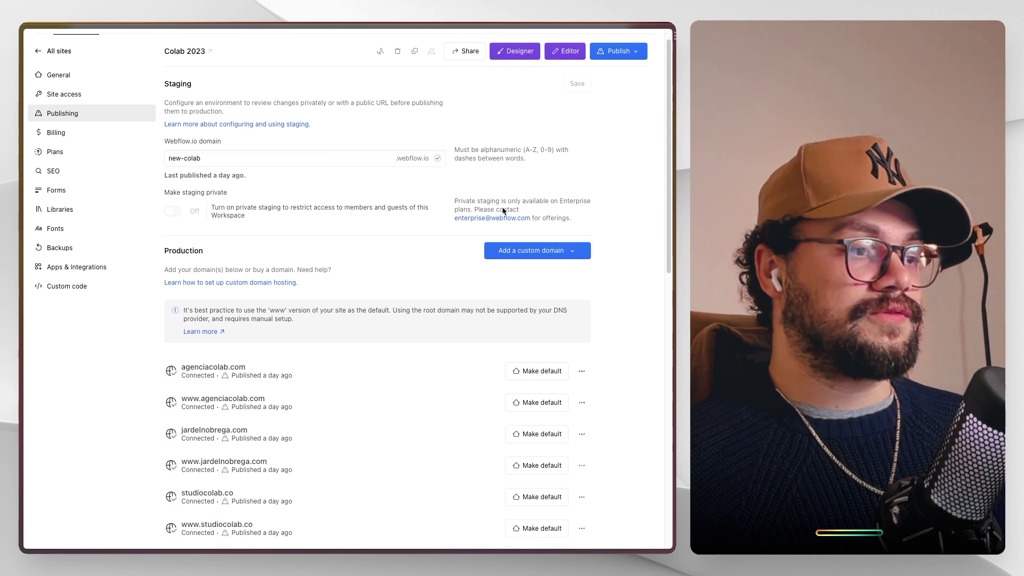
pyautogui.scroll(2, 509, 211)
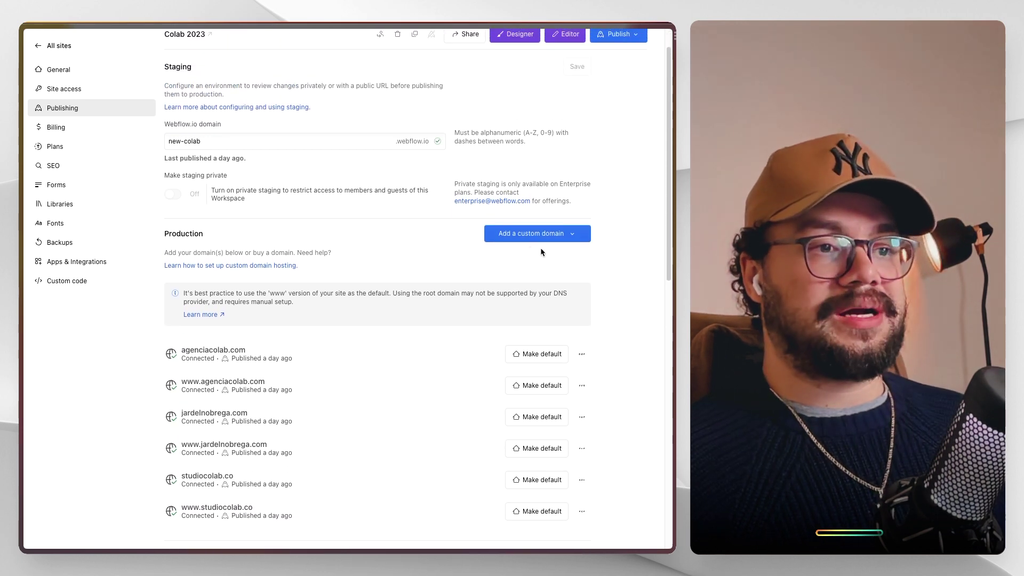
# - Check the options for adding a custom domain to Colab 2023 and view the guide on custom domain hosting
pyautogui.click(551, 238)
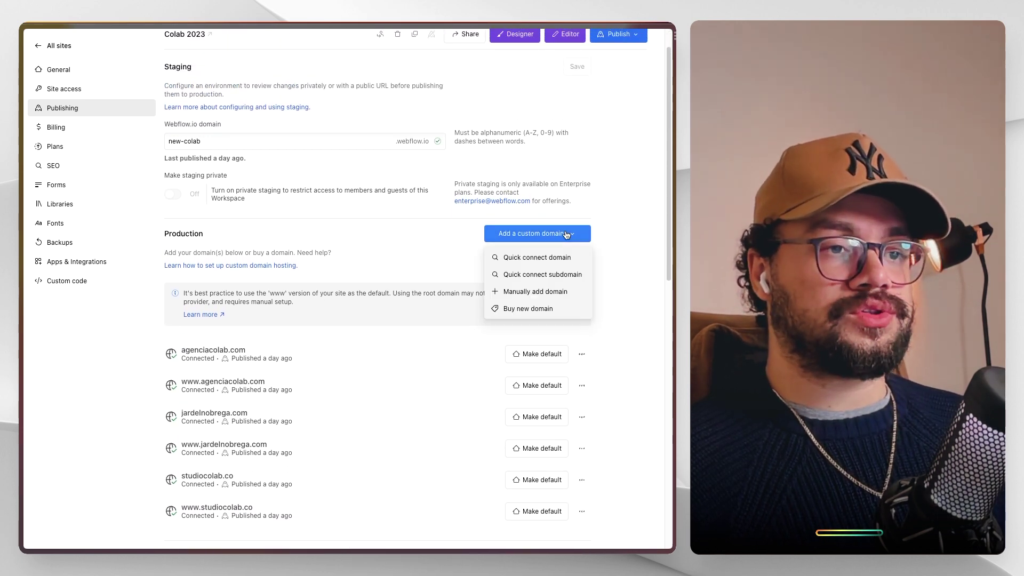
pyautogui.click(551, 238)
pyautogui.click(540, 238)
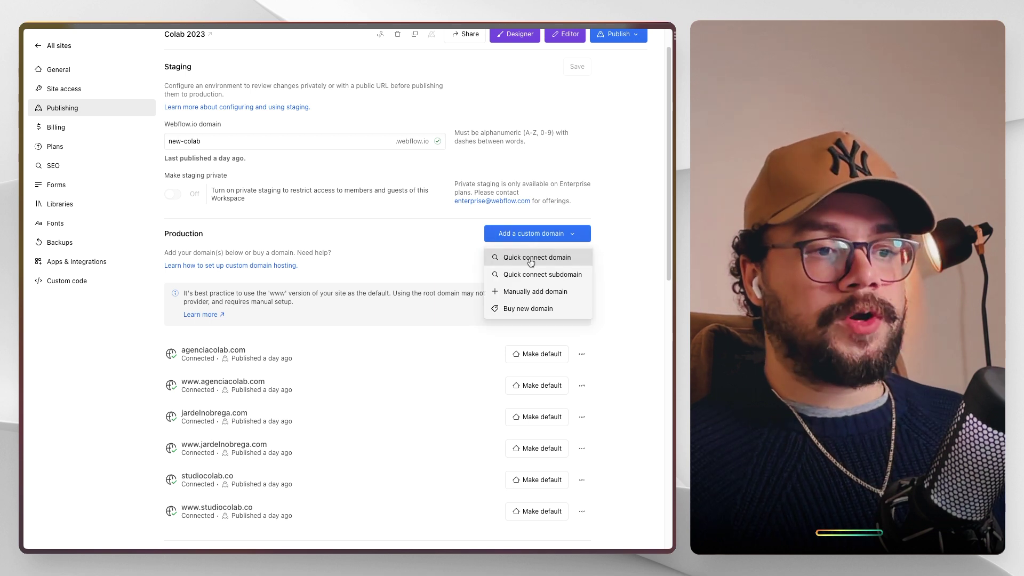
pyautogui.click(528, 309)
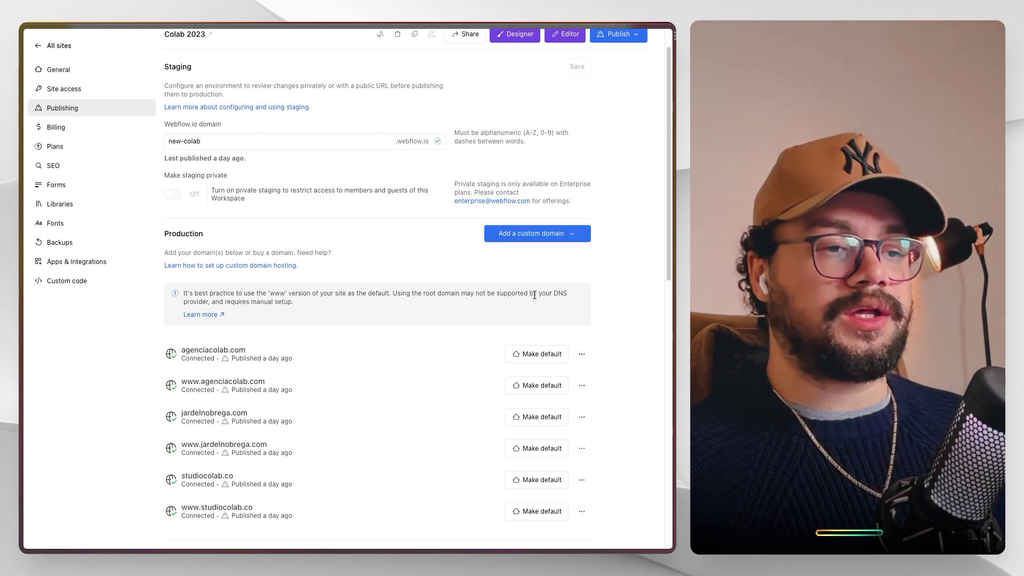
pyautogui.click(538, 235)
pyautogui.click(537, 235)
pyautogui.click(537, 235)
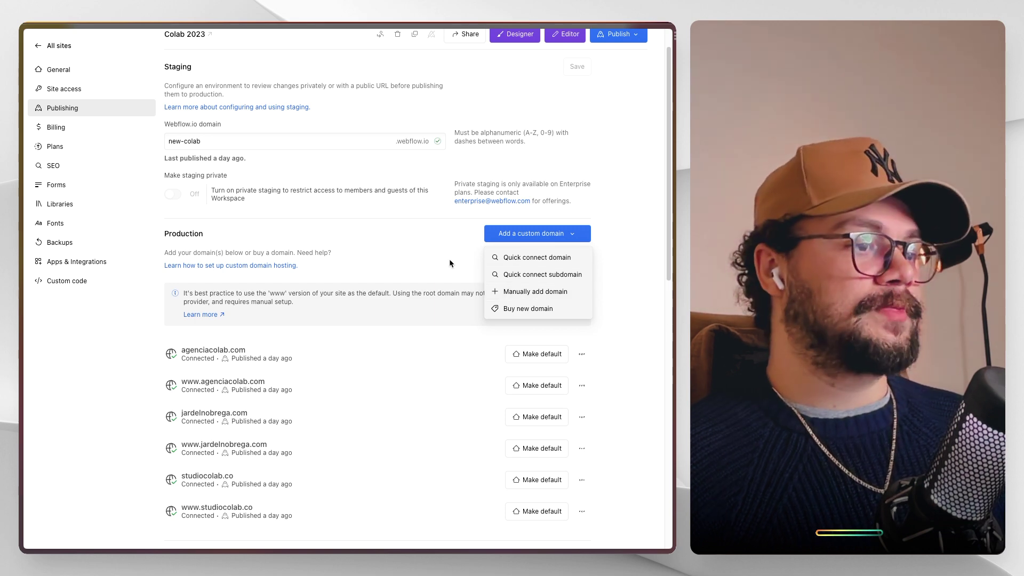
pyautogui.click(230, 265)
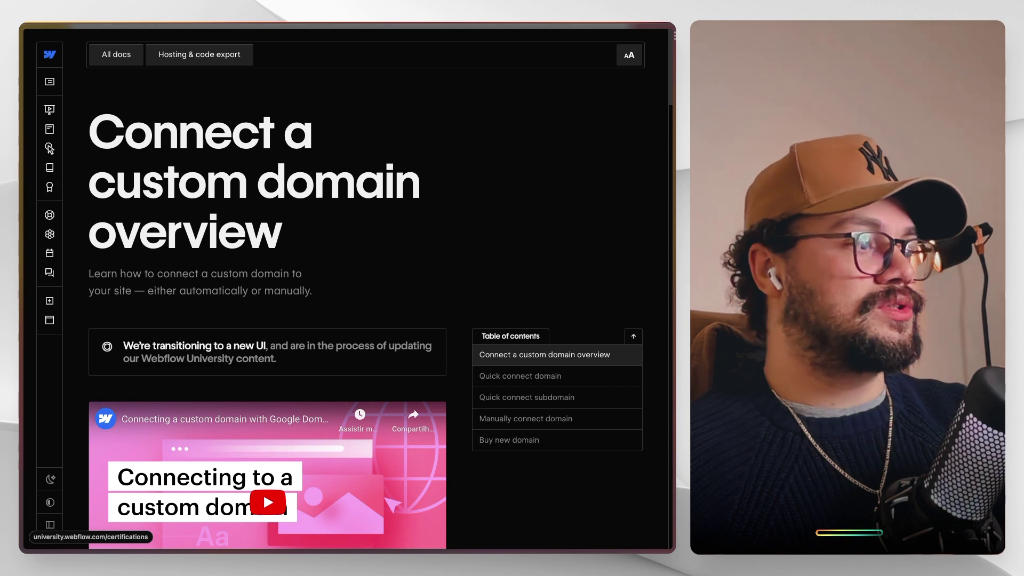
pyautogui.press('super+w')
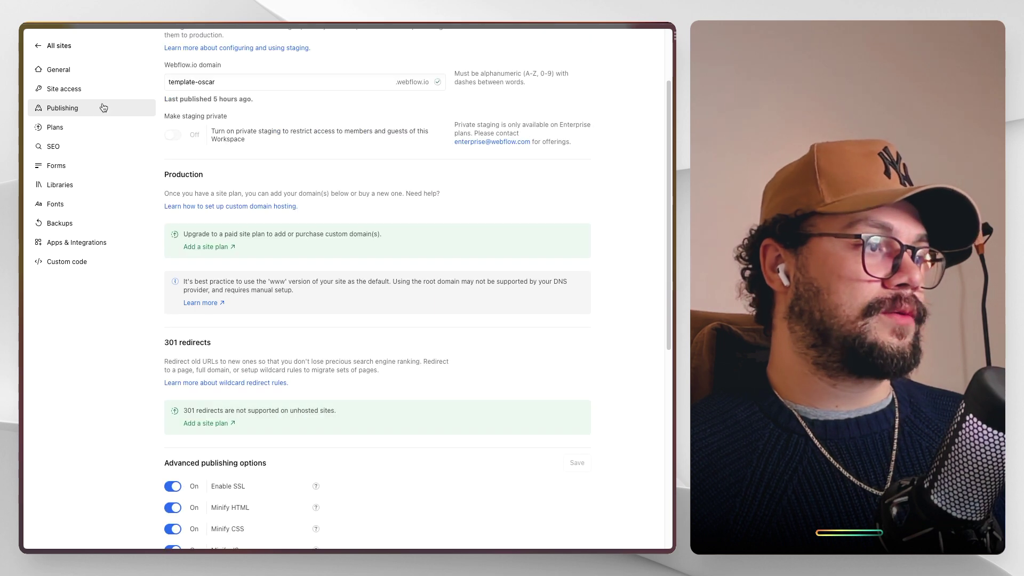
# - Preview the CMS plan checkout with monthly billing for Oscar | Template without paying, and check the site's publish destinations
pyautogui.click(96, 132)
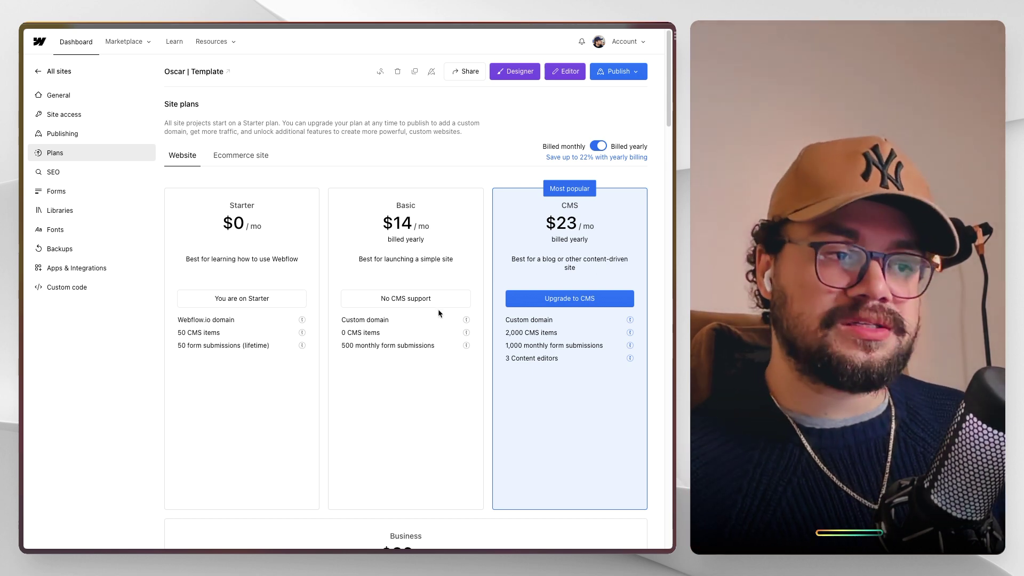
pyautogui.click(571, 301)
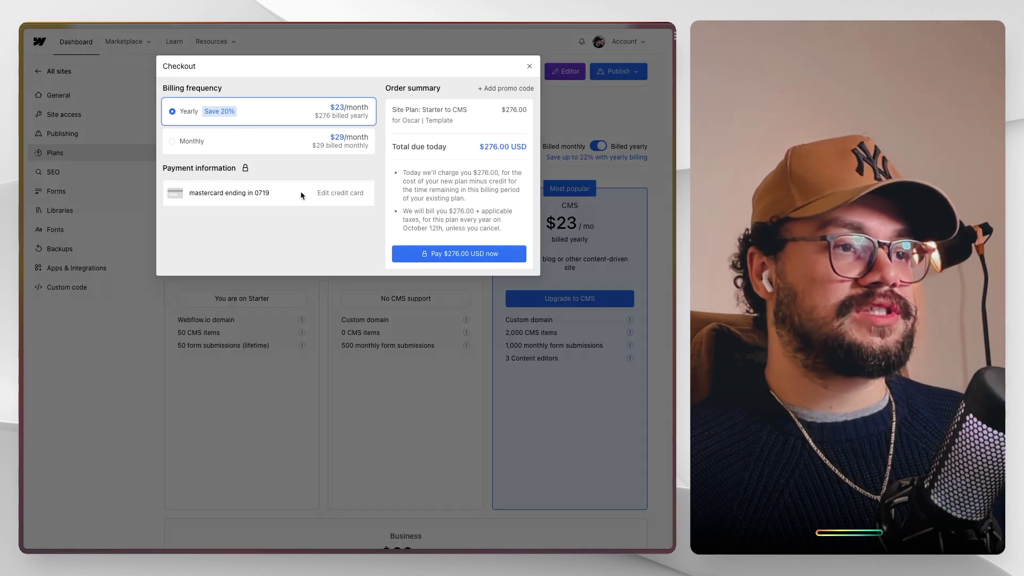
pyautogui.click(241, 141)
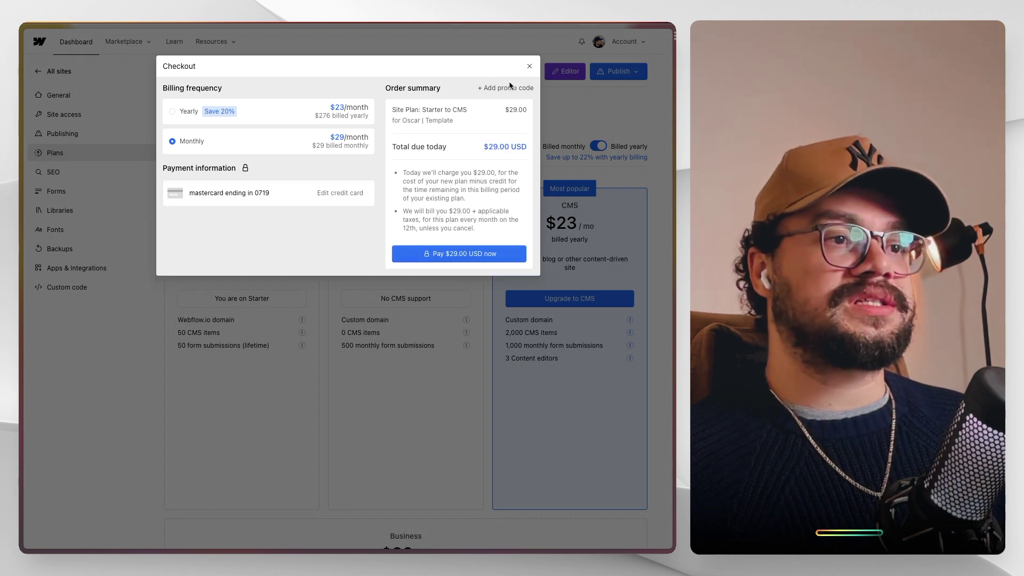
pyautogui.click(529, 66)
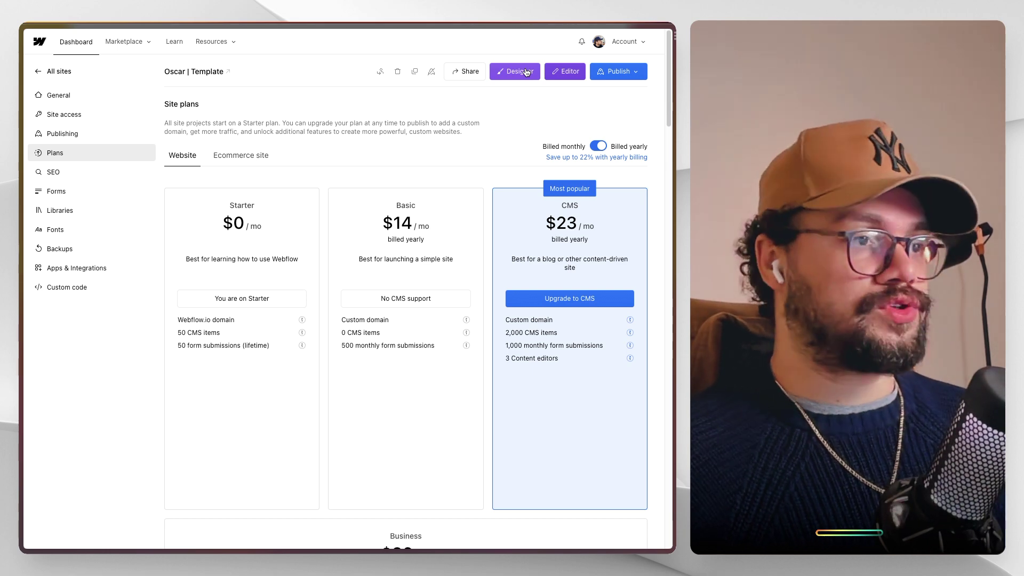
pyautogui.click(623, 75)
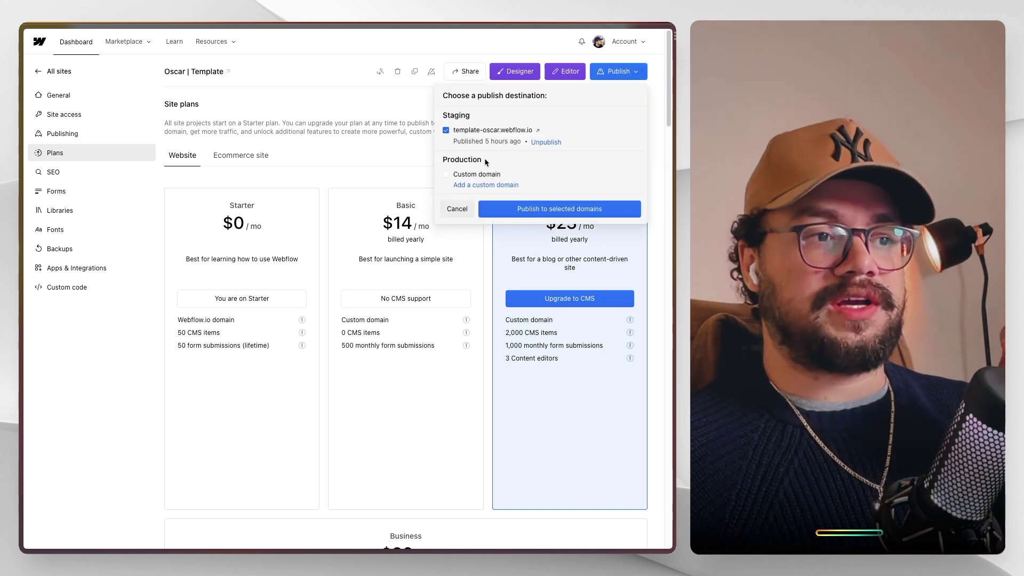
pyautogui.click(627, 74)
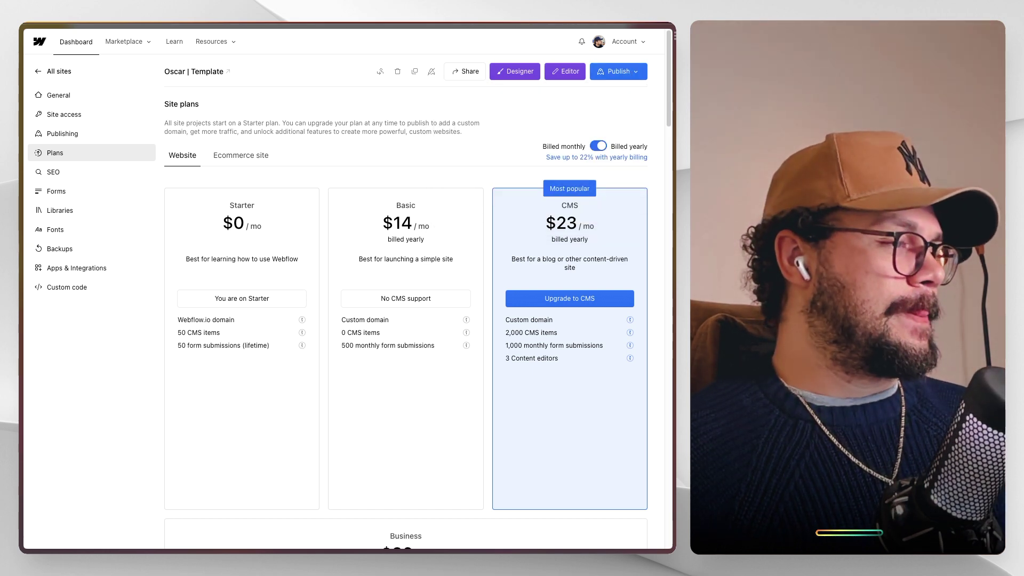
# - Open the SEO settings of Colab 2023 and review the subdomain indexing and auto-generated sitemap options
pyautogui.click(83, 176)
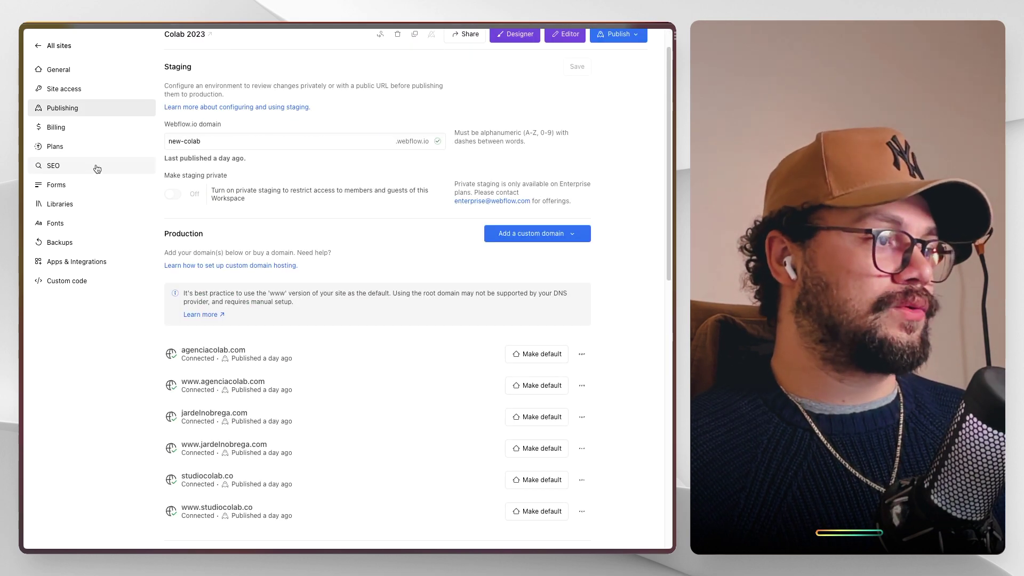
pyautogui.click(94, 167)
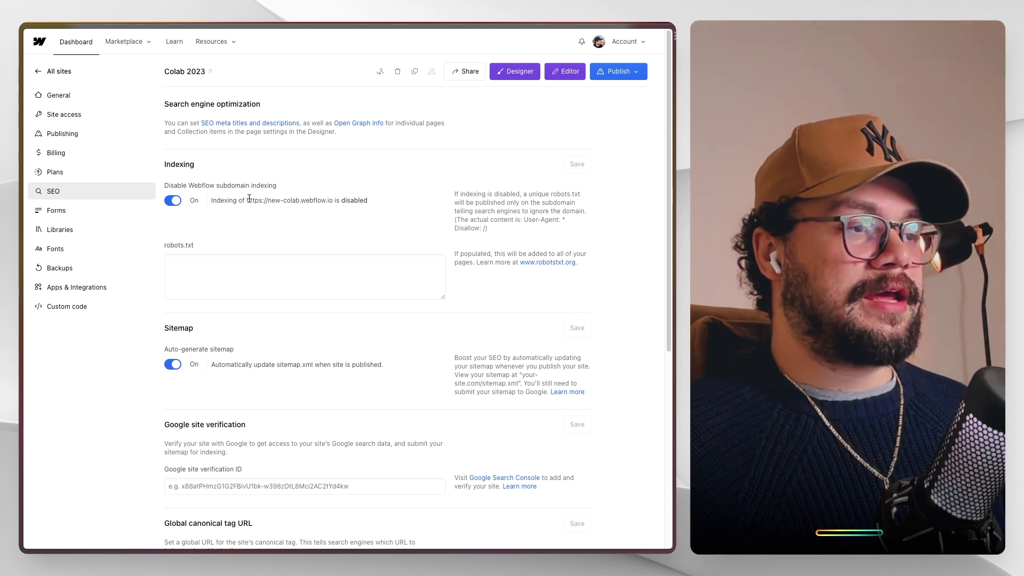
pyautogui.moveTo(224, 201); pyautogui.dragTo(383, 197)
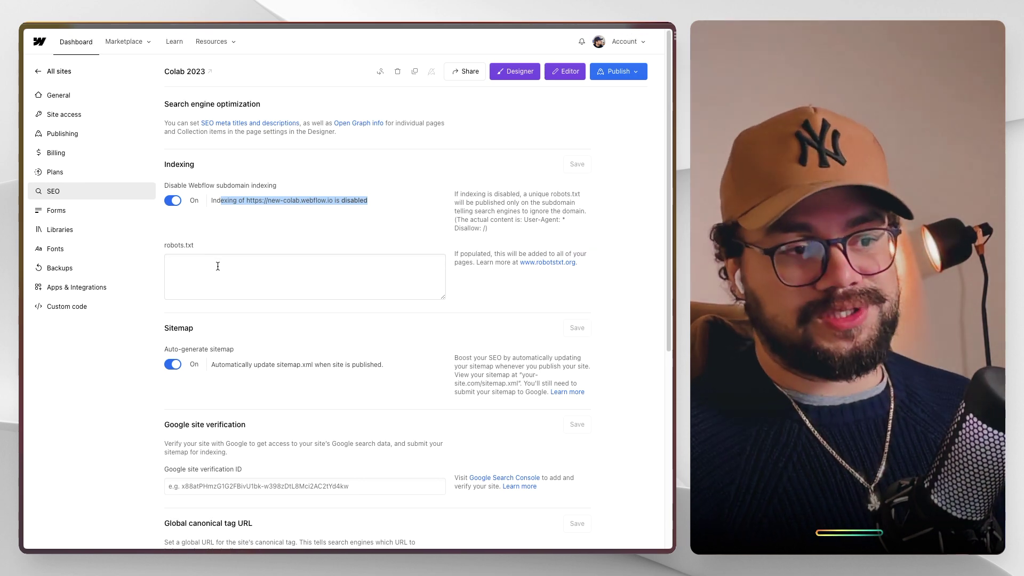
pyautogui.scroll(-5, 217, 265)
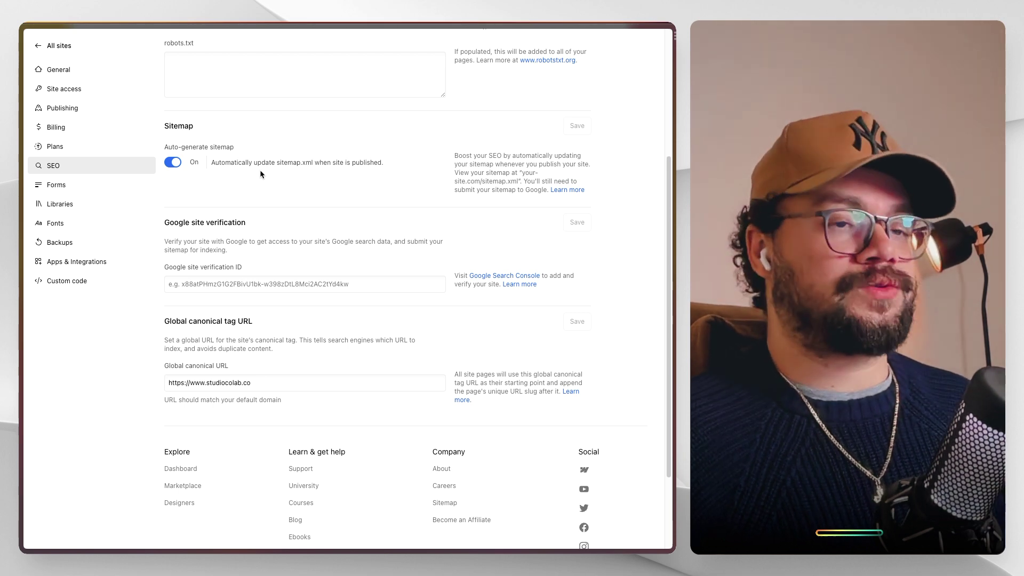
pyautogui.click(182, 159)
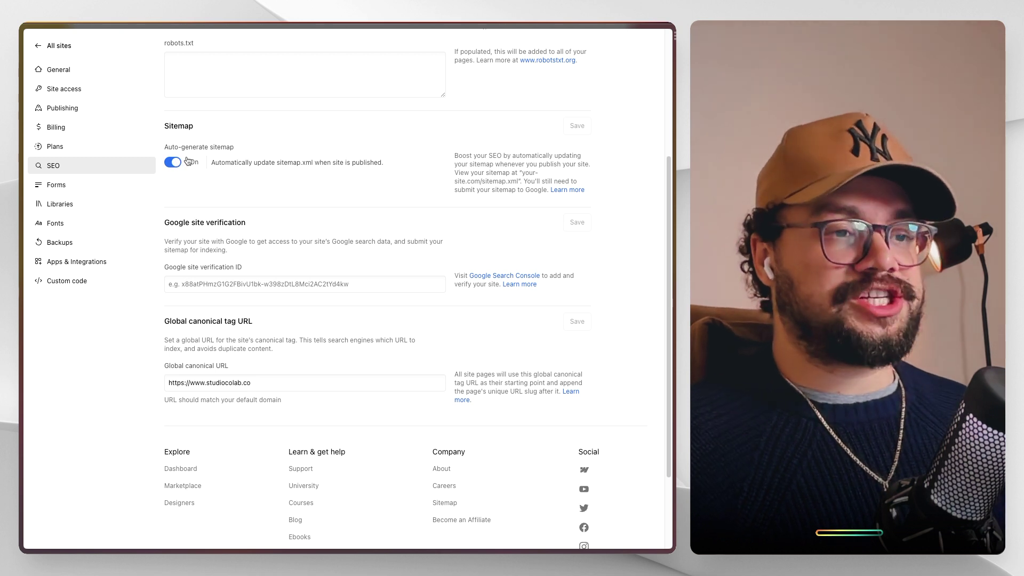
pyautogui.click(182, 159)
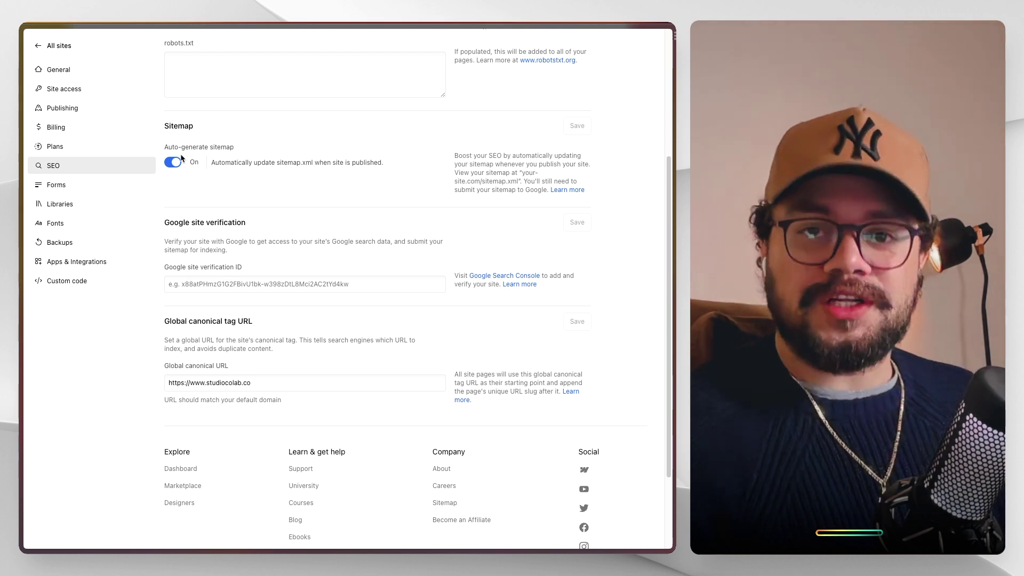
# - Review the Google site verification and global canonical tag URL sections in the Colab 2023 SEO settings
pyautogui.scroll(-1, 181, 158)
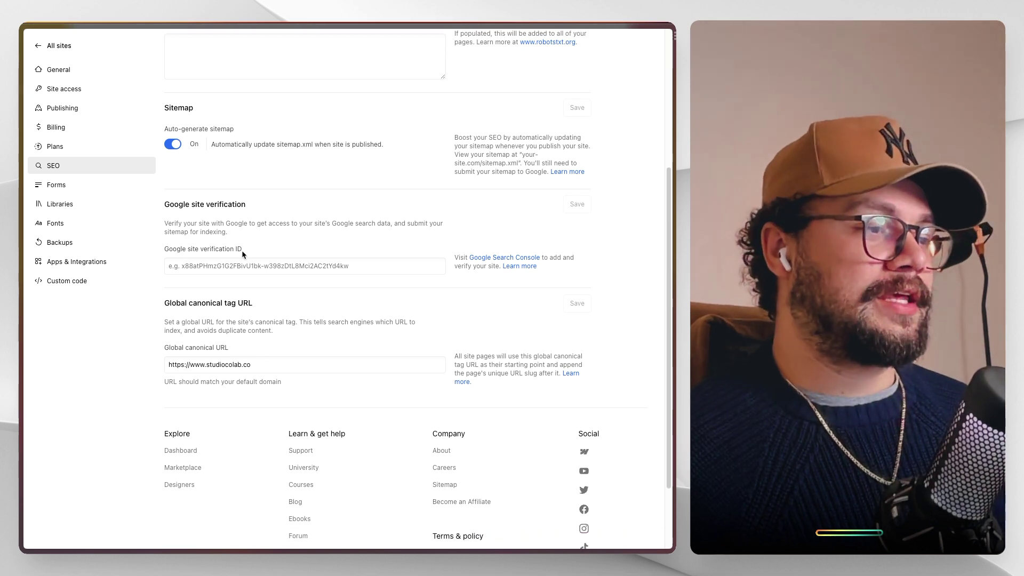
pyautogui.moveTo(169, 204); pyautogui.dragTo(234, 203)
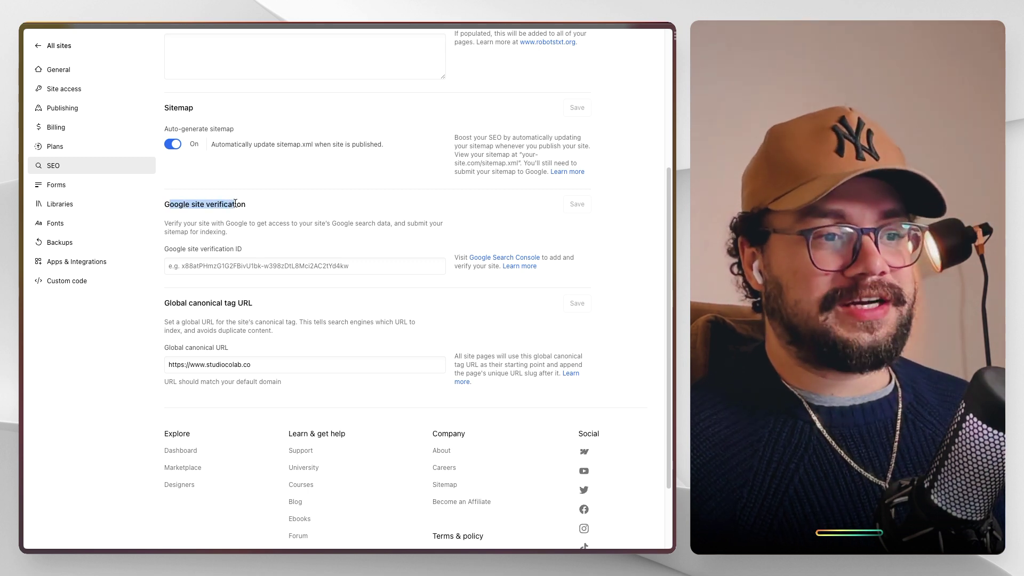
pyautogui.click(235, 261)
pyautogui.scroll(-3, 236, 298)
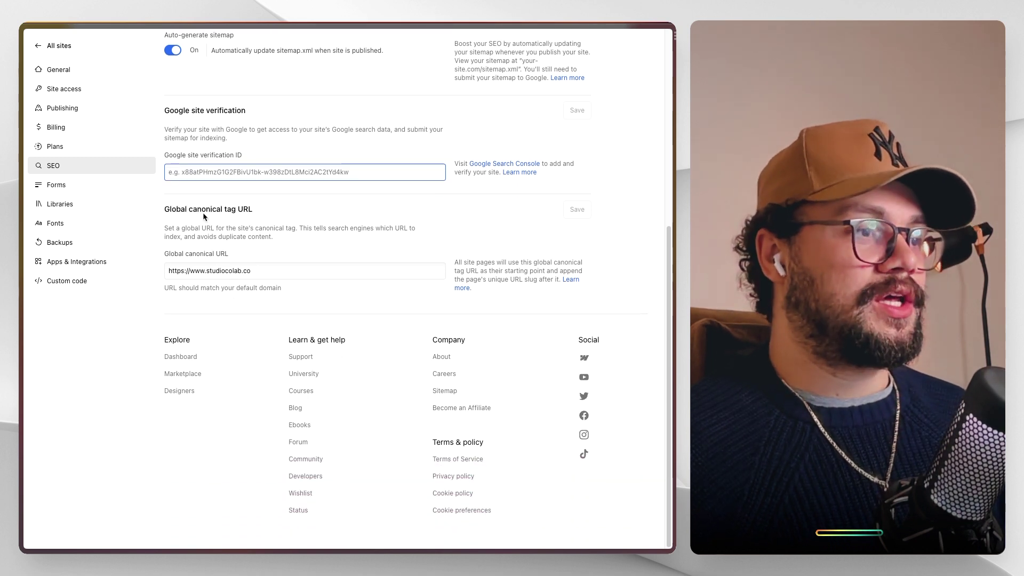
pyautogui.click(179, 209)
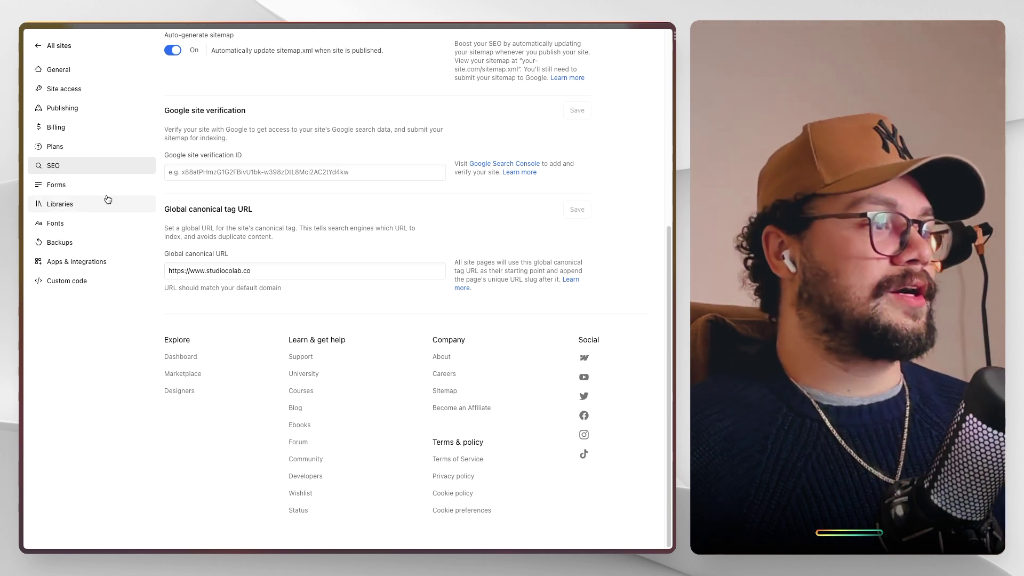
# - Open the forms settings of Oscar | Template to view its form notification options
pyautogui.click(91, 186)
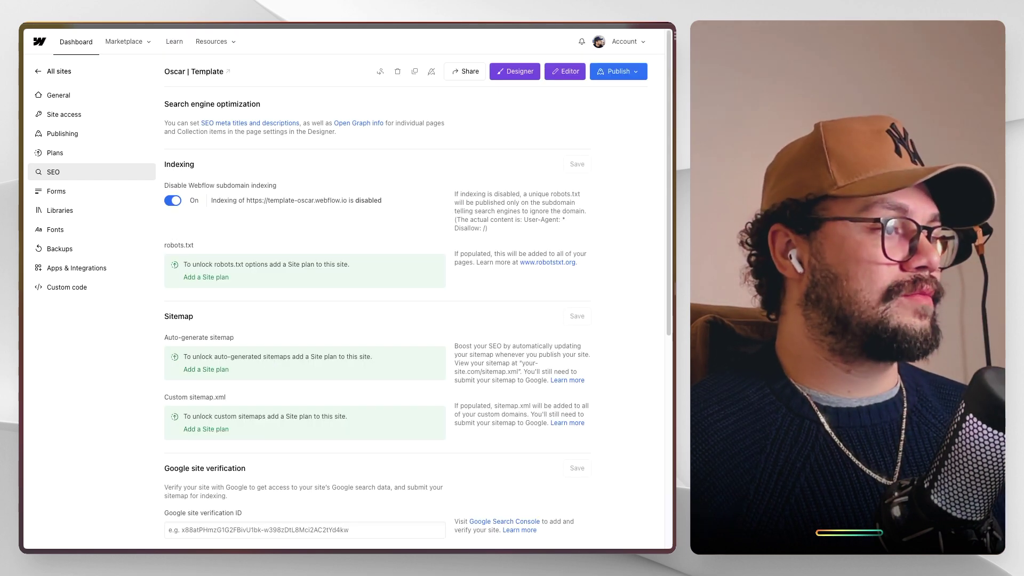
pyautogui.click(90, 192)
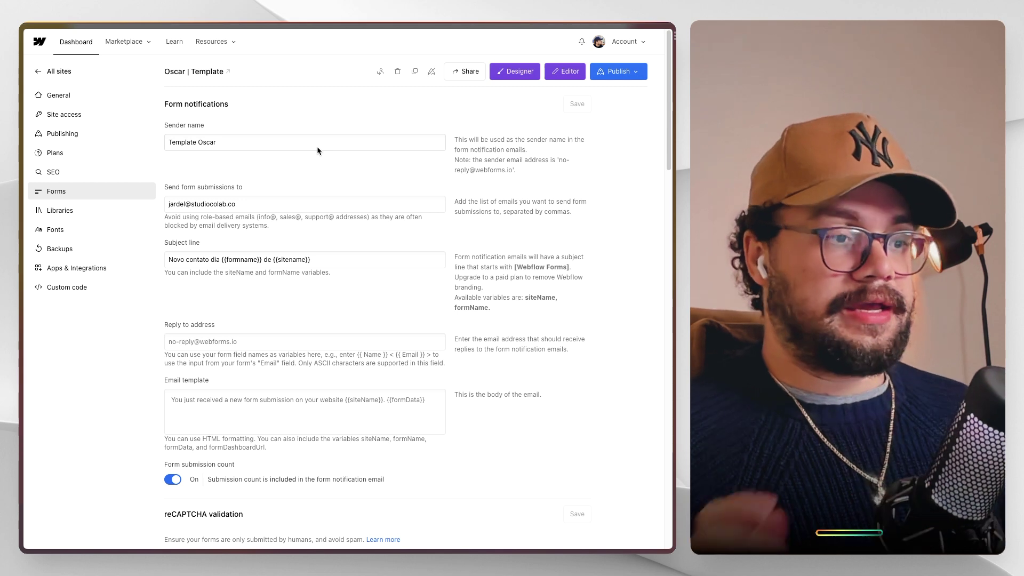
# - Examine the sender name and the recipient e-mail field in the form notification settings
pyautogui.moveTo(256, 139); pyautogui.dragTo(167, 142)
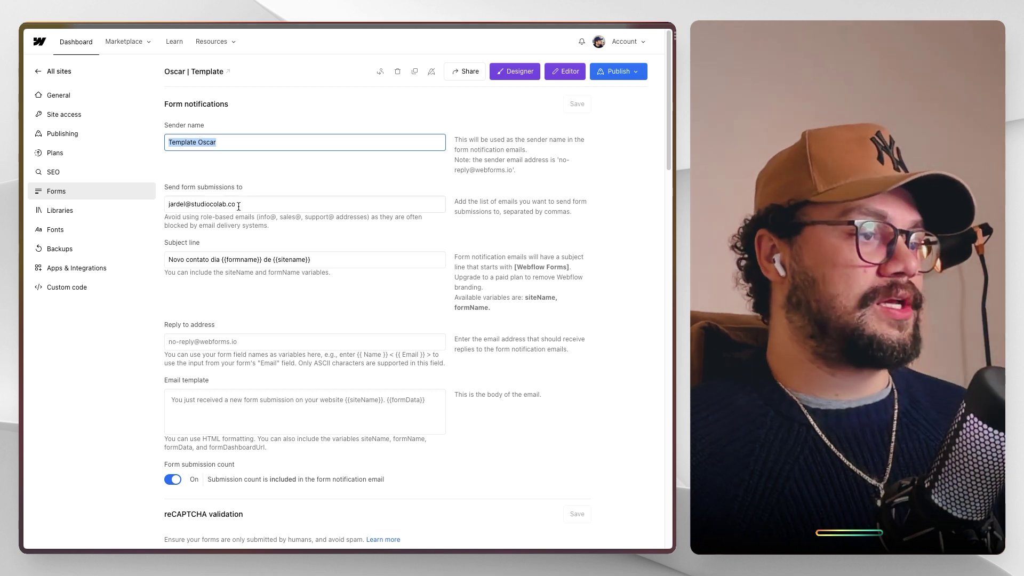
pyautogui.moveTo(251, 203); pyautogui.dragTo(168, 204)
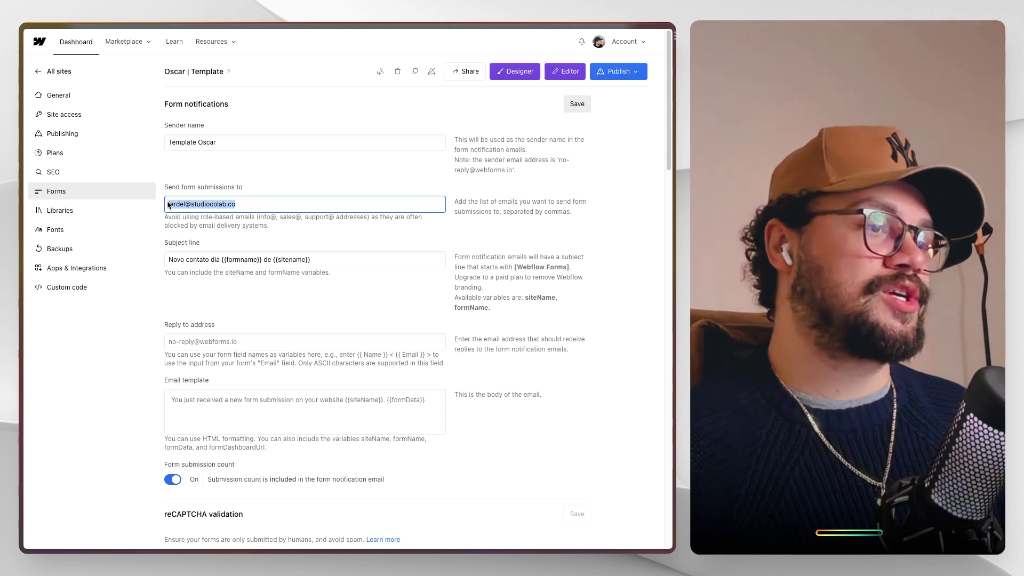
pyautogui.click(263, 204)
pyautogui.moveTo(263, 204); pyautogui.dragTo(167, 204)
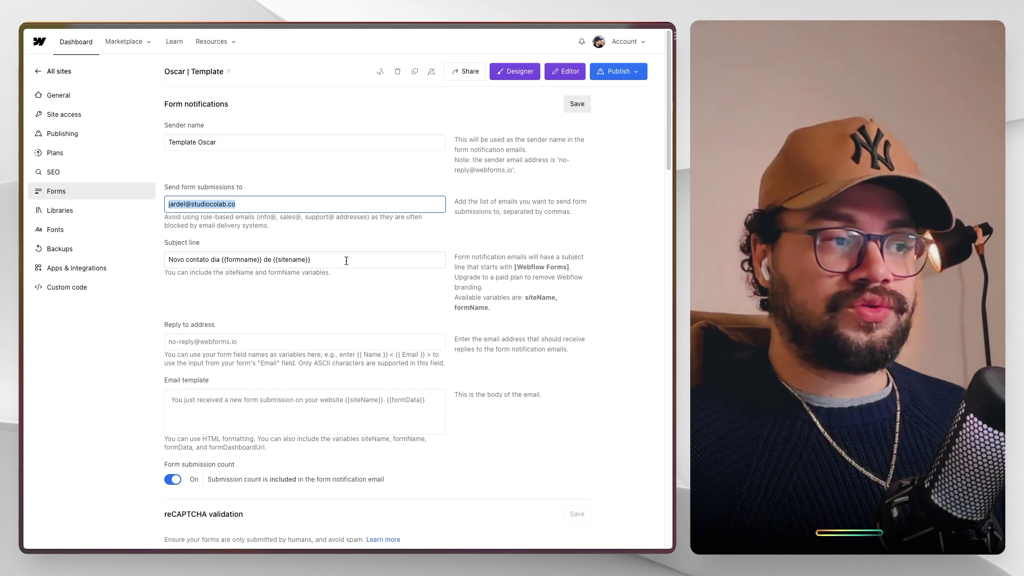
# - Correct the form notification subject line to "Novo contato do {{formname}} de {{sitename}}"
pyautogui.moveTo(346, 261); pyautogui.dragTo(233, 261)
pyautogui.click(233, 260)
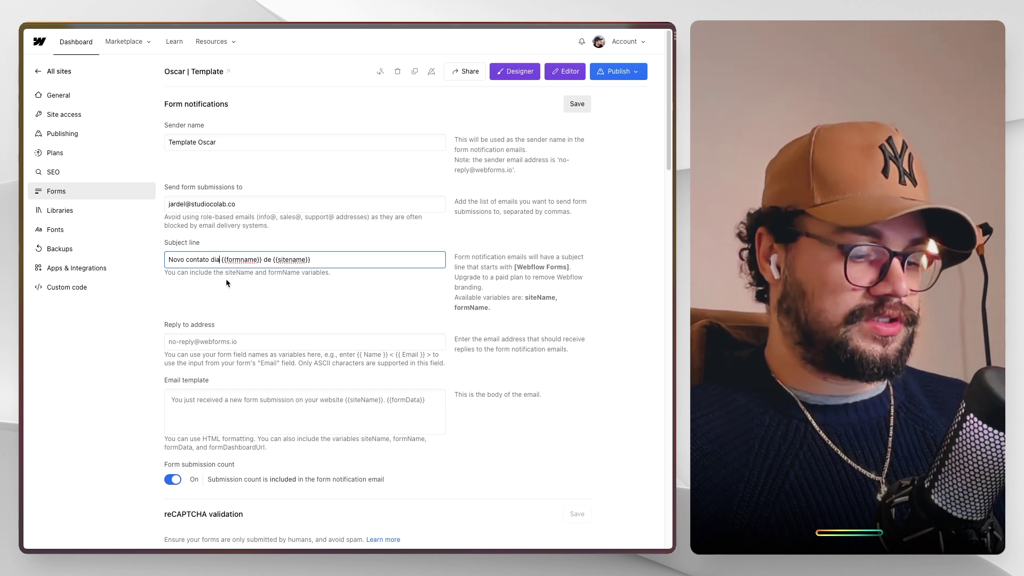
pyautogui.press('BackSpace')
pyautogui.press('BackSpace')
pyautogui.write('o')
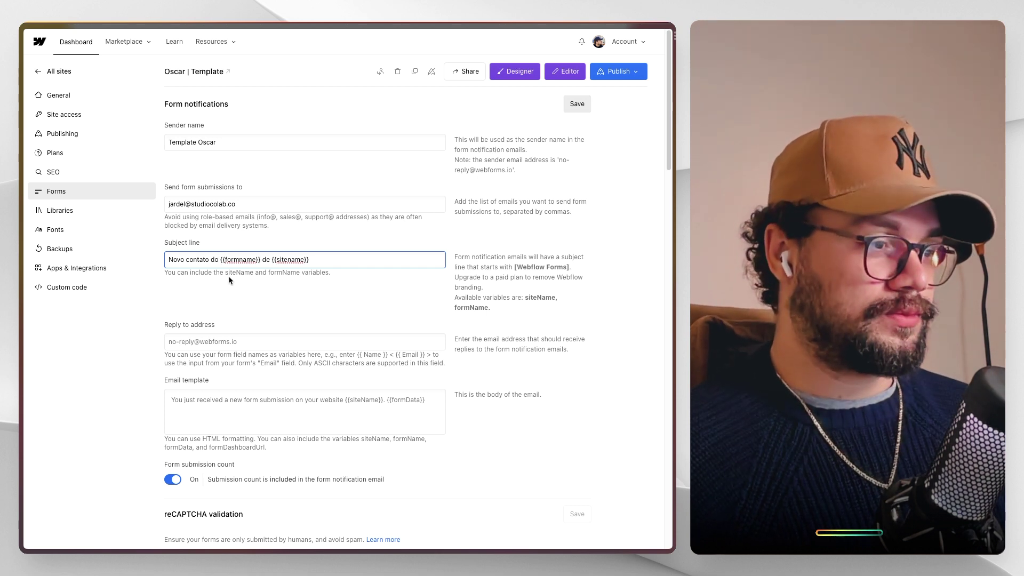
# - Examine the form name and site name variables in the subject line, plus the email template and reCAPTCHA options
pyautogui.moveTo(227, 261); pyautogui.dragTo(251, 261)
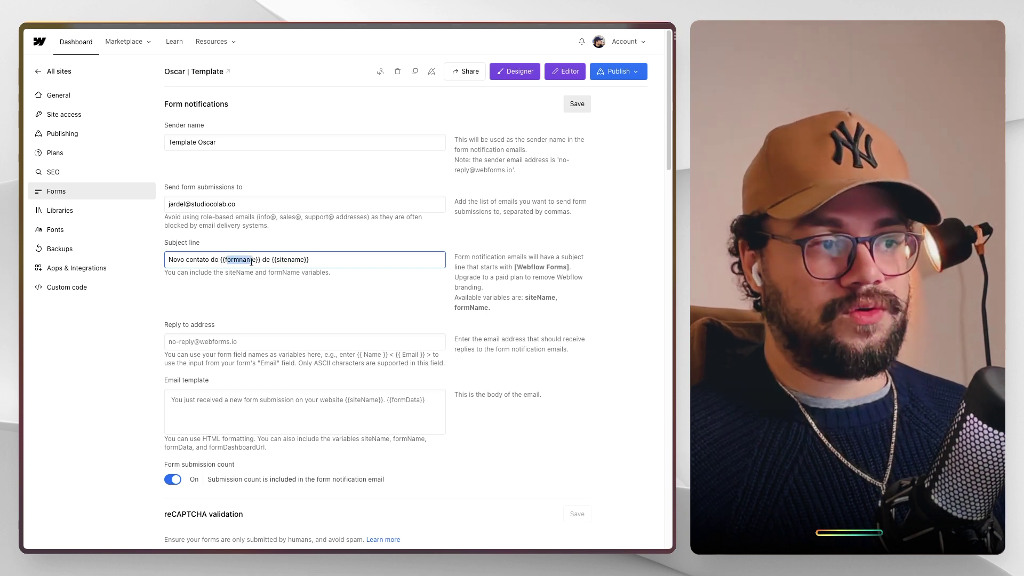
pyautogui.click(267, 260)
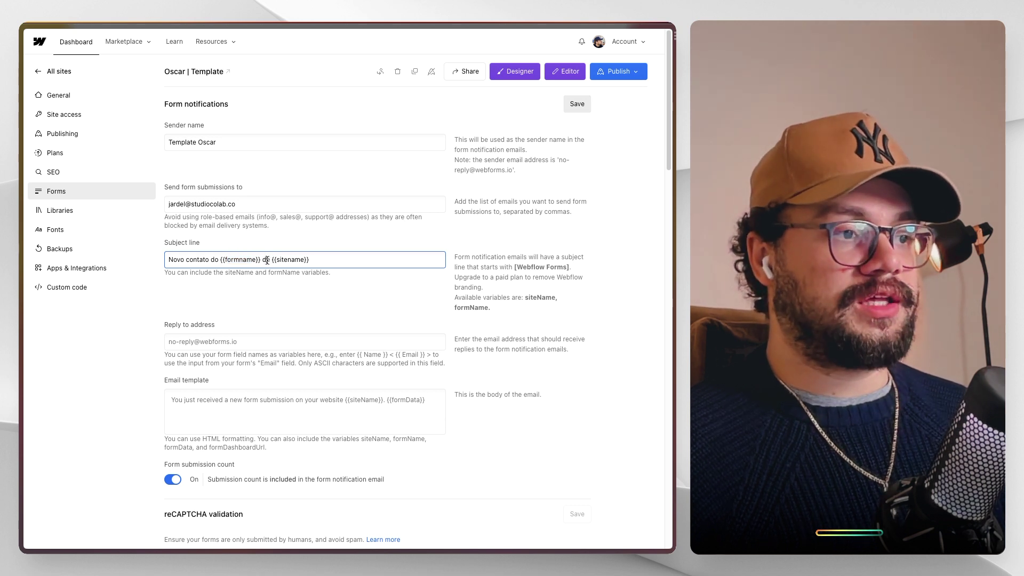
pyautogui.moveTo(272, 261); pyautogui.dragTo(316, 260)
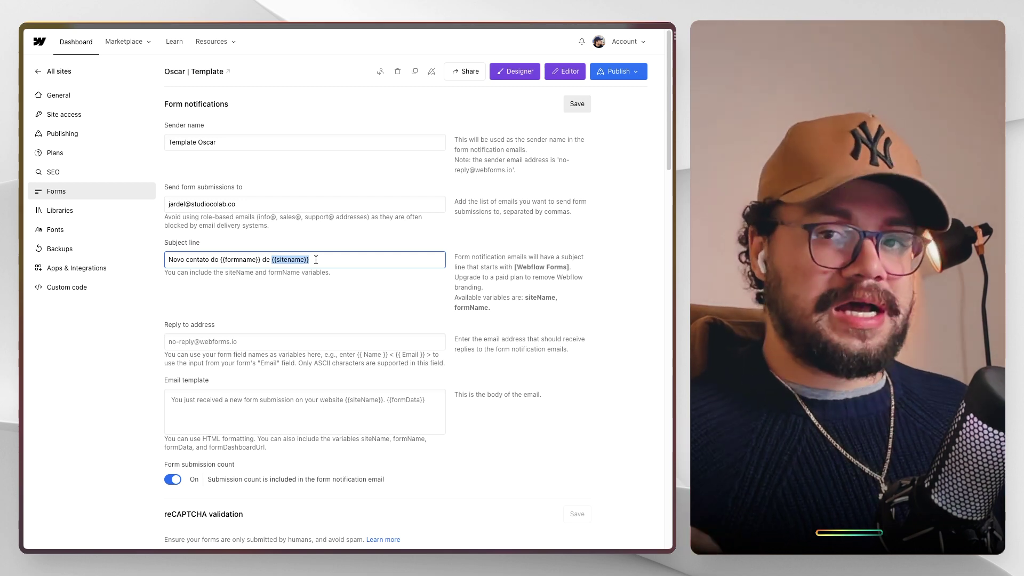
pyautogui.scroll(-3, 316, 259)
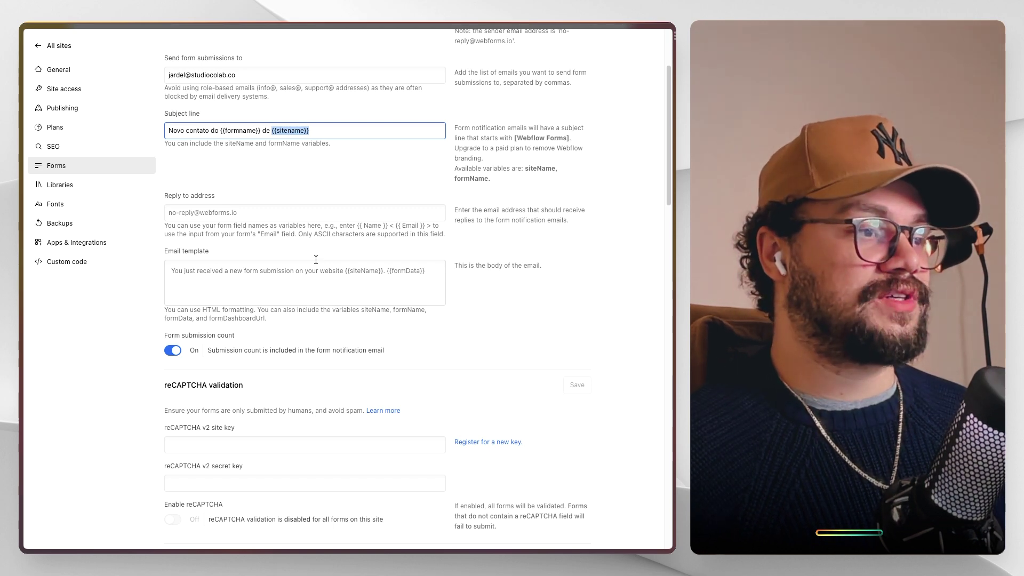
pyautogui.scroll(-1, 322, 261)
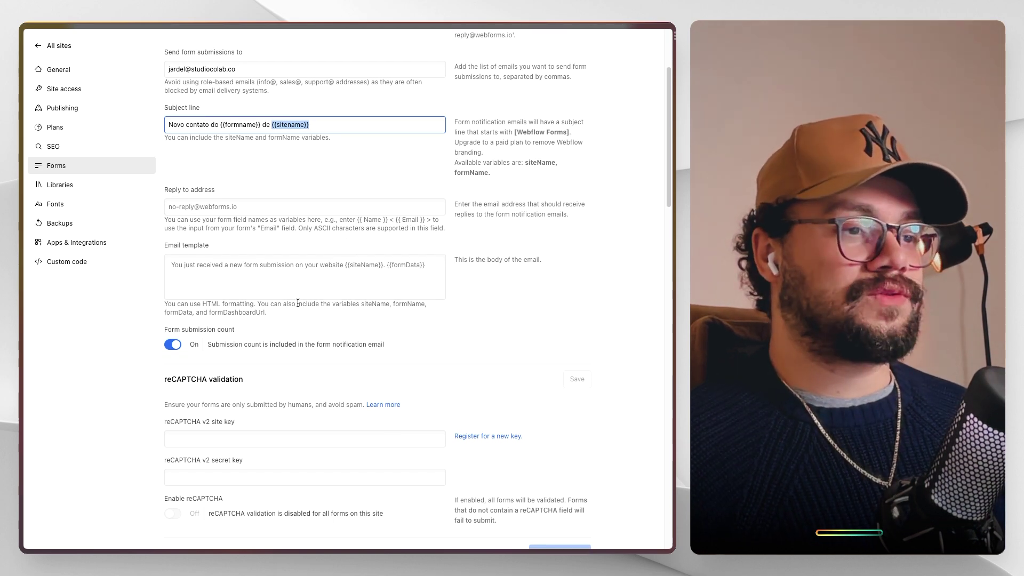
pyautogui.scroll(-6, 347, 260)
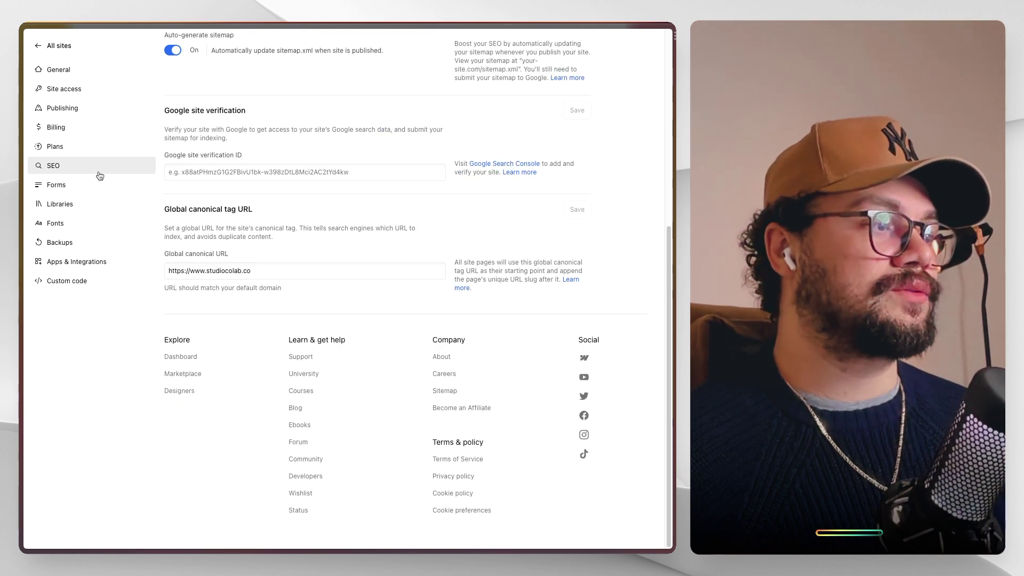
# - Open the forms settings of Colab 2023 and examine its reCAPTCHA validation keys and form submission options
pyautogui.click(92, 184)
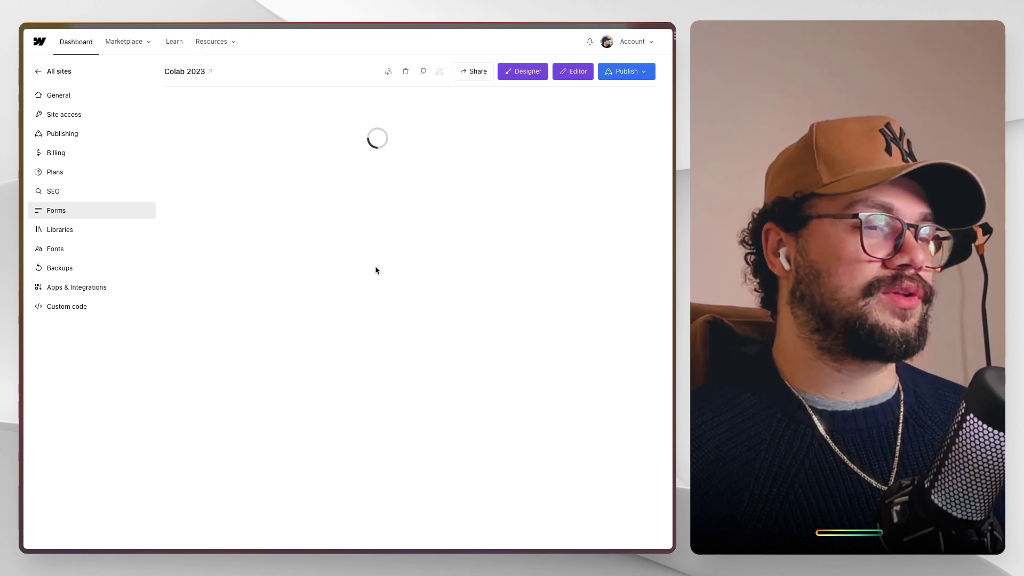
pyautogui.scroll(-10, 375, 265)
pyautogui.scroll(-10, 372, 274)
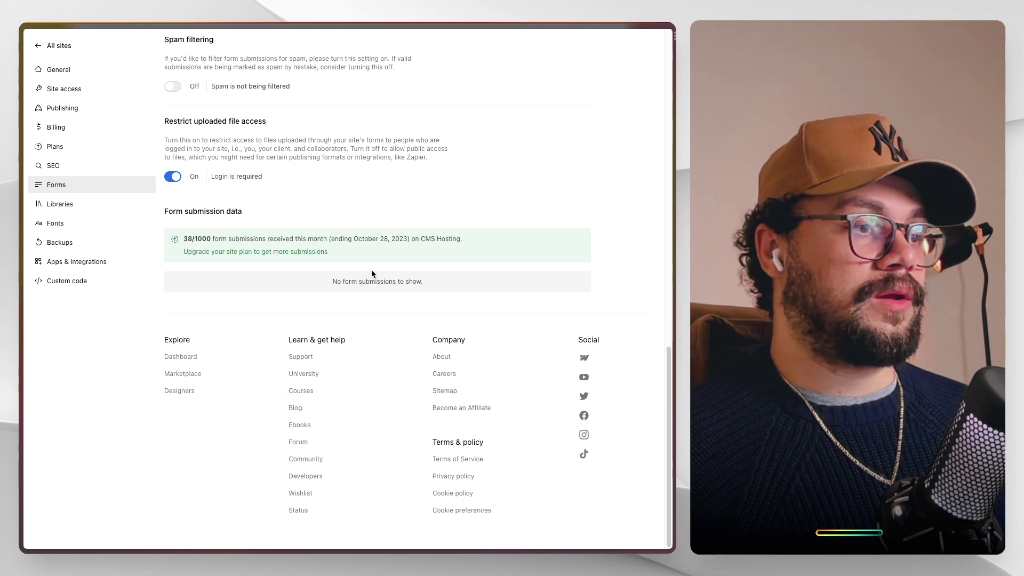
pyautogui.scroll(5, 371, 274)
pyautogui.scroll(6, 372, 274)
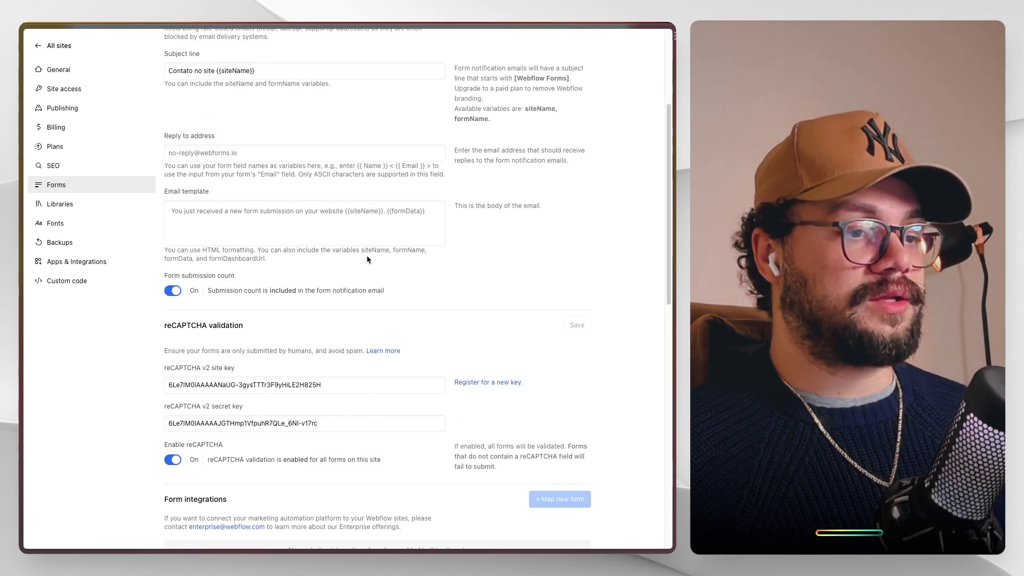
pyautogui.scroll(-3, 366, 255)
pyautogui.moveTo(336, 258); pyautogui.dragTo(170, 258)
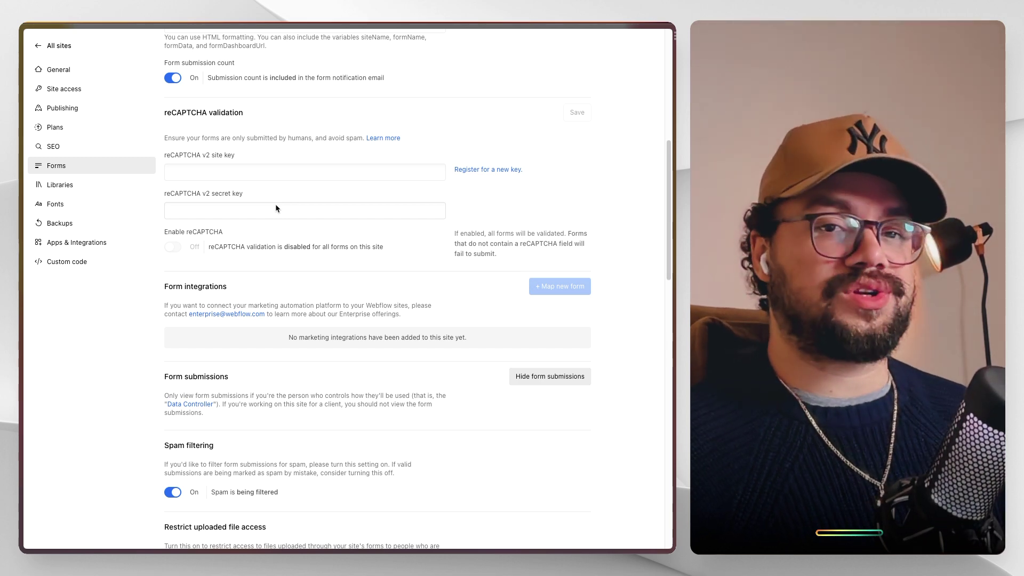
# - Review the form integrations, spam filtering, uploaded file access and per-form submission data of Oscar | Template
pyautogui.scroll(-5, 283, 216)
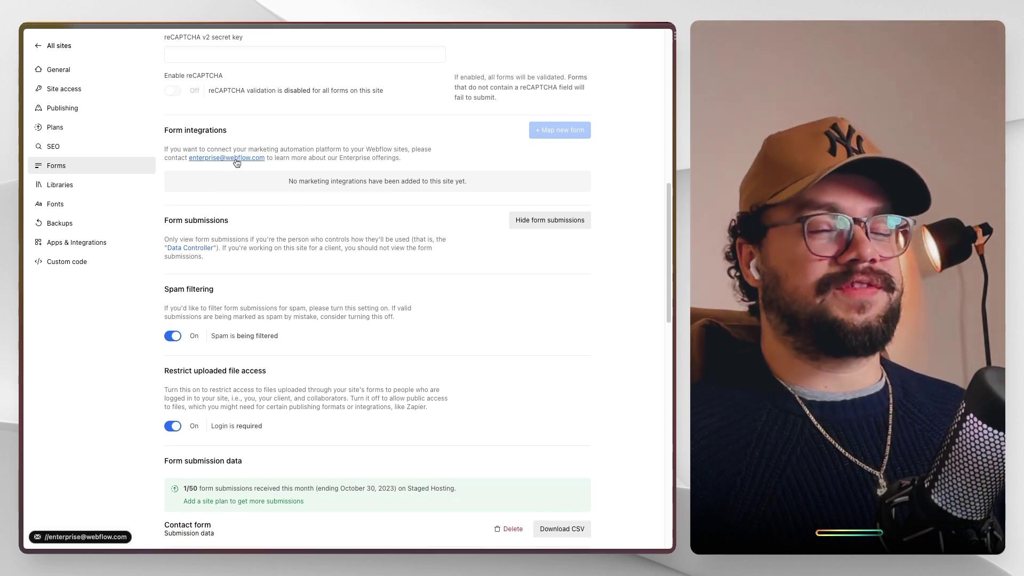
pyautogui.scroll(-3, 526, 165)
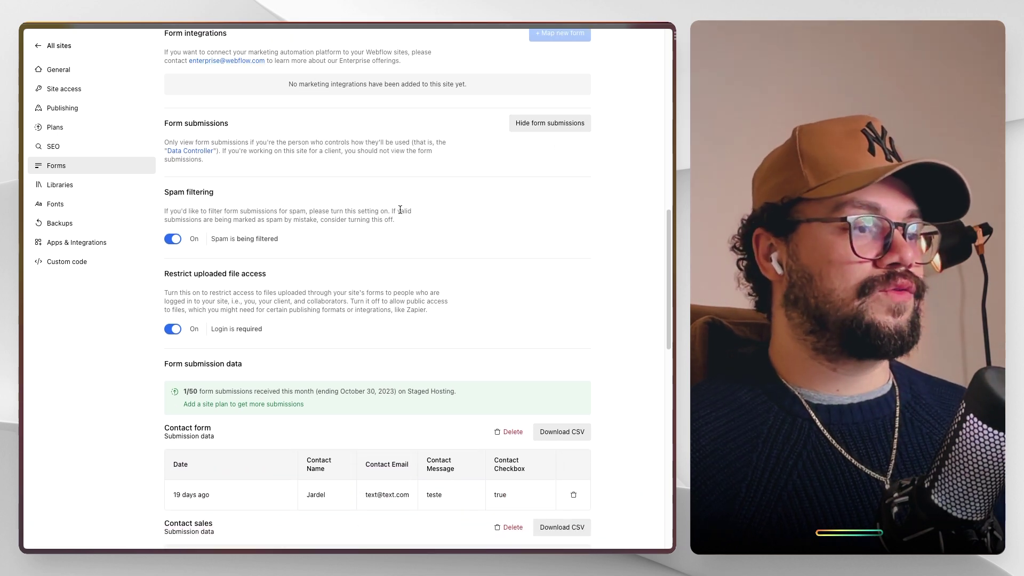
pyautogui.scroll(-4, 401, 209)
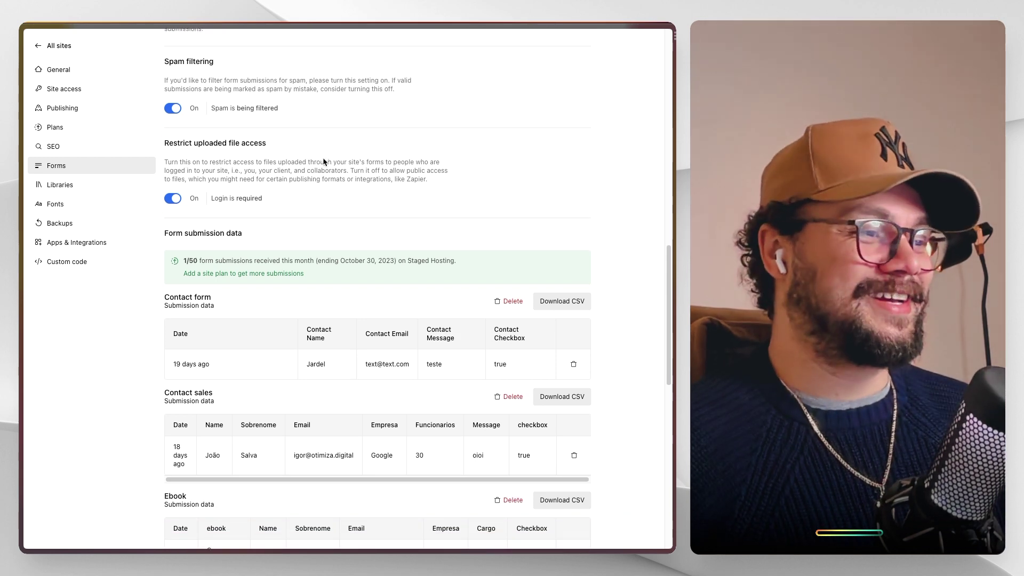
pyautogui.scroll(-5, 323, 162)
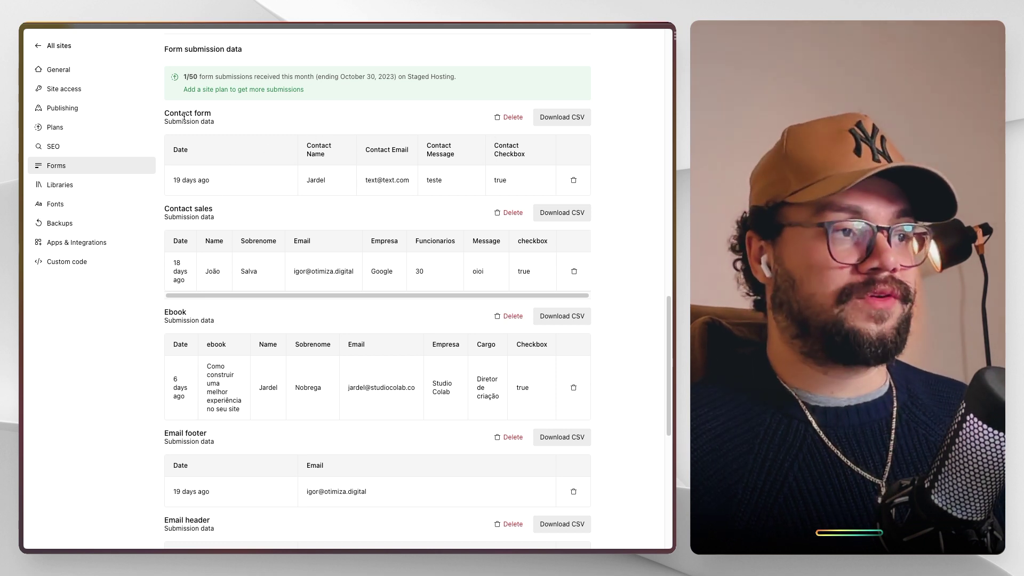
pyautogui.scroll(-2, 289, 129)
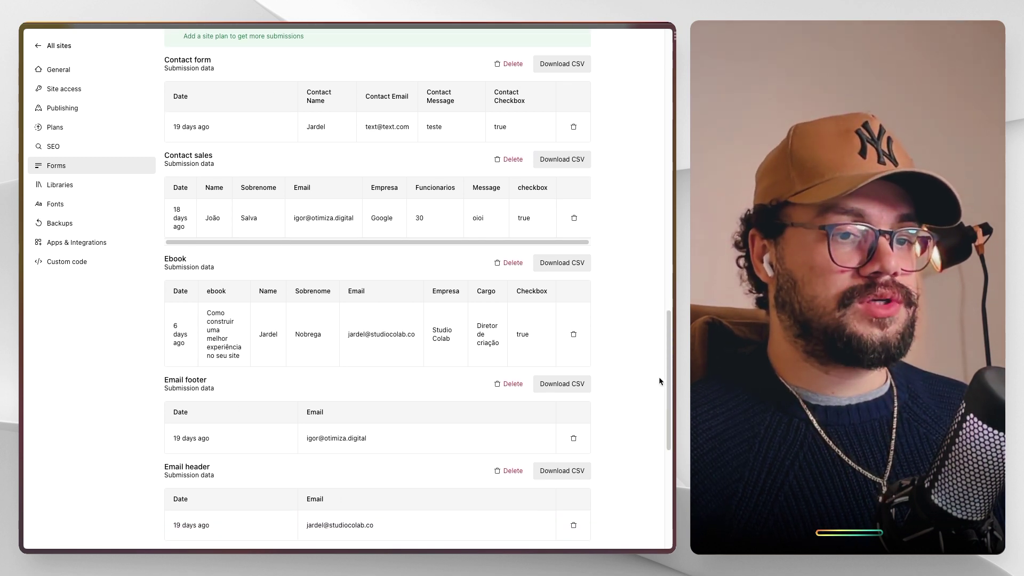
pyautogui.moveTo(668, 380); pyautogui.dragTo(671, 409)
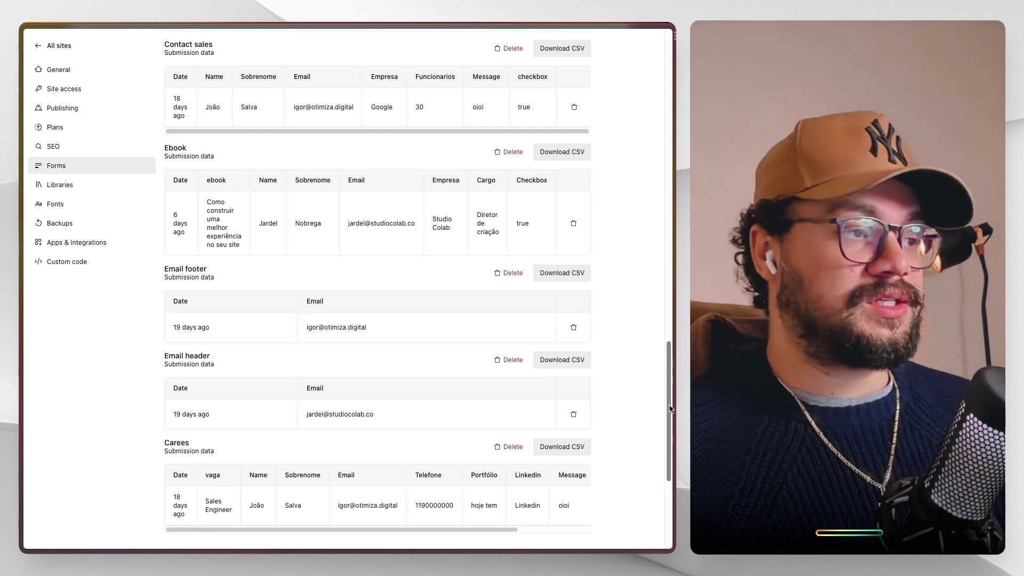
pyautogui.moveTo(671, 408); pyautogui.dragTo(670, 371)
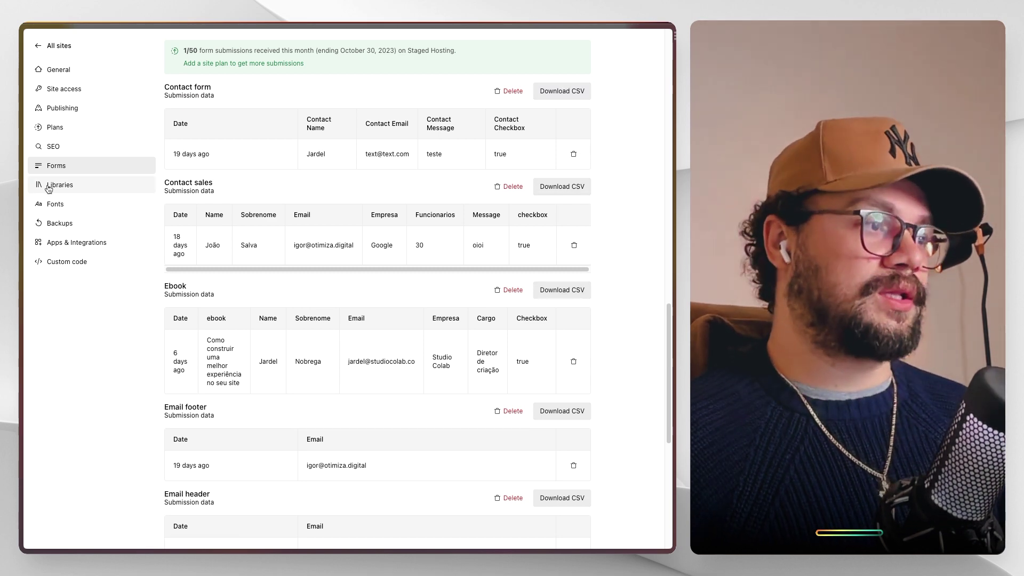
# - View the installed libraries of Oscar | Template and open the font settings to check the added Google Fonts
pyautogui.click(94, 191)
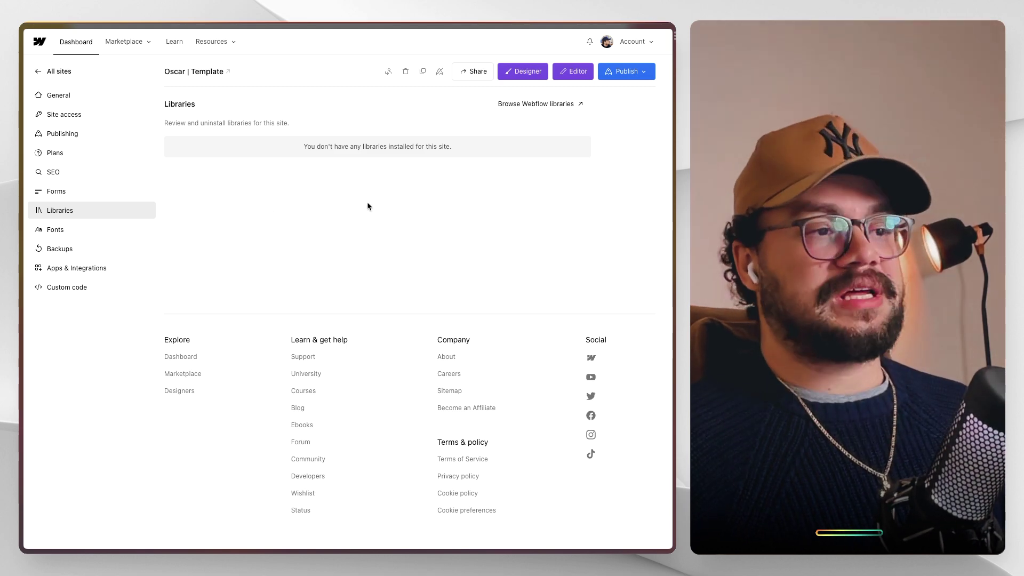
pyautogui.click(83, 229)
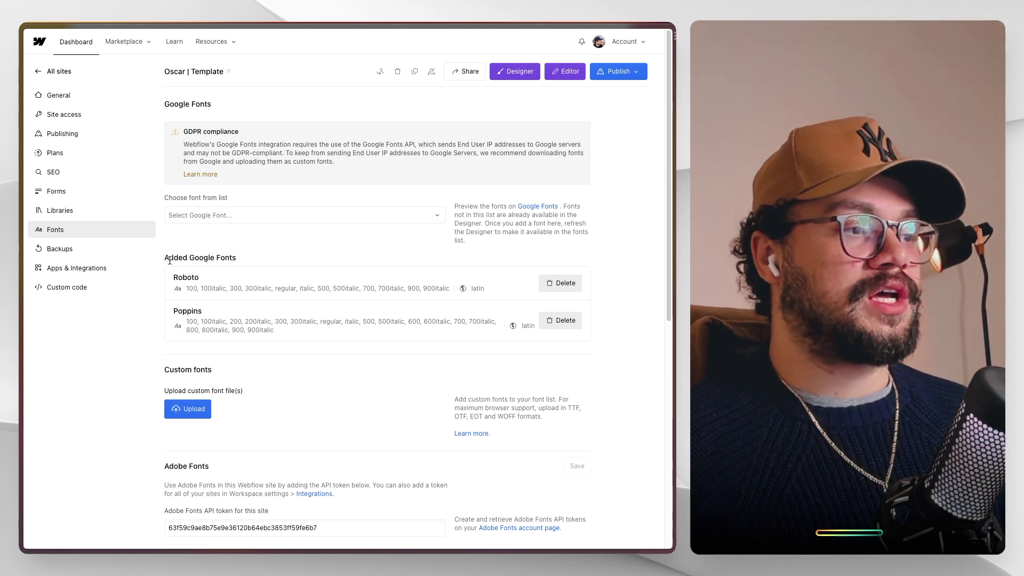
pyautogui.moveTo(166, 259); pyautogui.dragTo(243, 259)
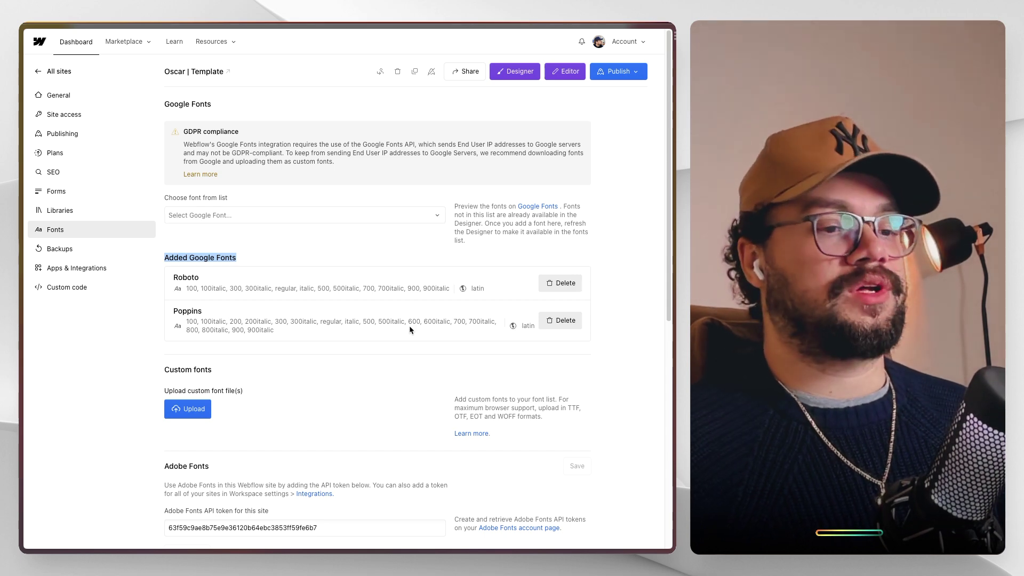
# - Review the custom font upload, Adobe Fonts API token and Adobe Fonts web project options
pyautogui.scroll(-6, 409, 325)
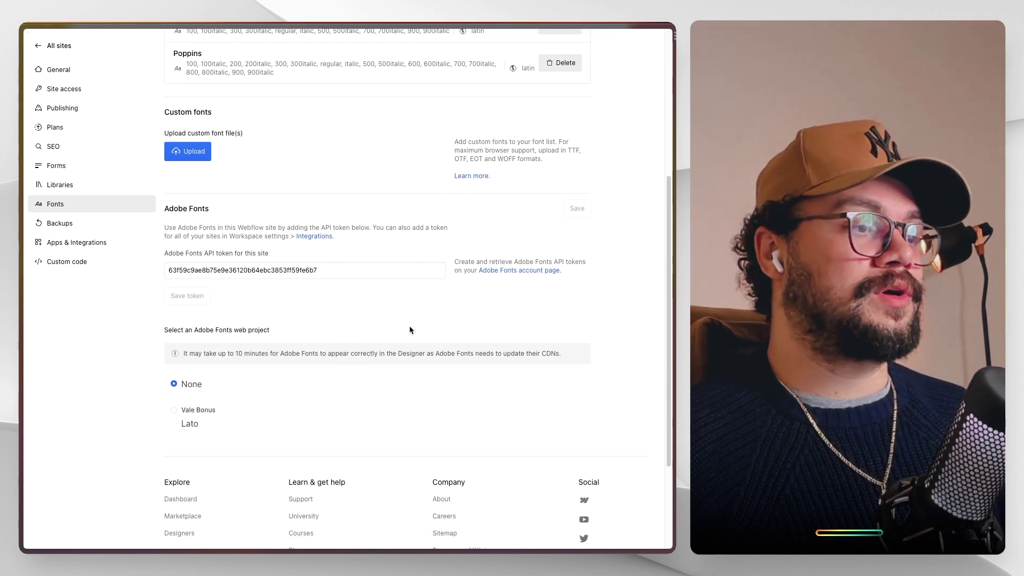
pyautogui.scroll(3, 409, 330)
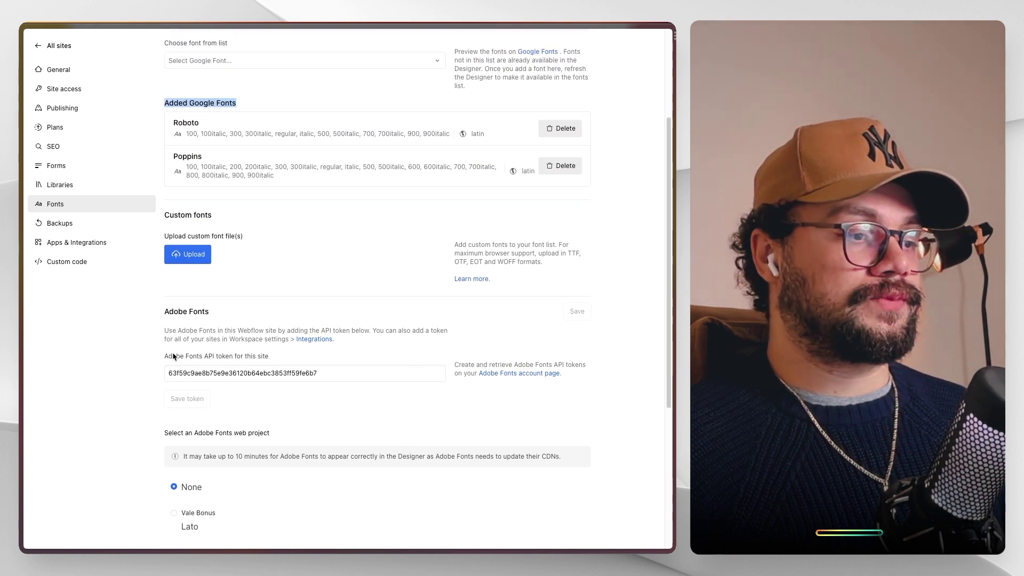
pyautogui.moveTo(170, 372); pyautogui.dragTo(337, 372)
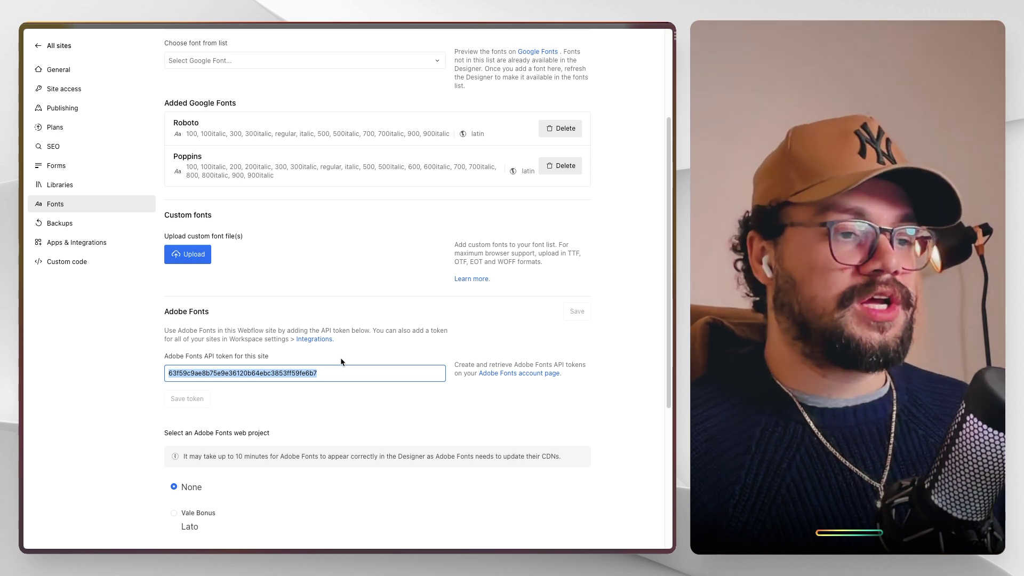
pyautogui.scroll(-3, 341, 362)
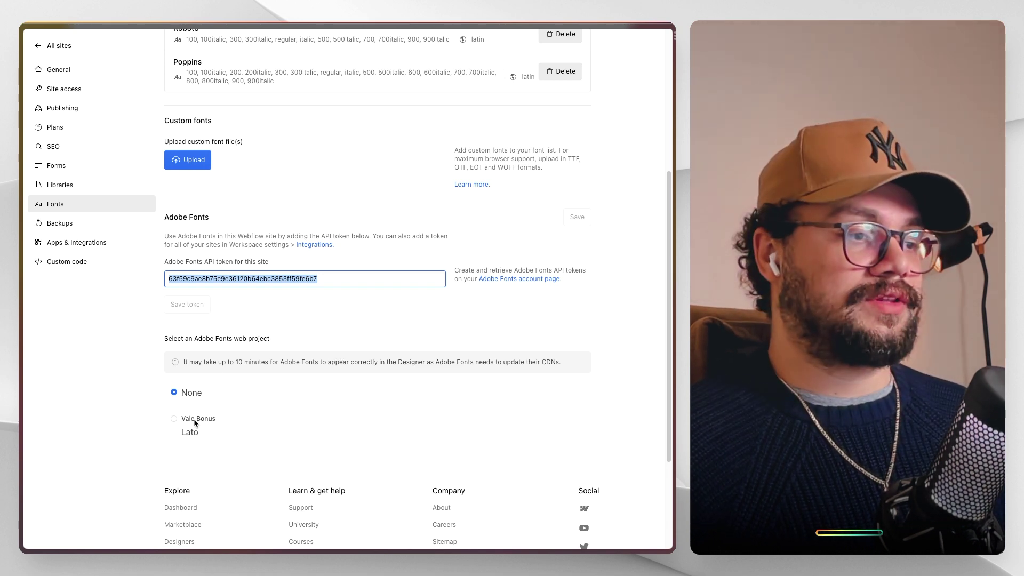
# - View the site backups and review the apps and integrations settings, from Google Analytics, Optimize and Maps to Facebook Pixel, API access and webhooks
pyautogui.click(98, 230)
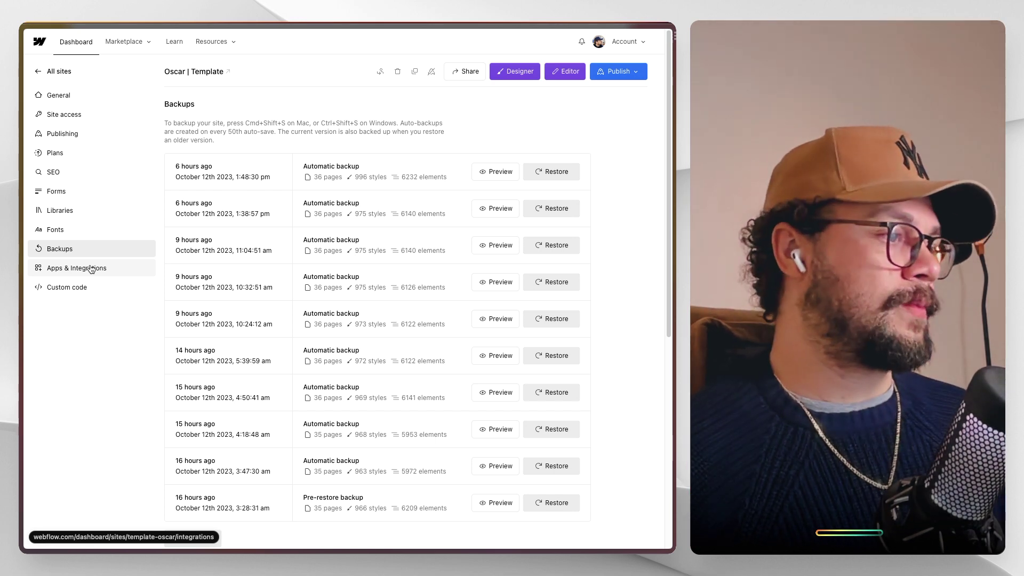
pyautogui.click(91, 269)
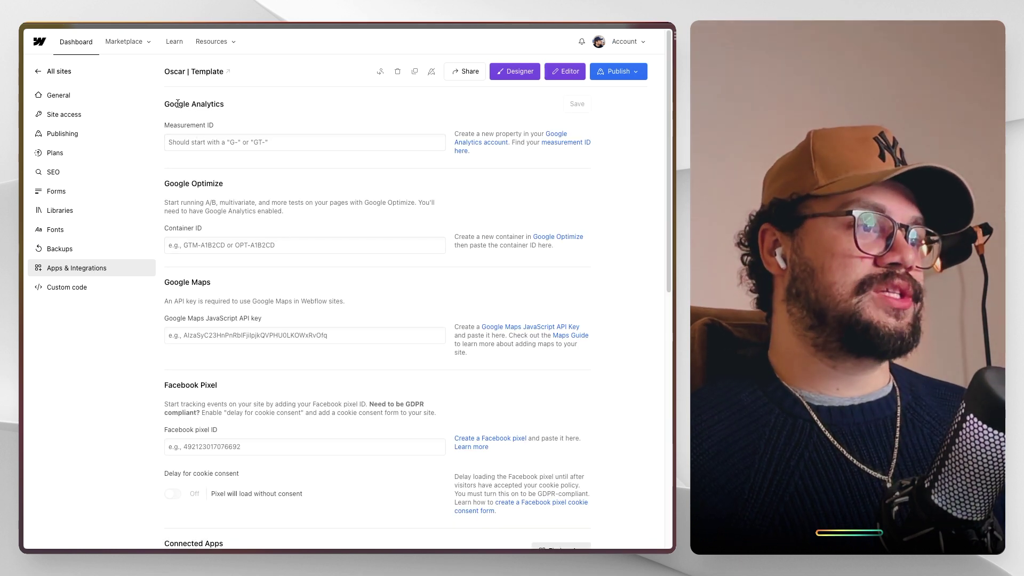
pyautogui.moveTo(166, 104); pyautogui.dragTo(250, 103)
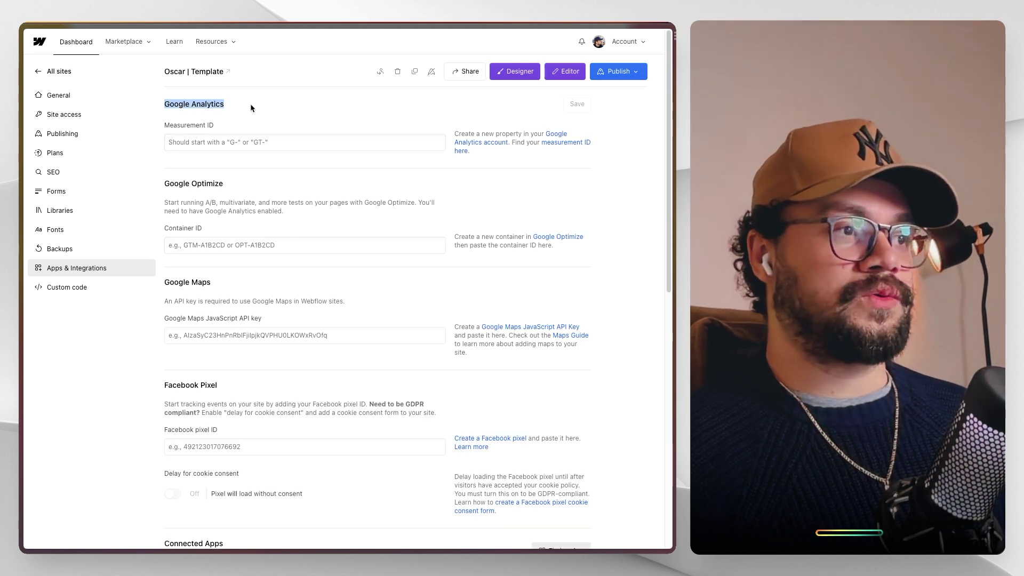
pyautogui.moveTo(170, 183); pyautogui.dragTo(242, 184)
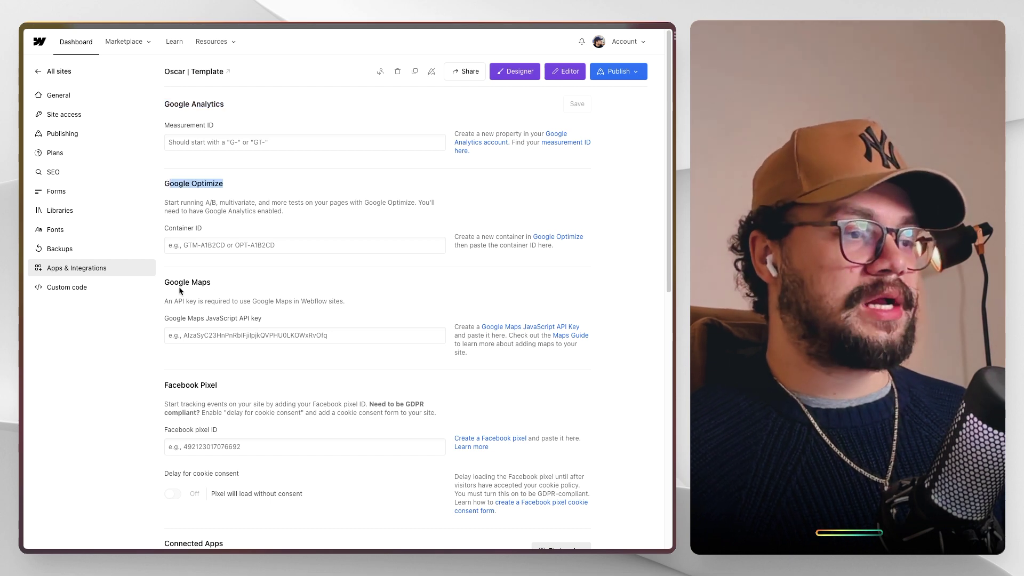
pyautogui.moveTo(178, 286); pyautogui.dragTo(206, 285)
pyautogui.scroll(-1, 207, 286)
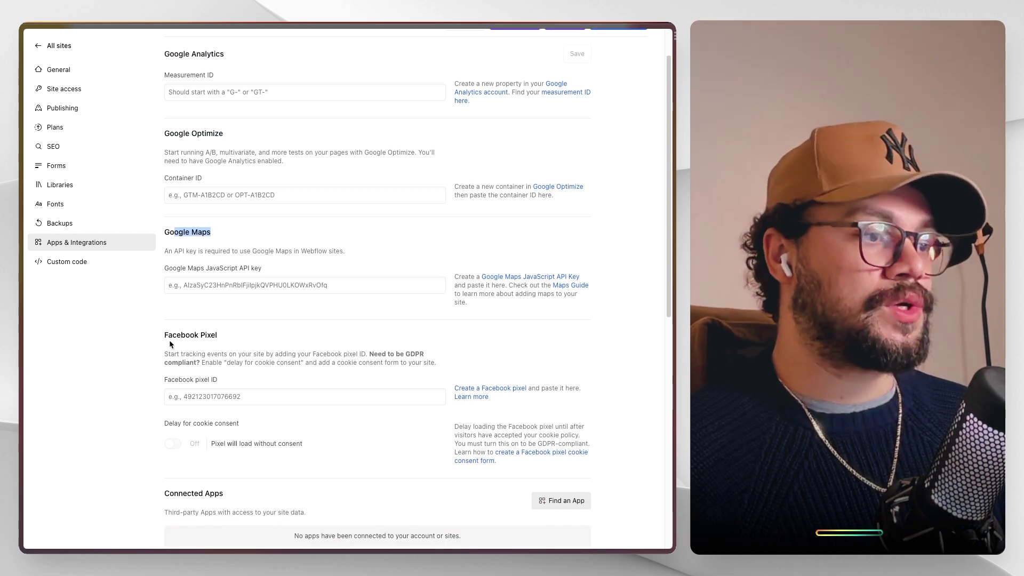
pyautogui.click(170, 342)
pyautogui.scroll(-5, 264, 330)
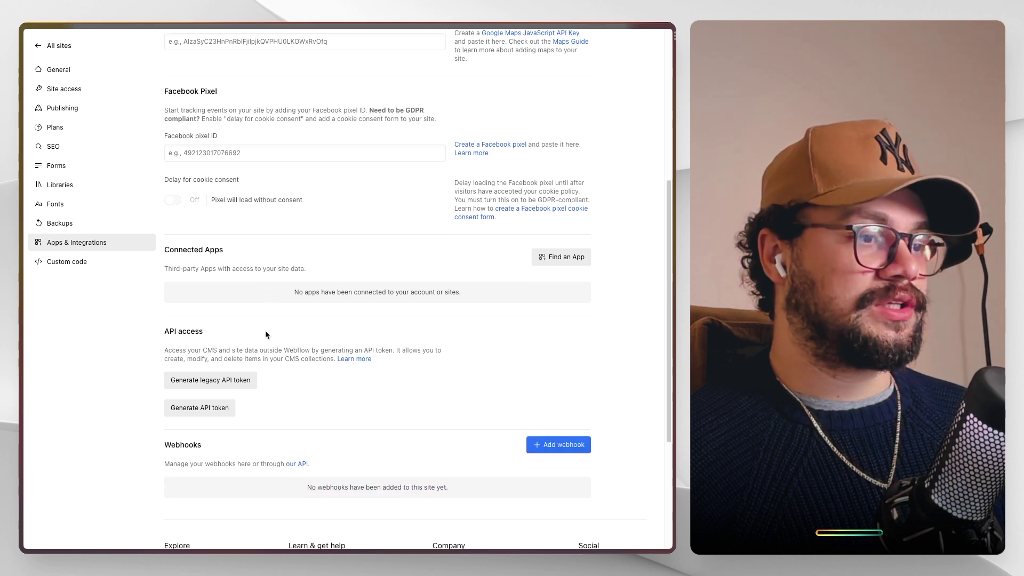
# - Review the connected apps, API access and webhooks, and examine the site's custom head and footer code
pyautogui.scroll(-1, 267, 334)
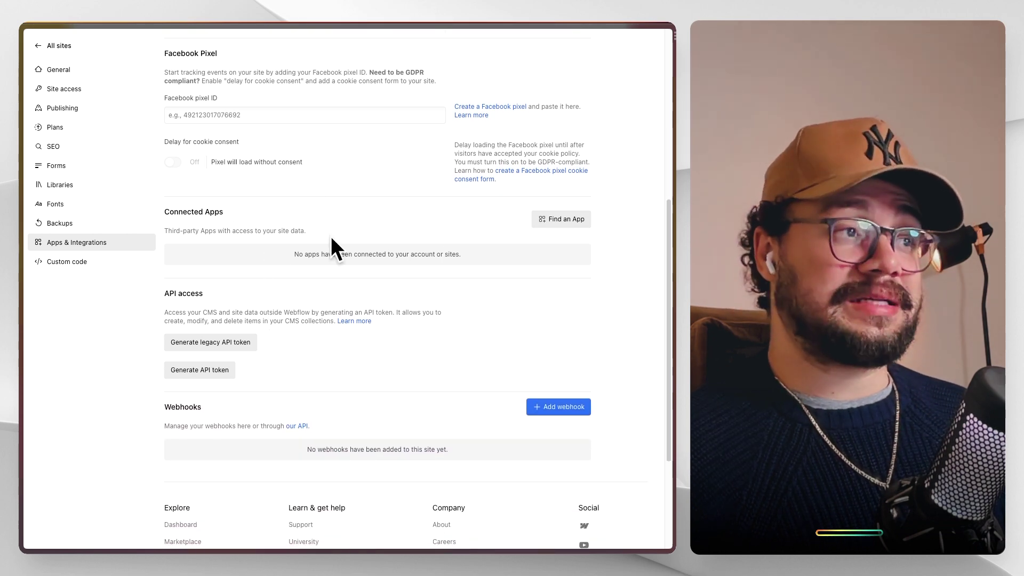
pyautogui.scroll(-3, 321, 230)
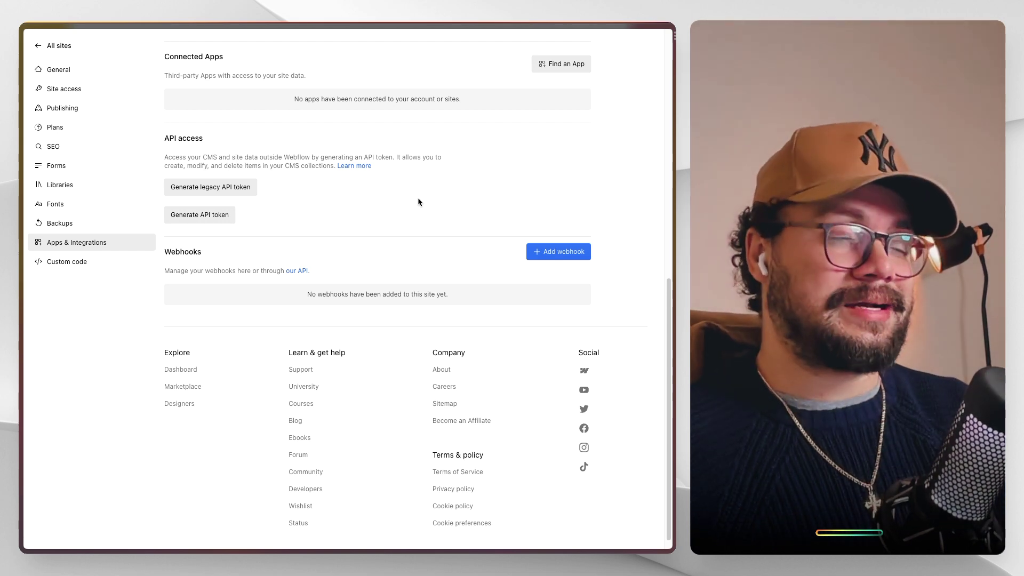
pyautogui.click(112, 263)
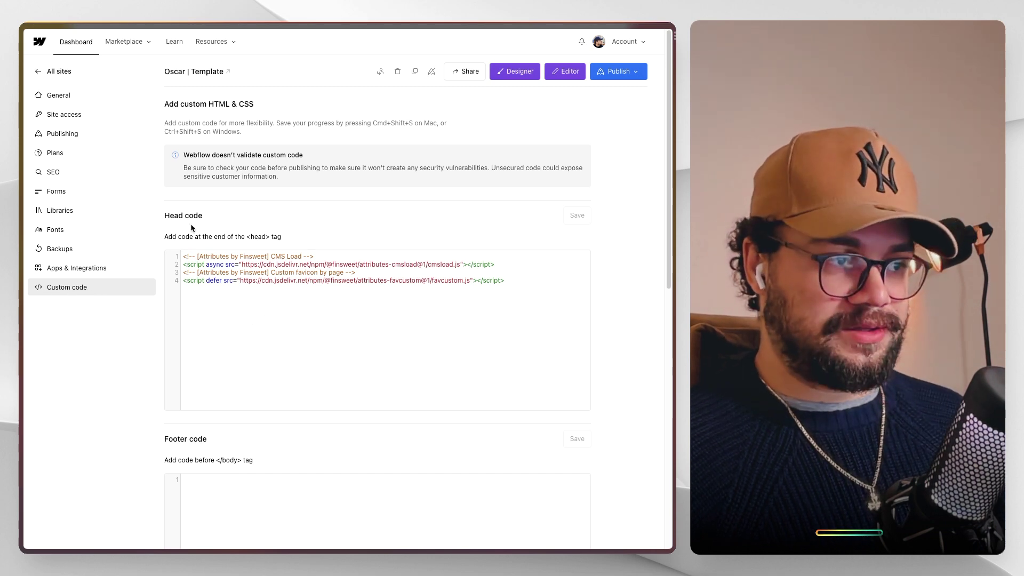
pyautogui.scroll(-3, 270, 315)
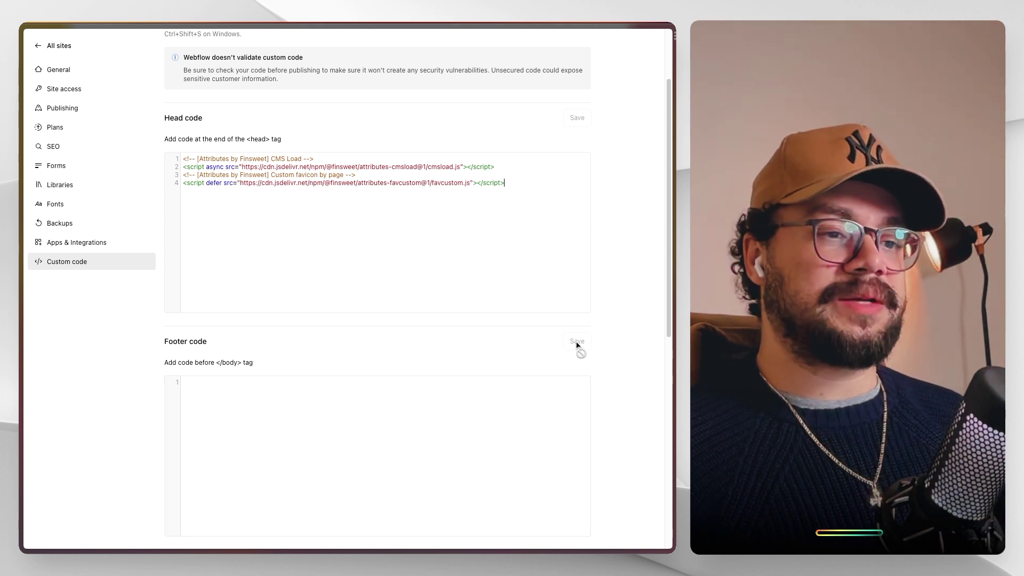
pyautogui.scroll(3, 581, 345)
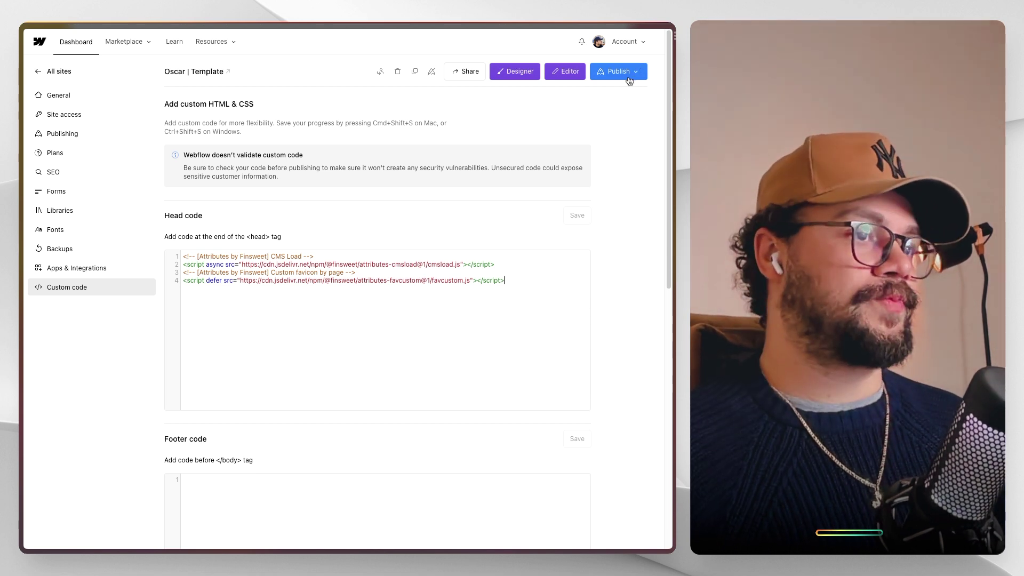
# - Open Oscar | Template in the Designer, select page-wrapper on the Home page and review all its style properties
pyautogui.click(517, 76)
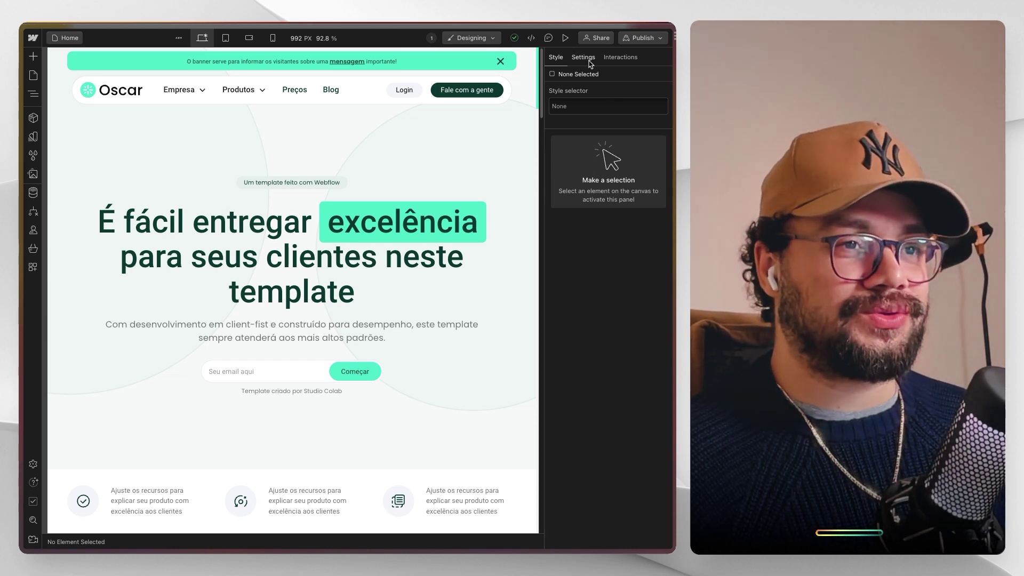
pyautogui.click(33, 93)
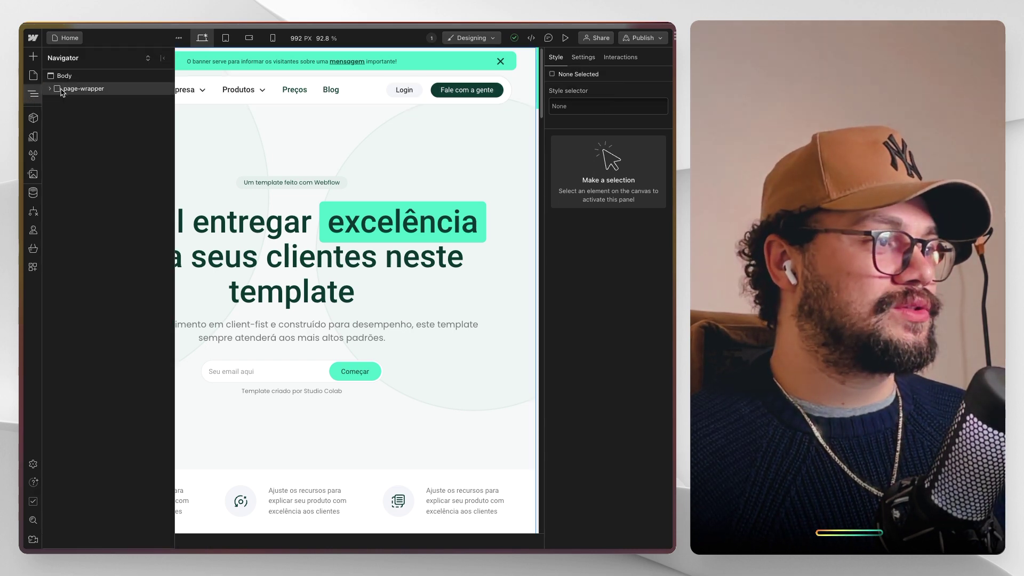
pyautogui.click(75, 90)
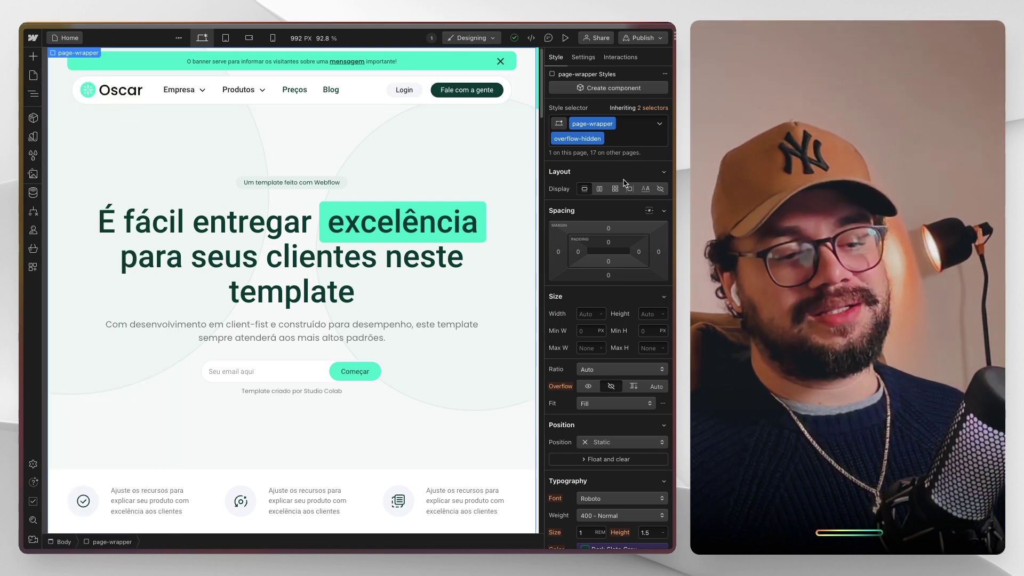
pyautogui.scroll(-10, 625, 183)
pyautogui.scroll(-1, 625, 183)
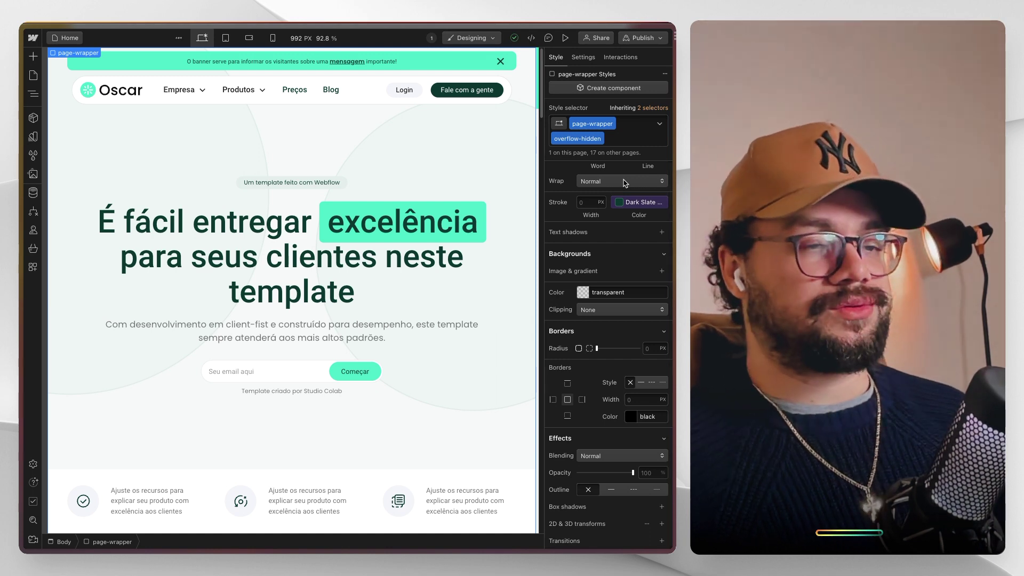
pyautogui.scroll(10, 625, 182)
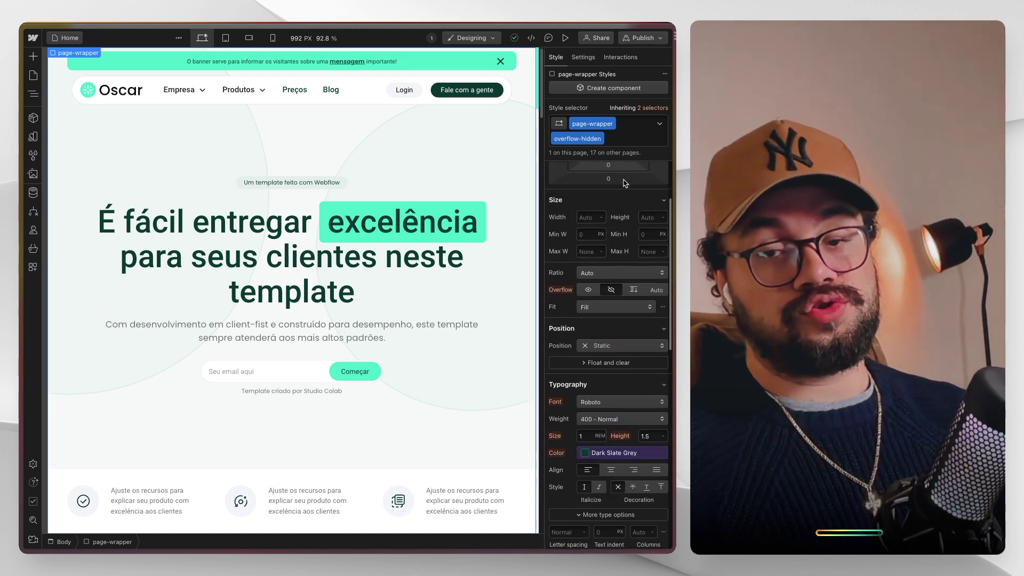
pyautogui.scroll(3, 626, 183)
# - Check the element settings of page-wrapper and the hero email field, and view the interaction triggers
pyautogui.click(583, 57)
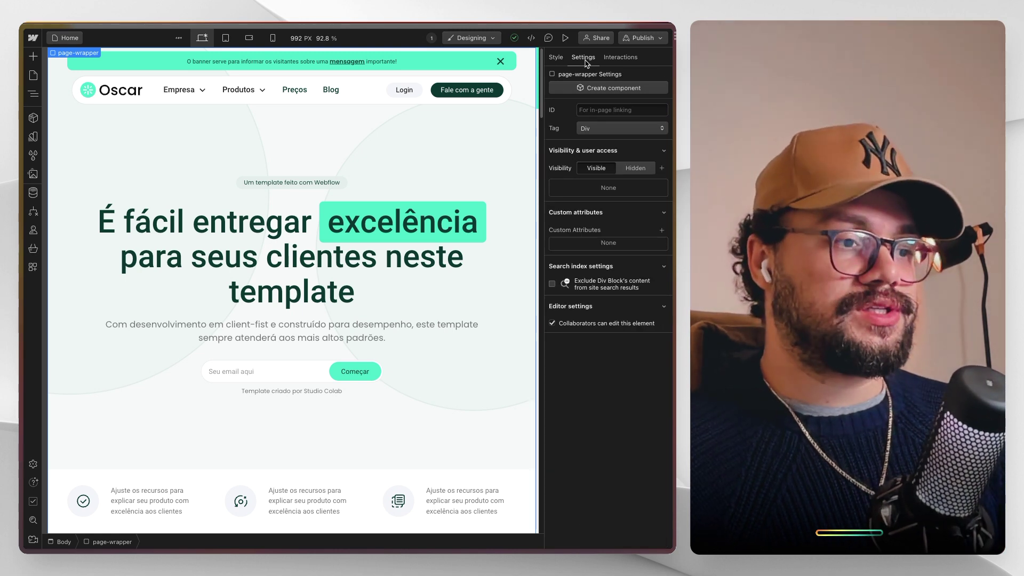
pyautogui.click(315, 371)
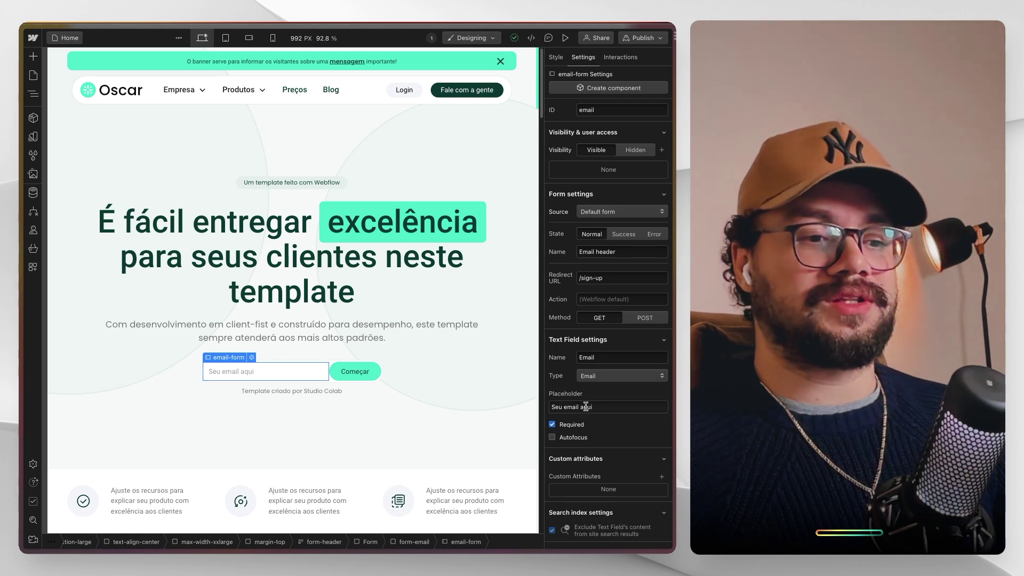
pyautogui.click(620, 57)
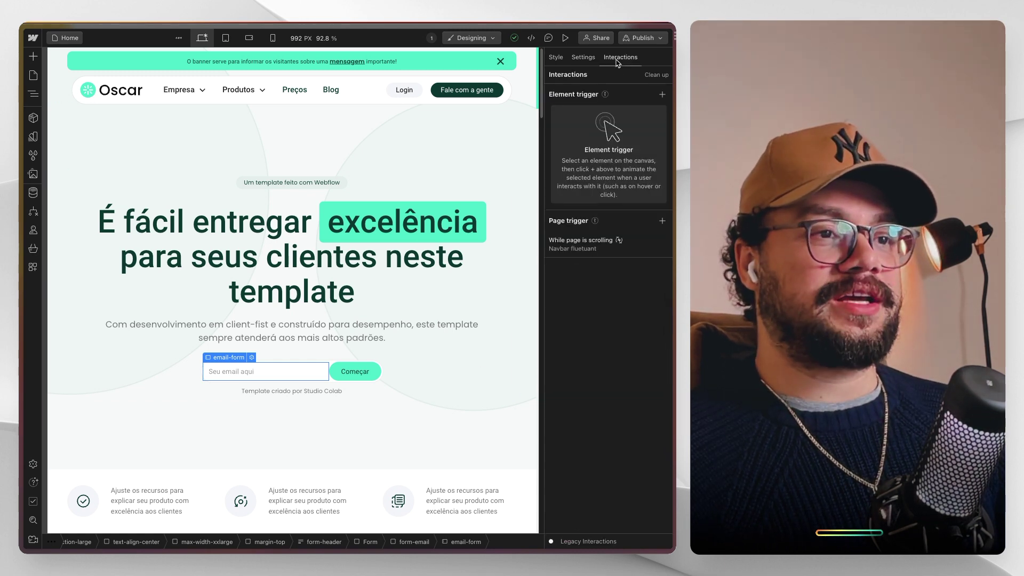
# - Locate the hero heading in the Navigator, select page-wrapper and collapse the padding-global element
pyautogui.click(447, 283)
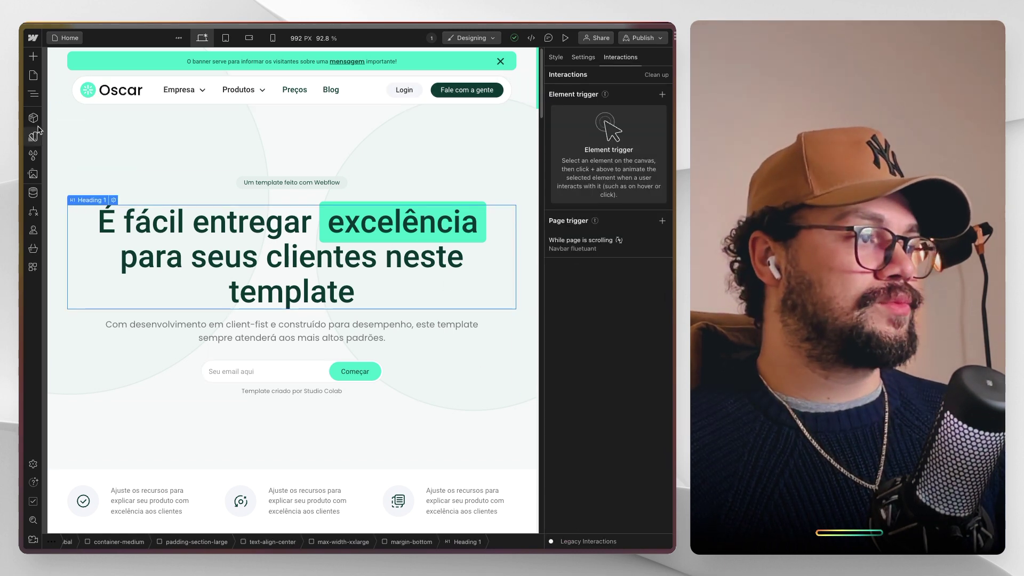
pyautogui.click(33, 94)
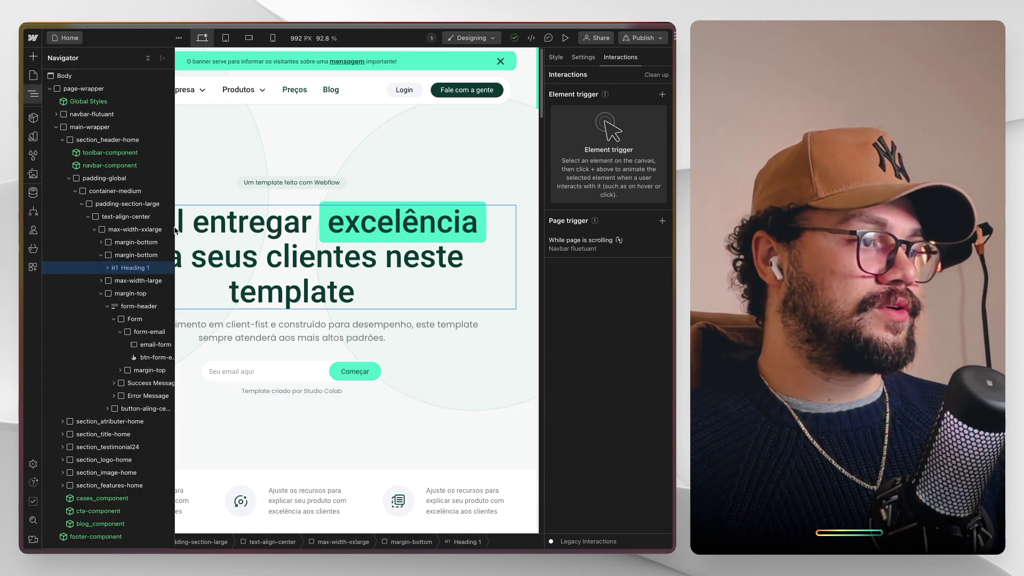
pyautogui.click(171, 88)
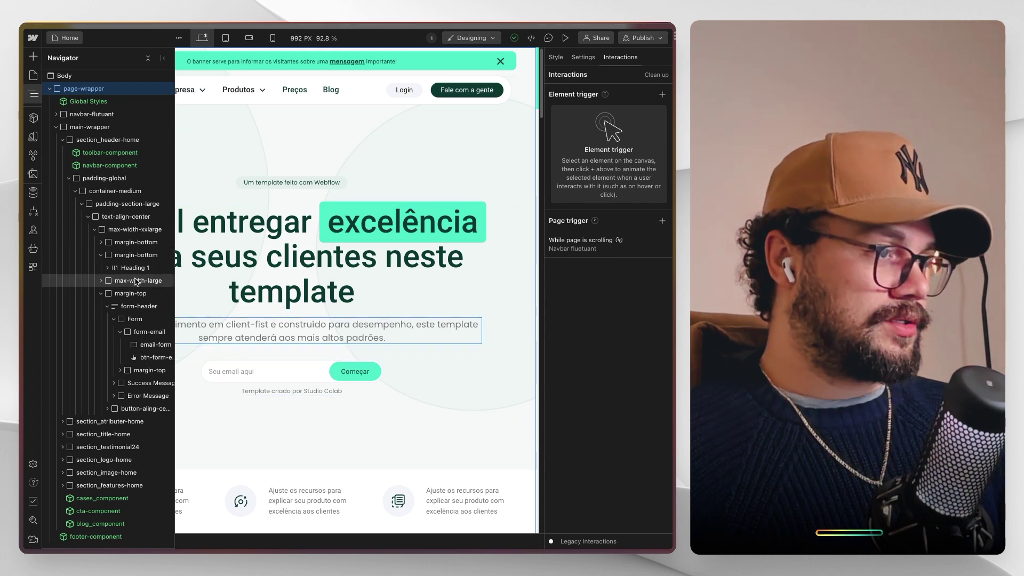
pyautogui.click(69, 179)
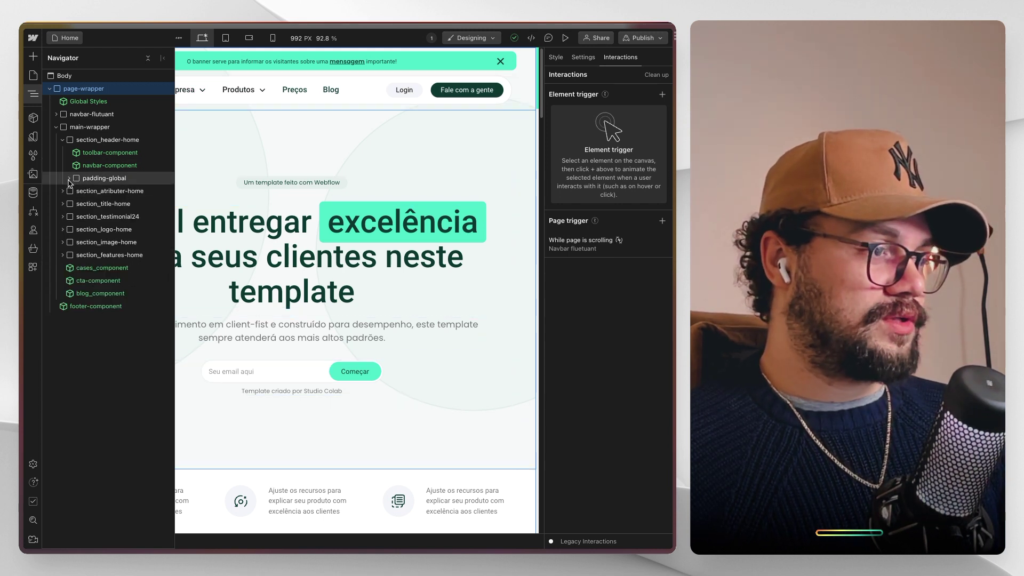
# - Locate the hero paragraph in the Navigator and inspect the styles of text-size-medium, max-width-large, Heading 1 and the heading's margin-bottom wrapper
pyautogui.click(302, 325)
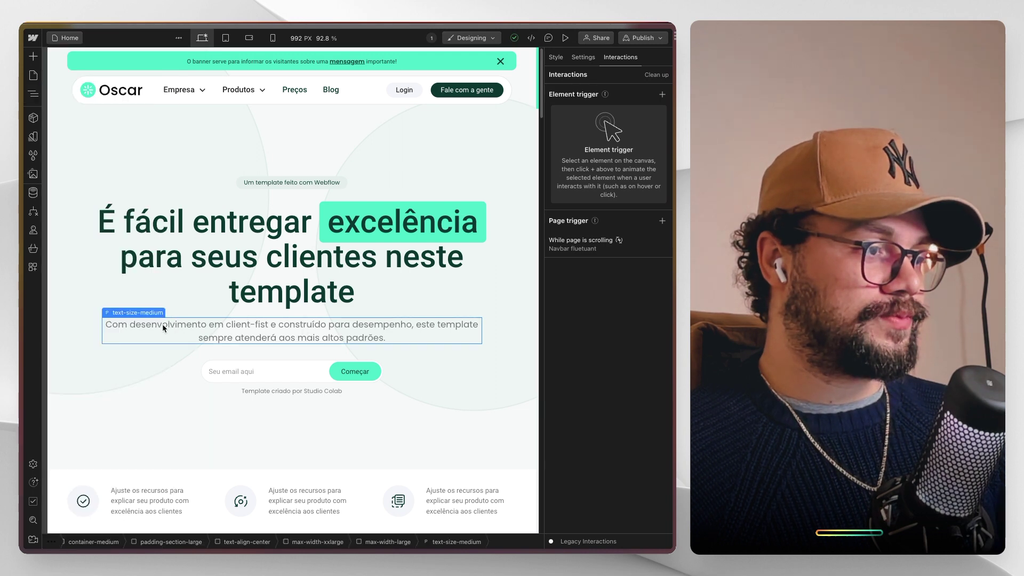
pyautogui.click(34, 93)
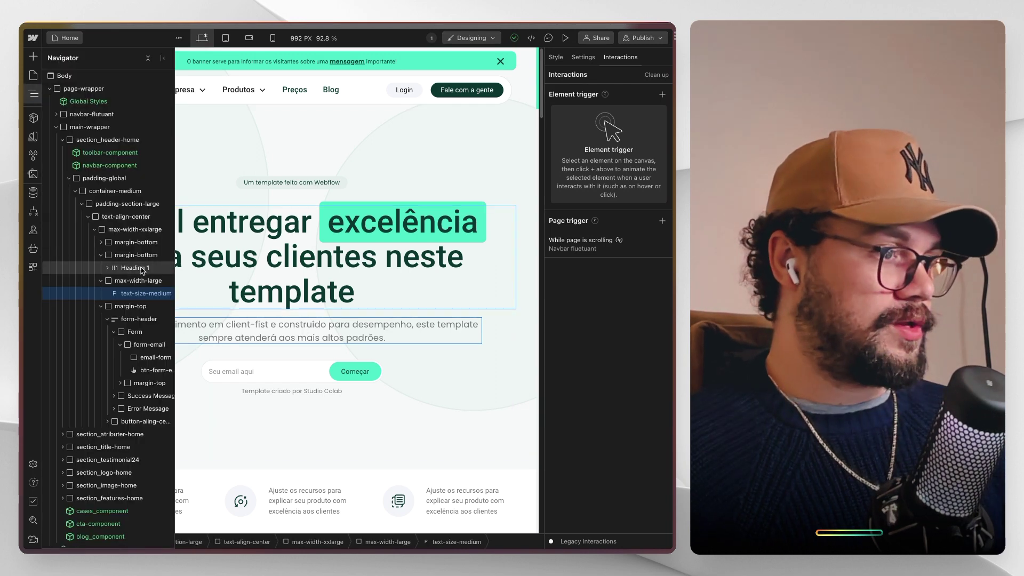
pyautogui.click(552, 60)
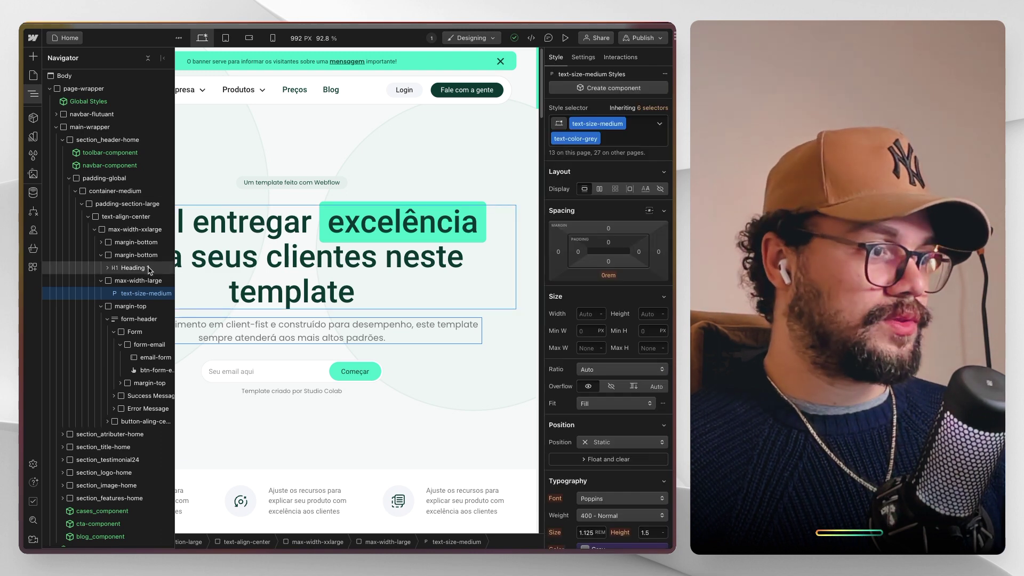
pyautogui.click(148, 282)
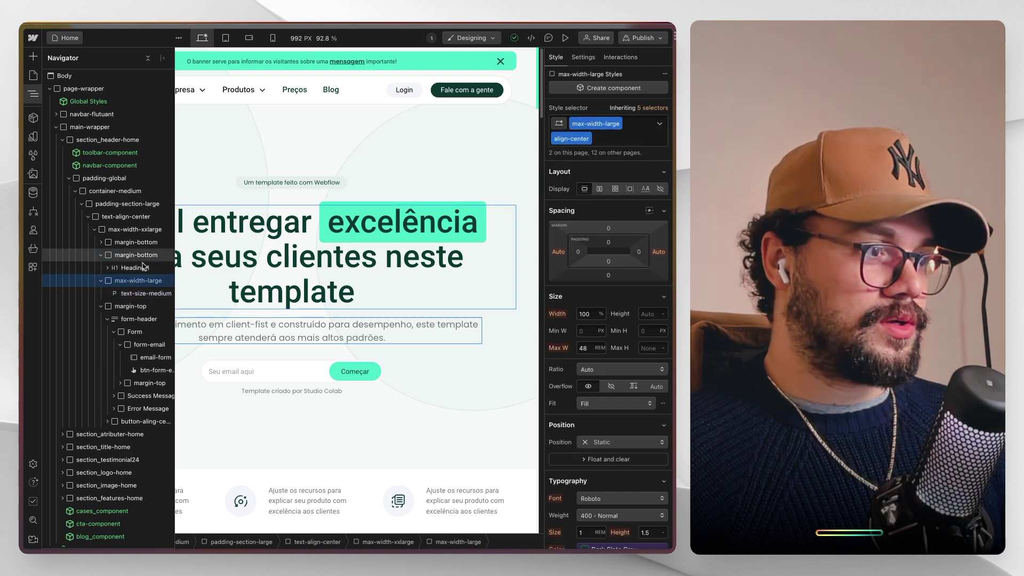
pyautogui.click(143, 268)
pyautogui.click(147, 254)
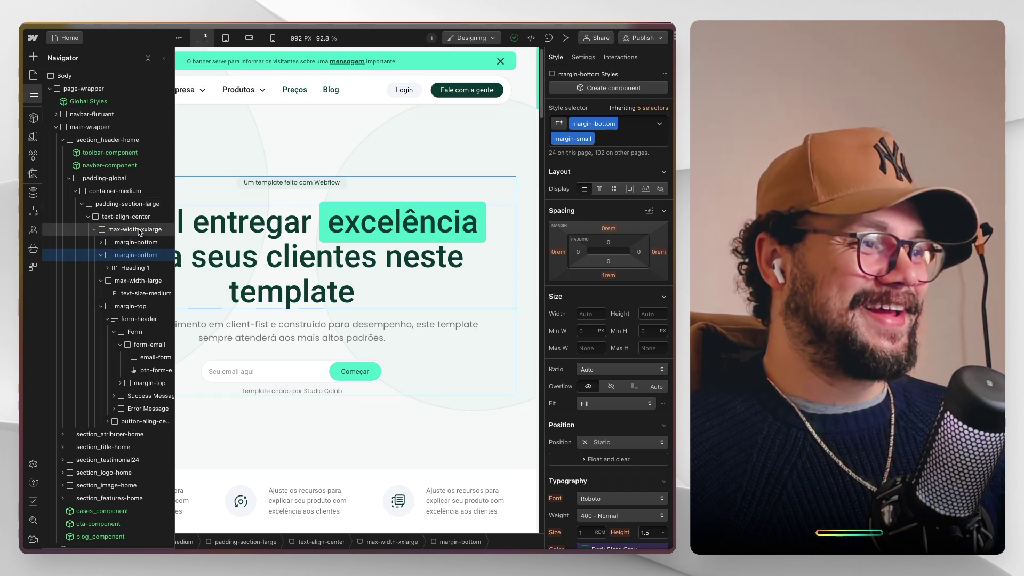
# - Select padding-section-large in the hero, view the interaction triggers, and briefly preview the Home page
pyautogui.click(274, 156)
pyautogui.click(620, 58)
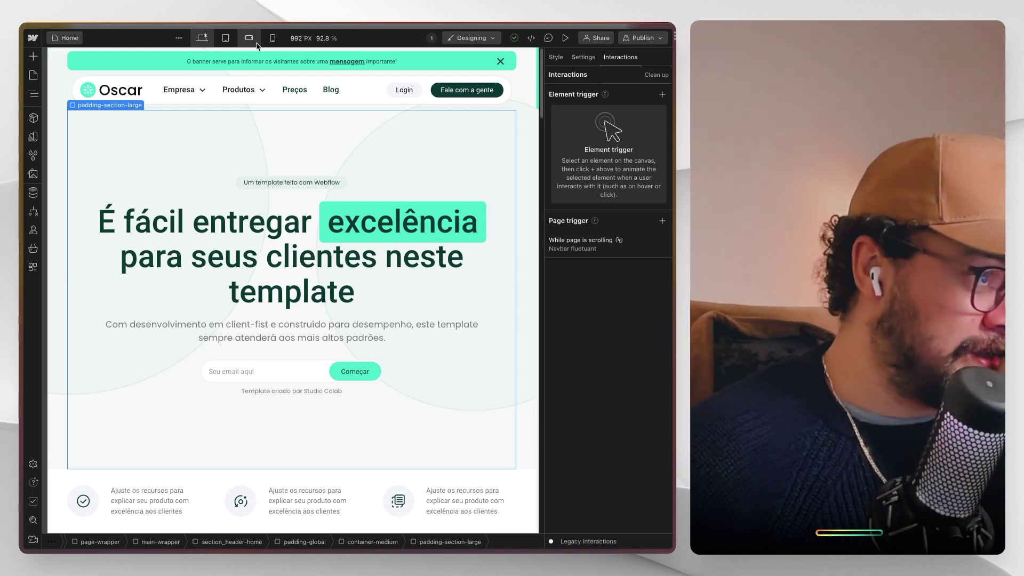
pyautogui.click(565, 38)
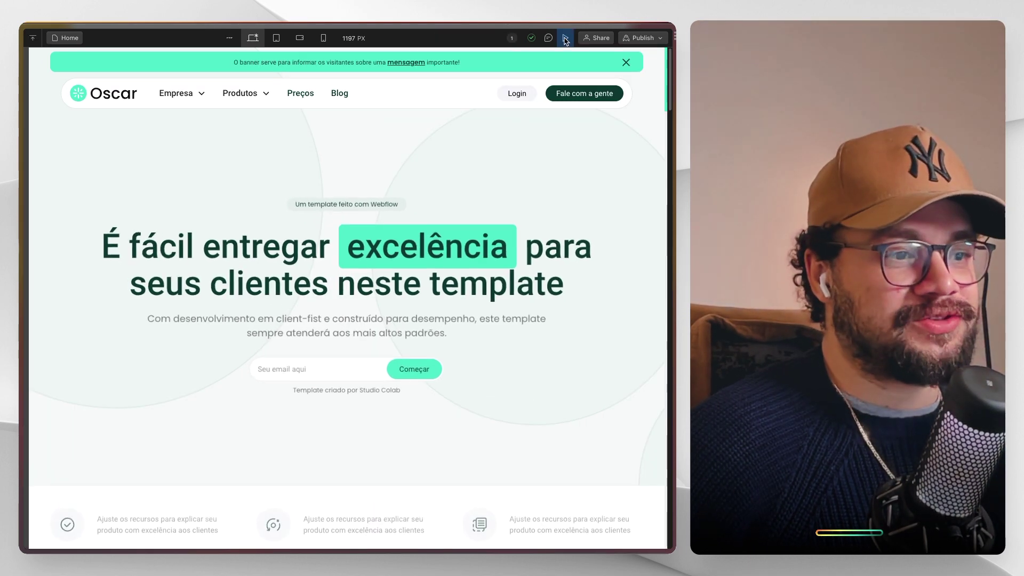
pyautogui.press('Escape')
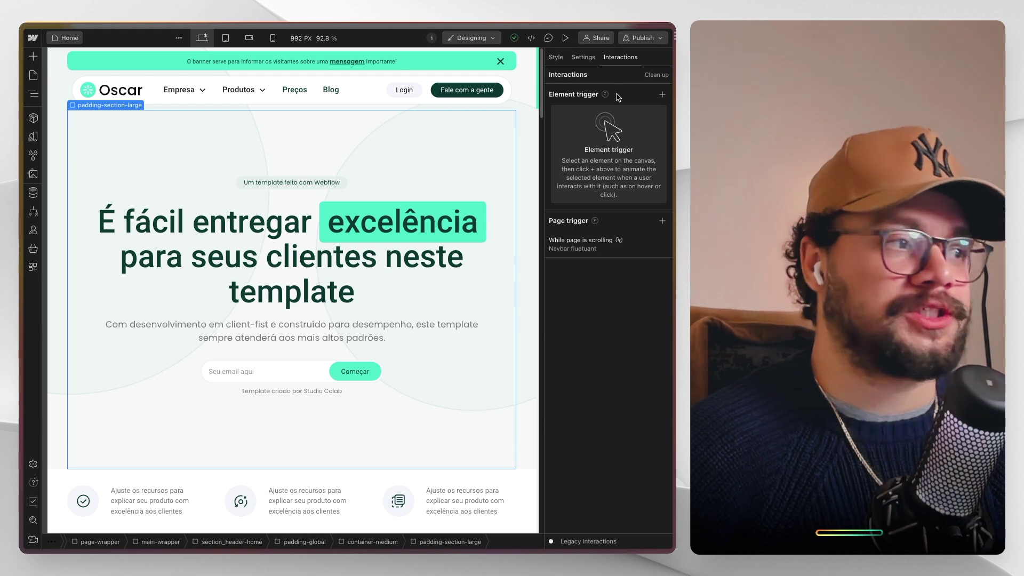
# - Browse the site's static, CMS collection and utility pages, collapsing the Single pages, Back Office and Product folders
pyautogui.click(33, 80)
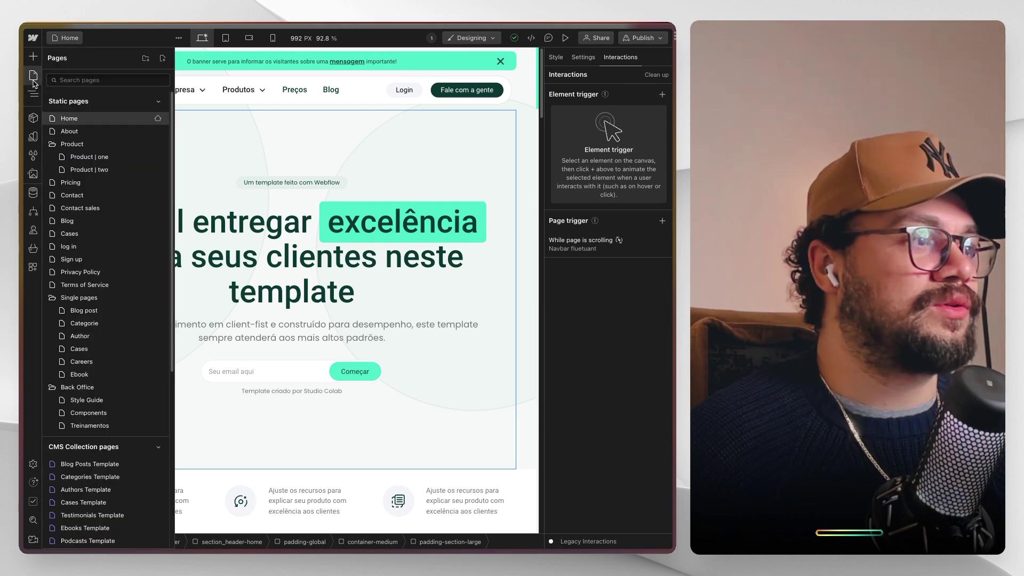
pyautogui.click(53, 145)
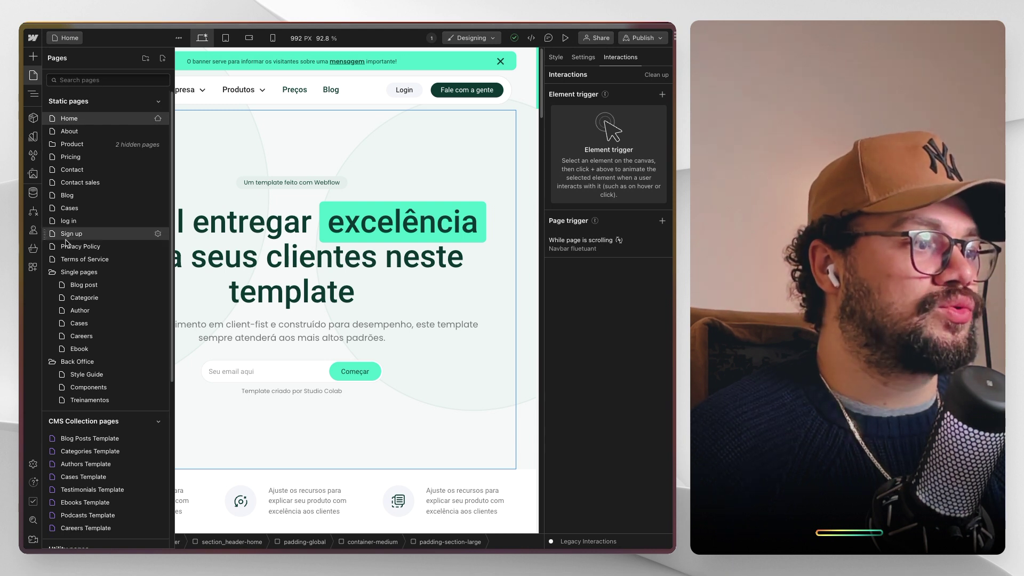
pyautogui.click(52, 145)
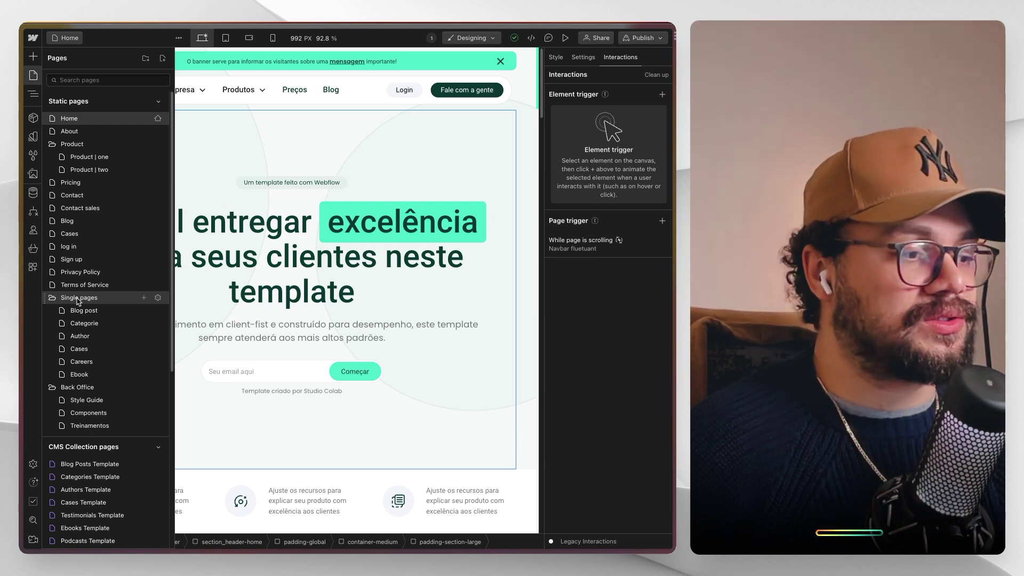
pyautogui.scroll(-5, 122, 406)
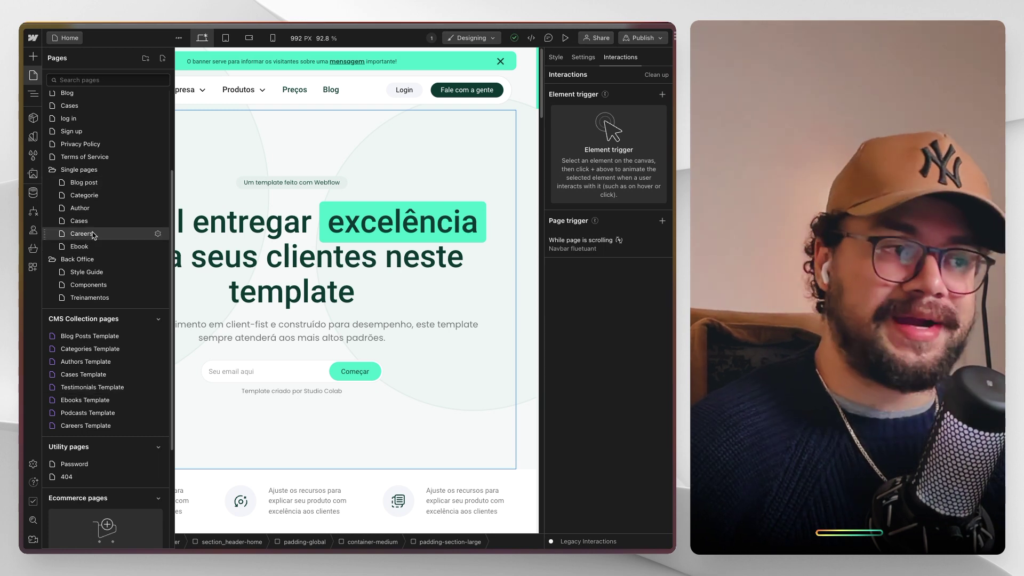
pyautogui.click(52, 170)
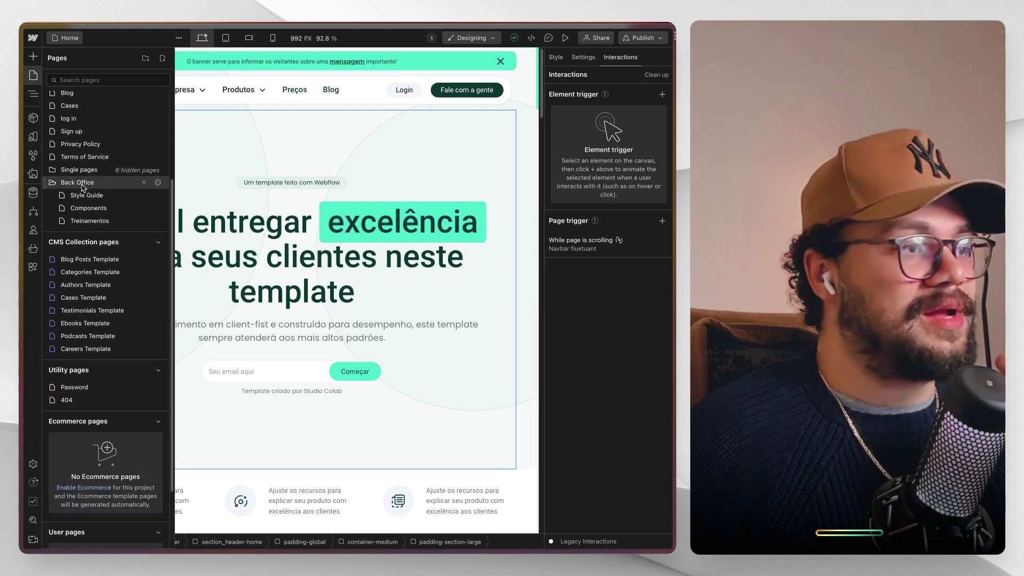
pyautogui.click(52, 182)
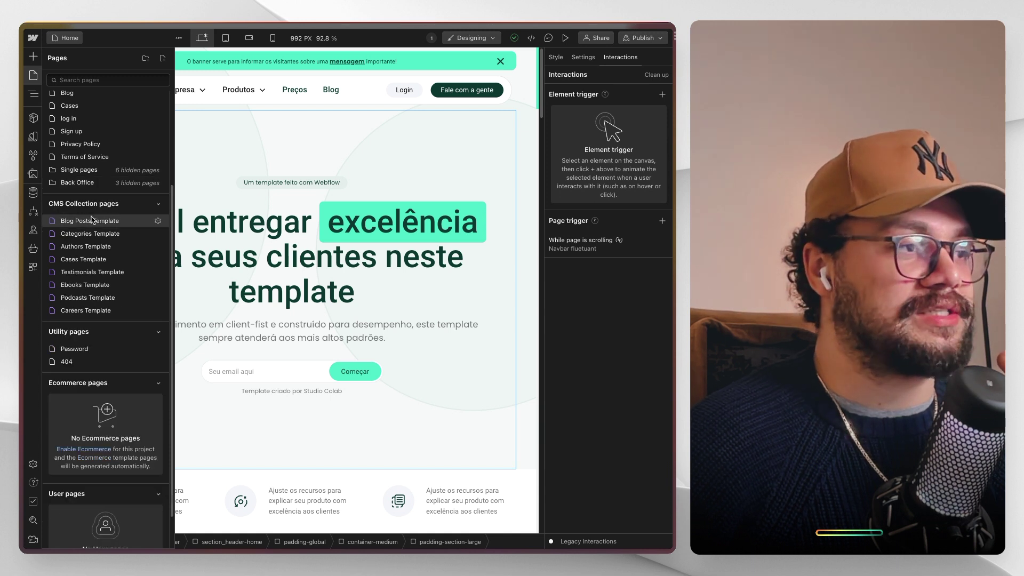
pyautogui.scroll(5, 92, 220)
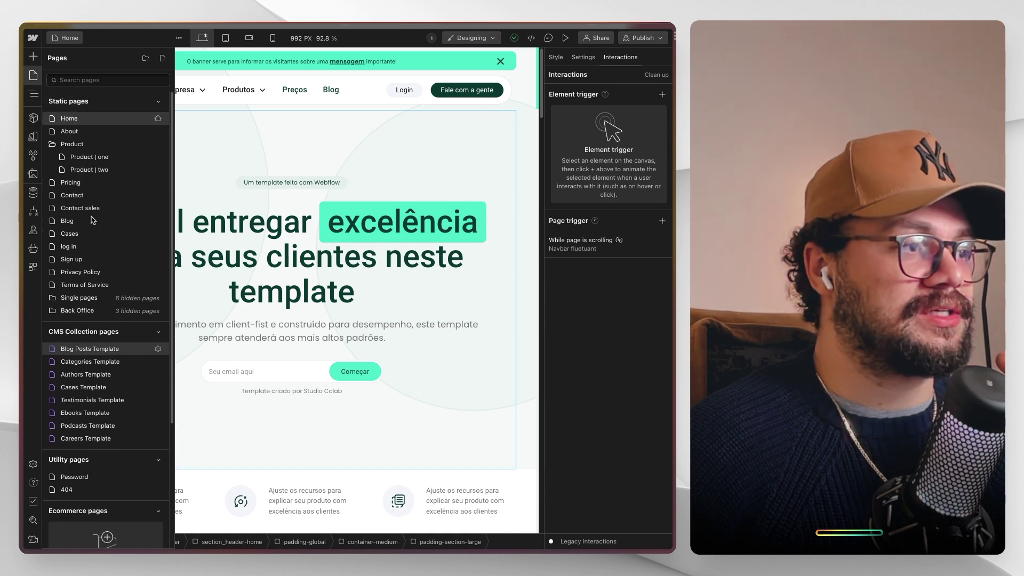
pyautogui.click(52, 144)
# - Collapse the Home page's entire element tree in the Navigator down to page-wrapper
pyautogui.click(33, 94)
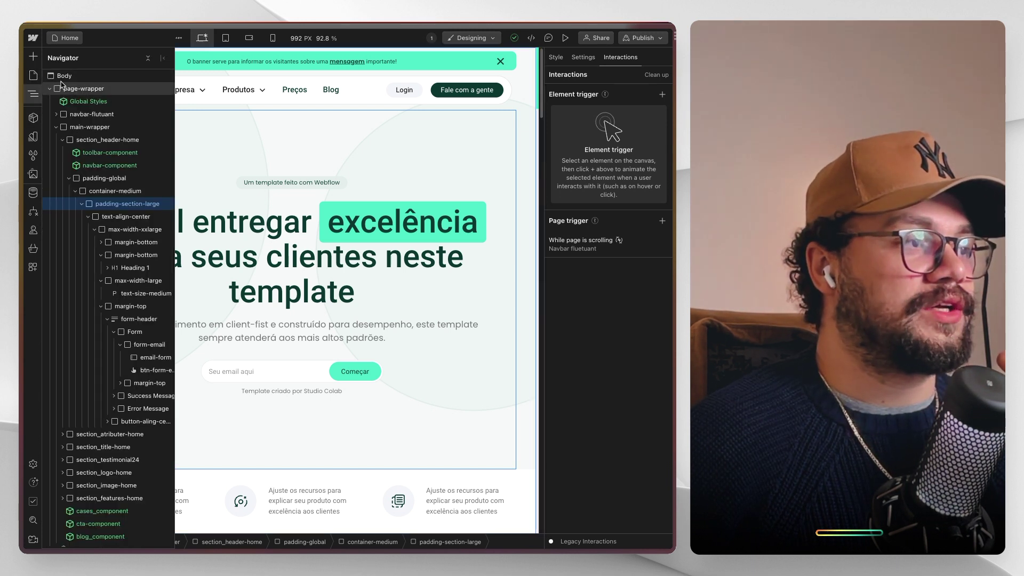
pyautogui.click(51, 89)
pyautogui.keyDown('alt'); pyautogui.click(51, 89); pyautogui.keyUp('alt')
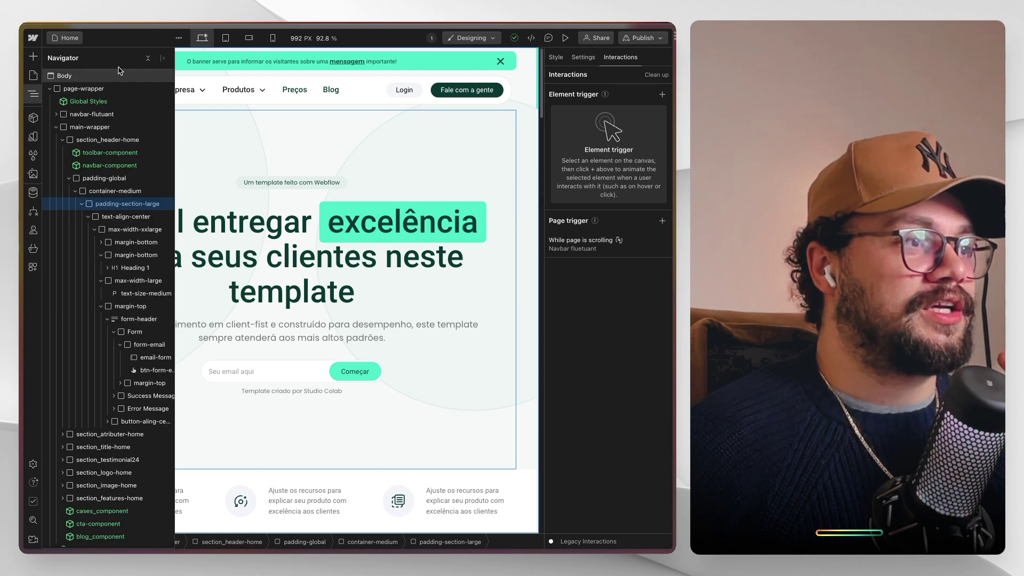
pyautogui.click(147, 58)
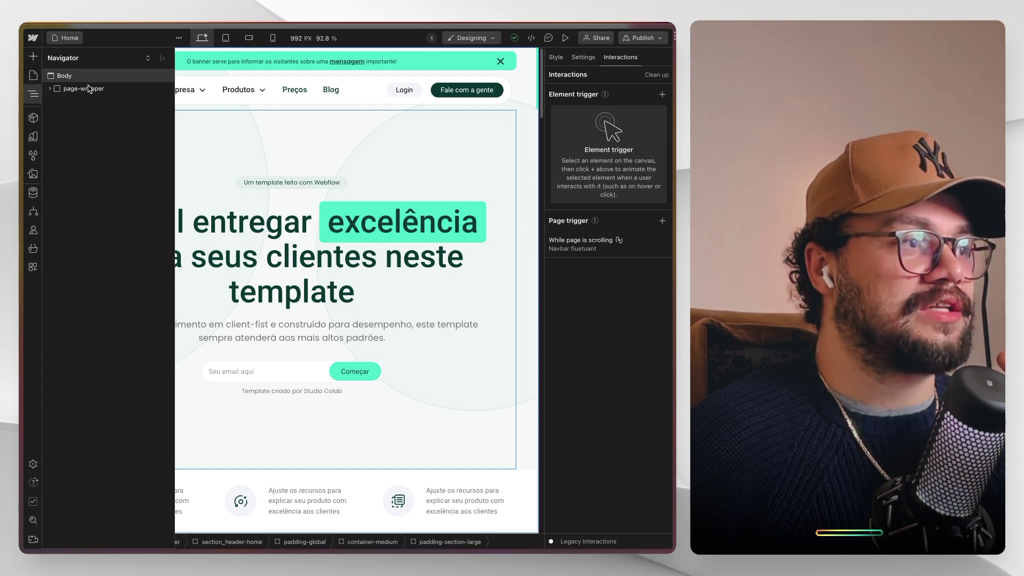
# - Expand page-wrapper and main-wrapper in the Navigator, and select the tag-header above the hero heading
pyautogui.click(50, 89)
pyautogui.click(56, 127)
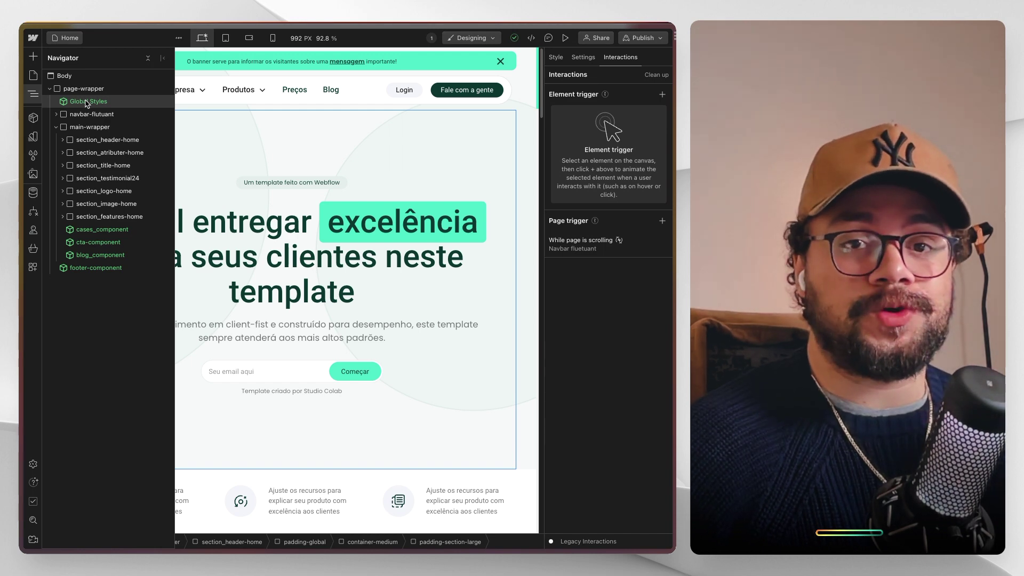
pyautogui.click(338, 185)
# - Select the cta-component instance on the Home page and view its full green integrations banner
pyautogui.scroll(-15, 338, 186)
pyautogui.scroll(-20, 338, 186)
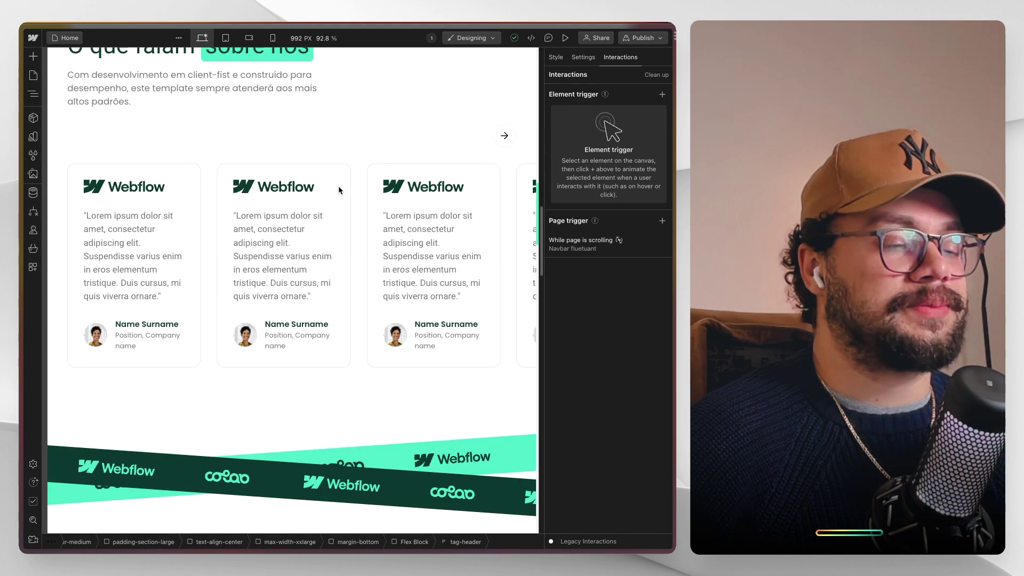
pyautogui.scroll(-13, 339, 191)
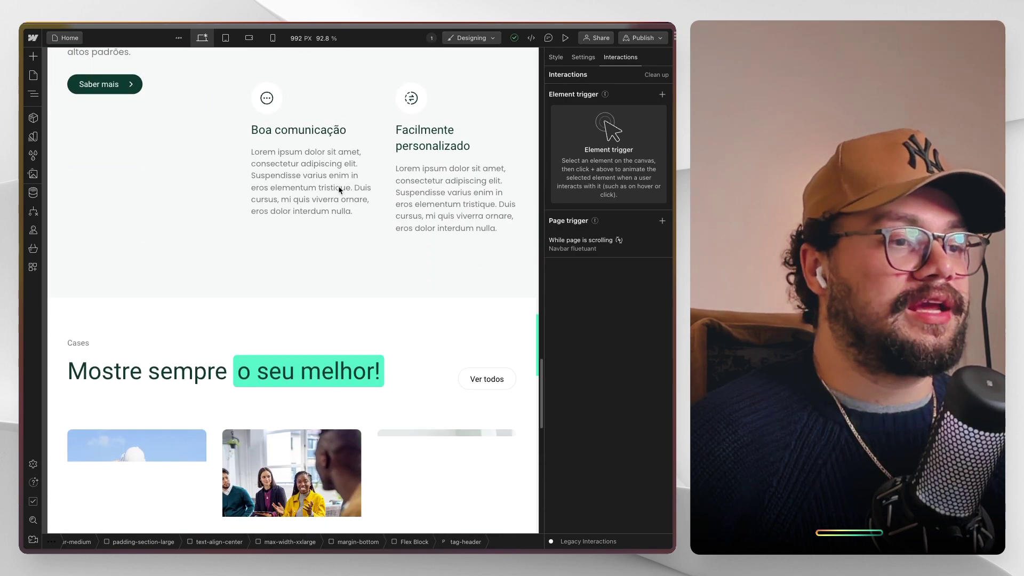
pyautogui.scroll(-2, 342, 176)
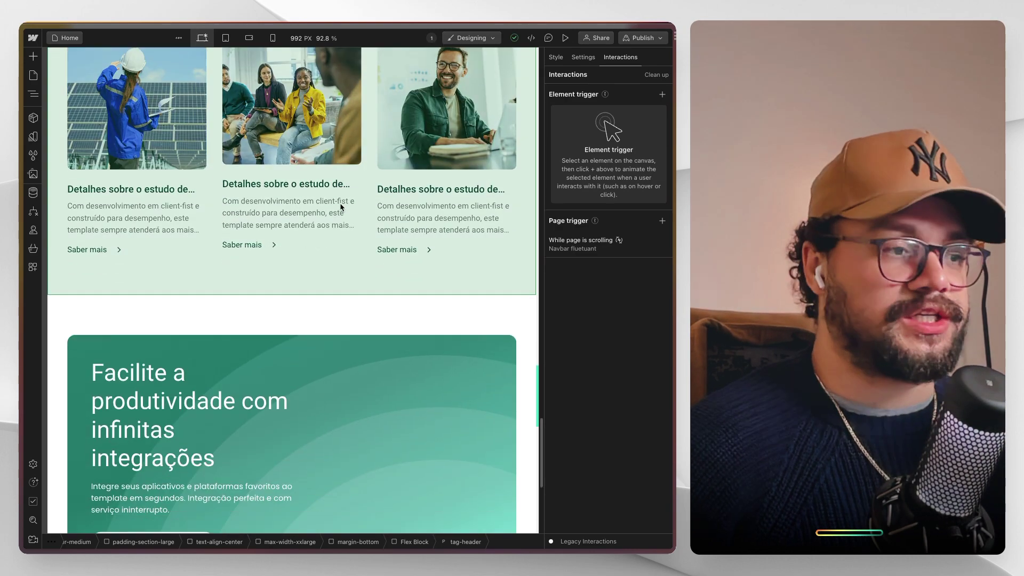
pyautogui.click(346, 342)
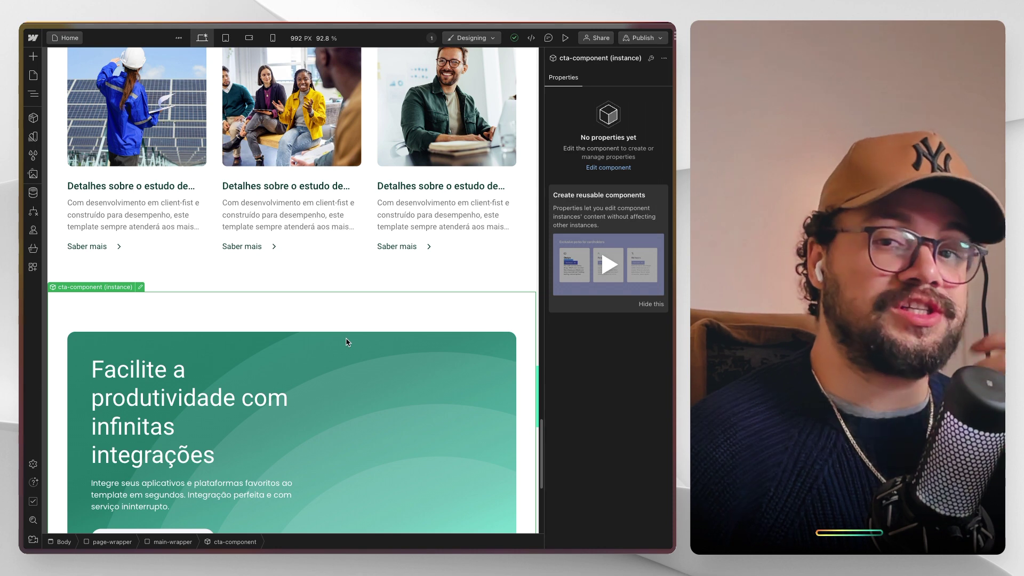
pyautogui.scroll(-5, 346, 342)
pyautogui.scroll(-1, 379, 286)
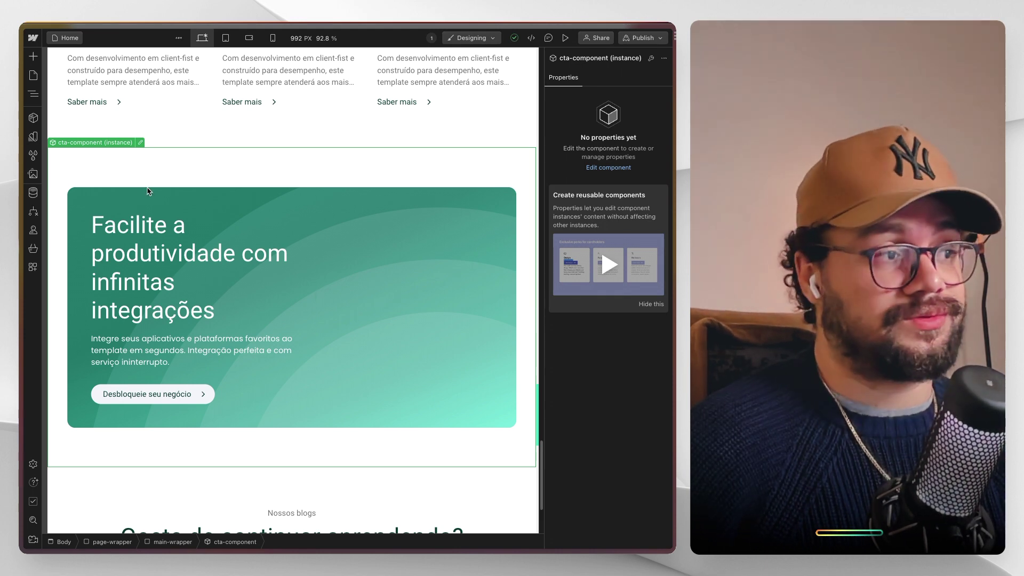
# - View the site's list of reusable components and its variables, then close the variables
pyautogui.click(33, 118)
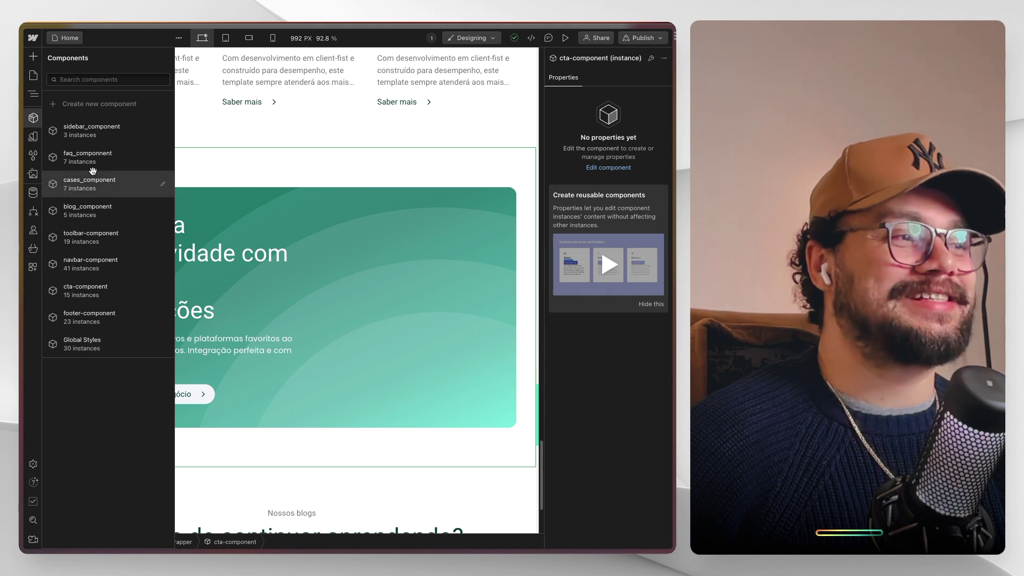
pyautogui.click(33, 137)
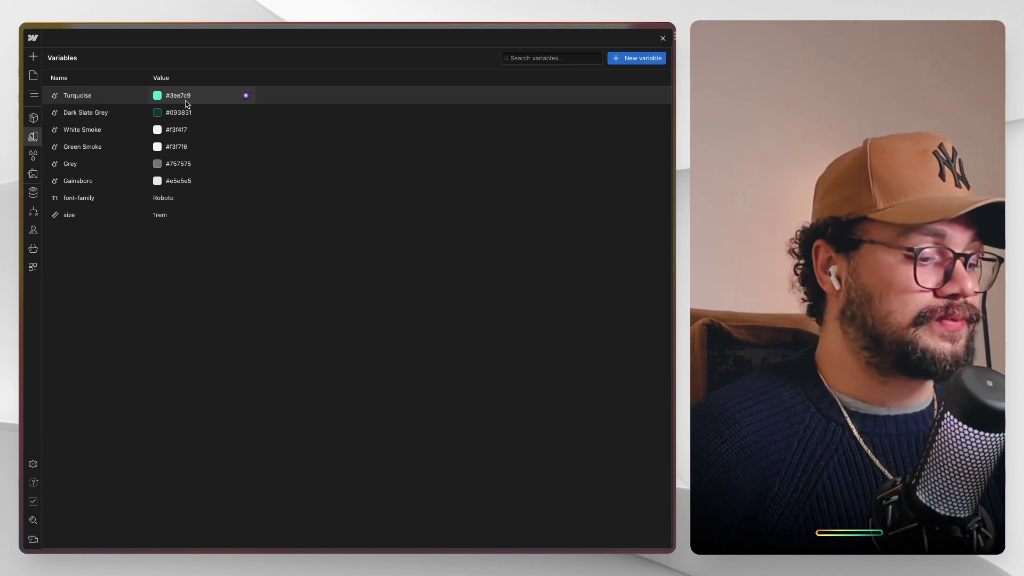
pyautogui.click(663, 40)
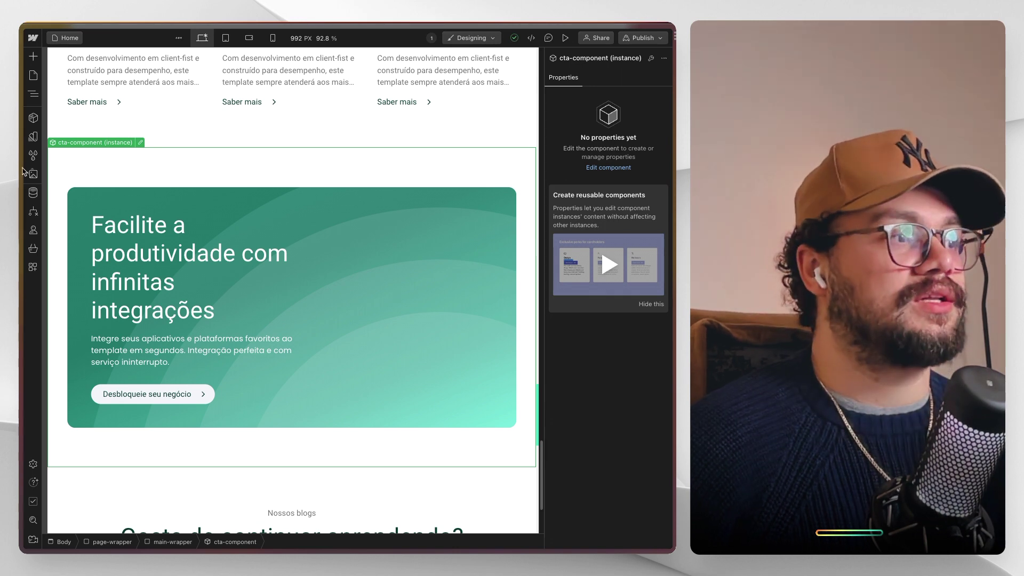
# - Show all of the site's assets in the expanded assets view
pyautogui.click(32, 174)
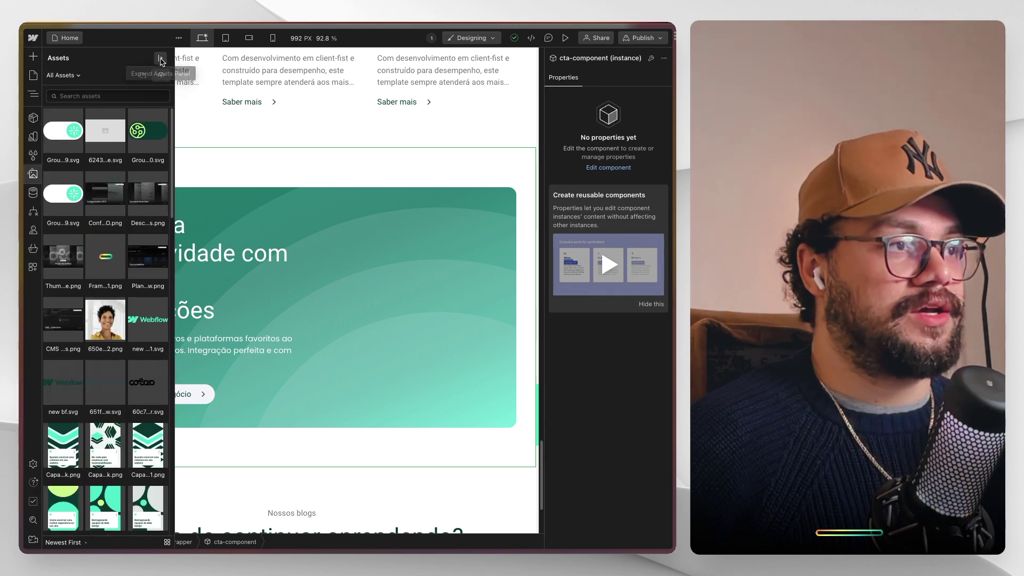
pyautogui.click(167, 76)
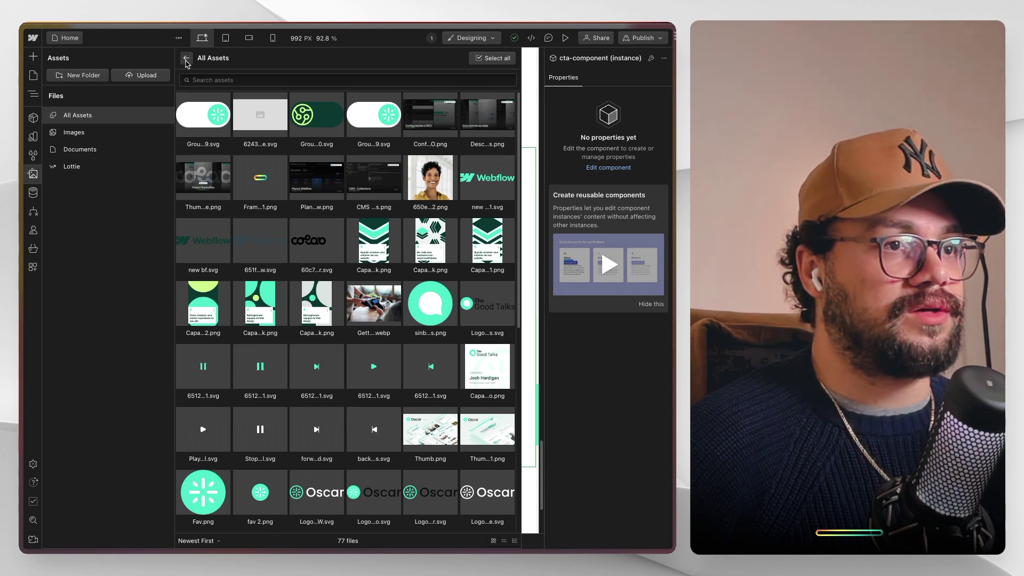
pyautogui.click(186, 60)
pyautogui.click(166, 75)
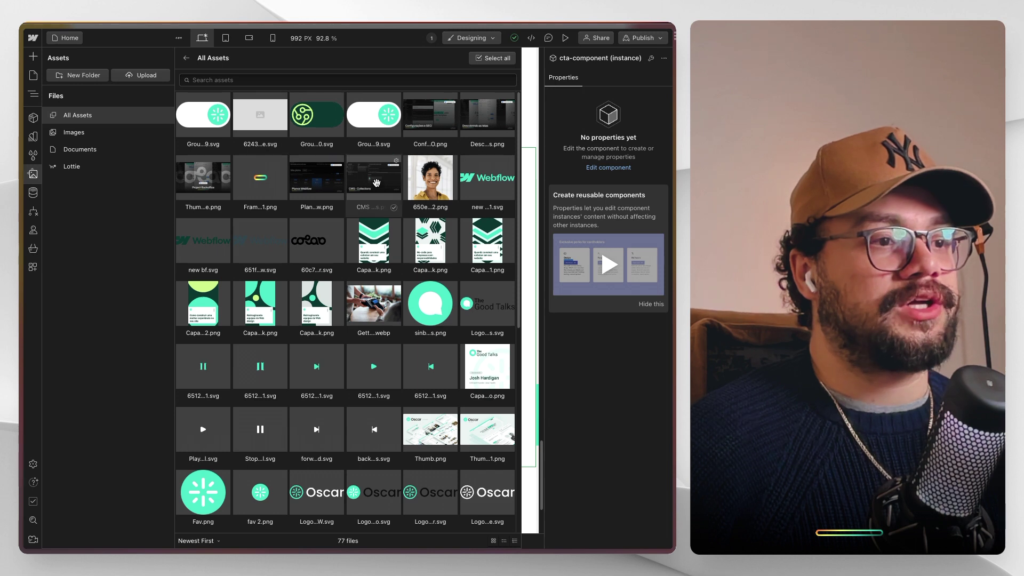
# - Inspect the asset details and descriptive alt text field of Capa Ebook.png, and close them without entering text
pyautogui.click(452, 163)
pyautogui.click(399, 163)
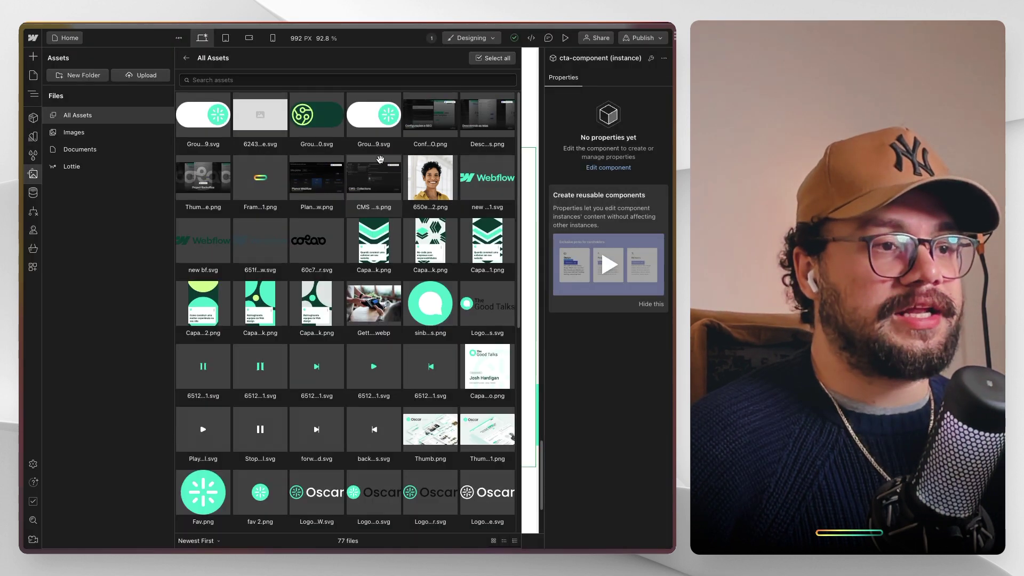
pyautogui.click(397, 225)
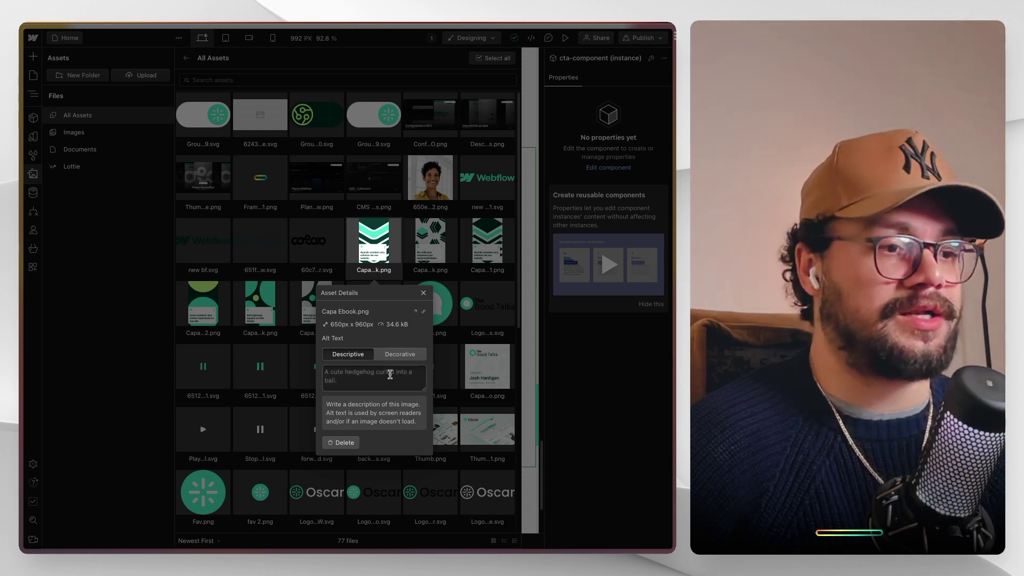
pyautogui.click(368, 377)
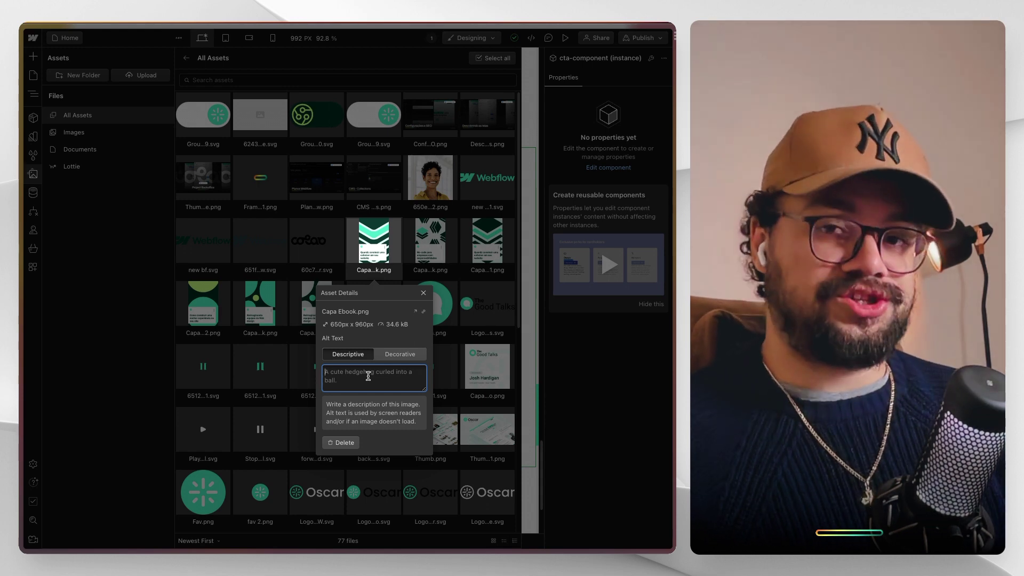
pyautogui.press('Escape')
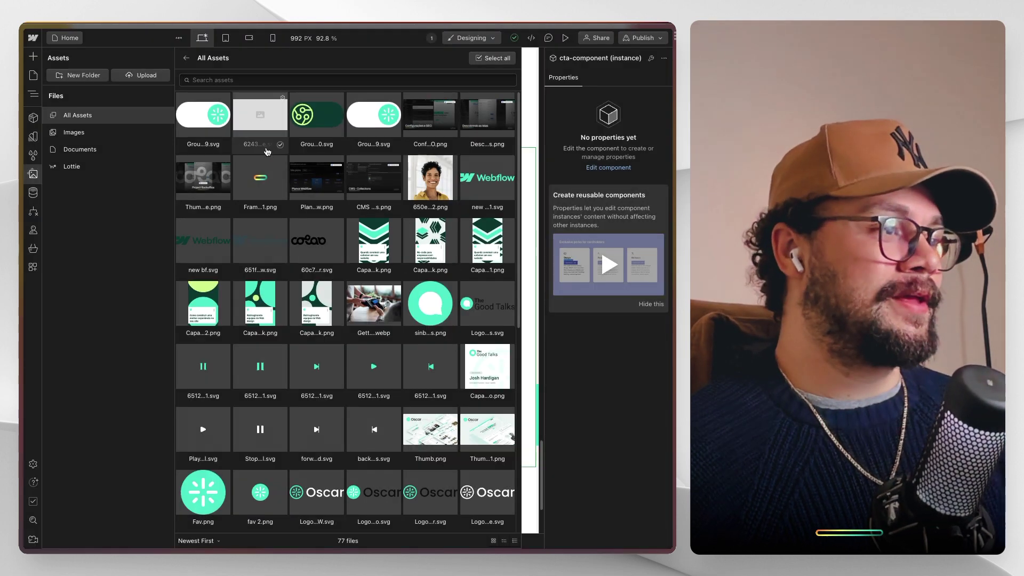
# - Look through the CMS collections, assets and Logic flows, and try to open the Users feature
pyautogui.click(32, 192)
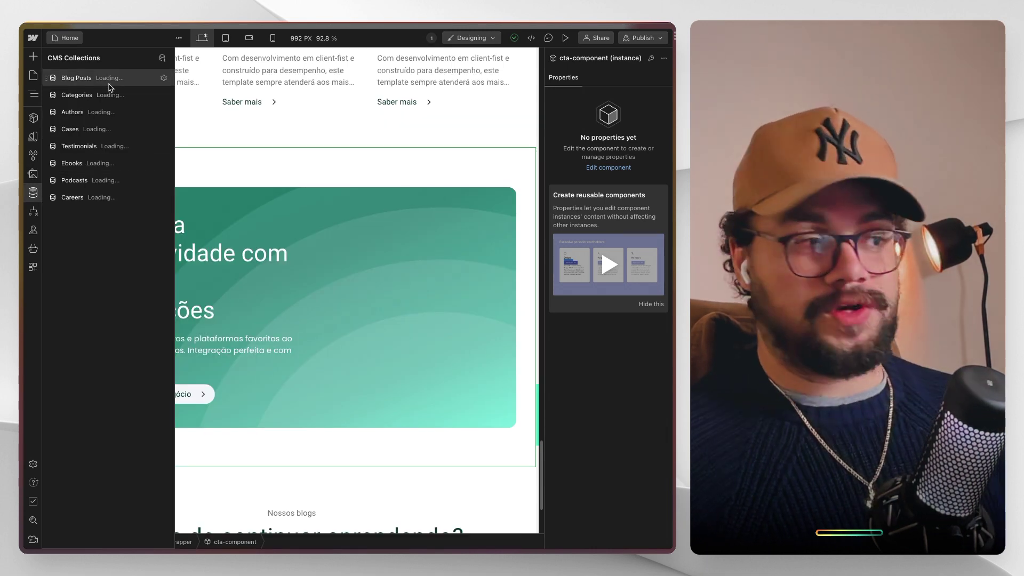
pyautogui.click(34, 174)
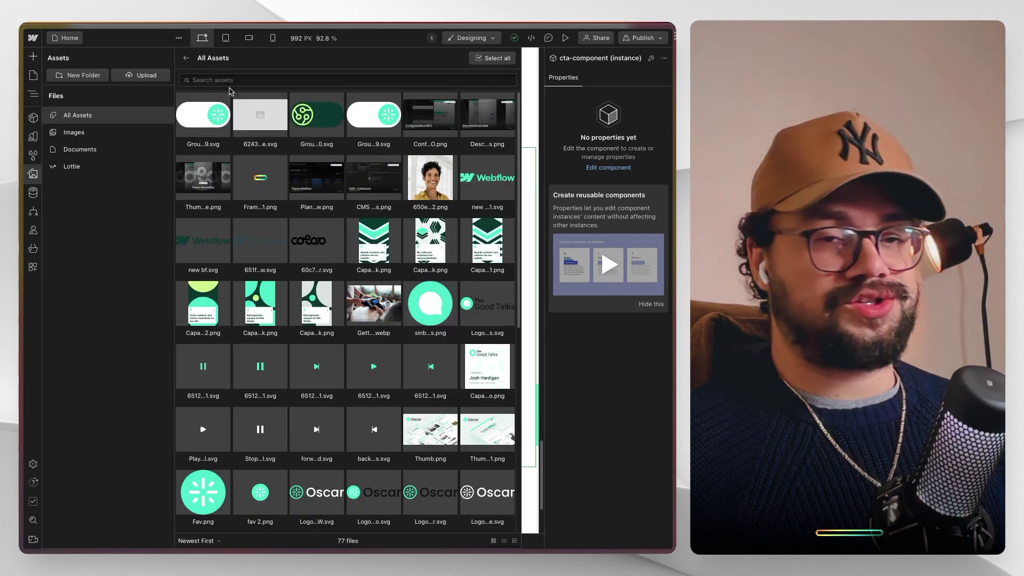
pyautogui.click(34, 213)
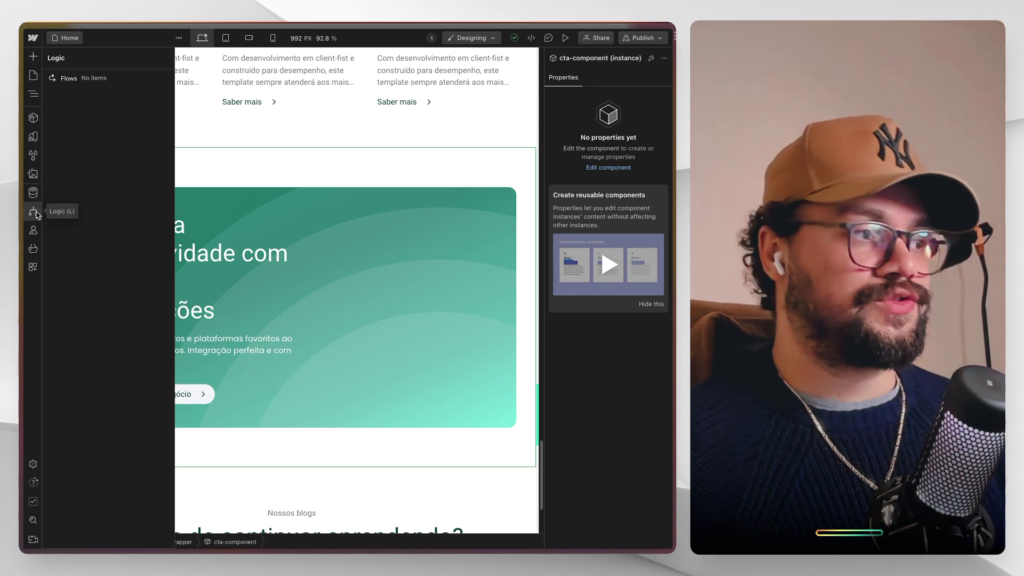
pyautogui.click(34, 231)
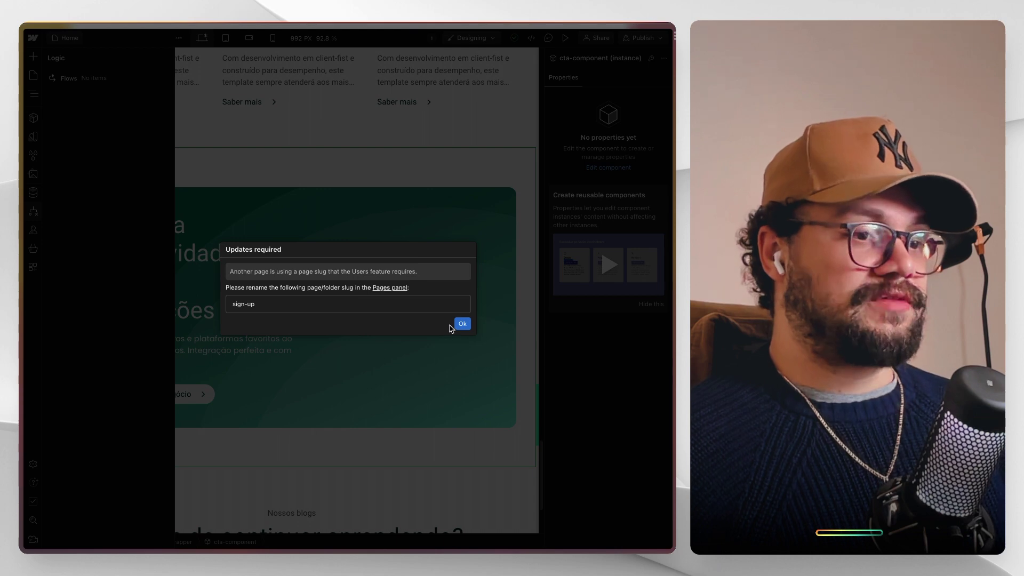
pyautogui.click(462, 324)
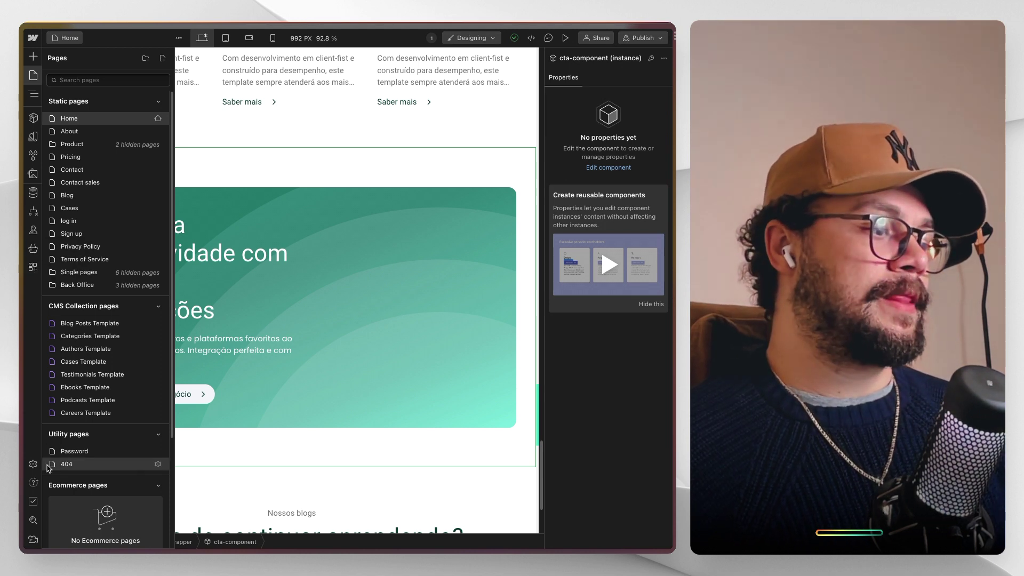
# - View the Designer's Settings and Help options and the page's audits, then close the audits
pyautogui.click(33, 464)
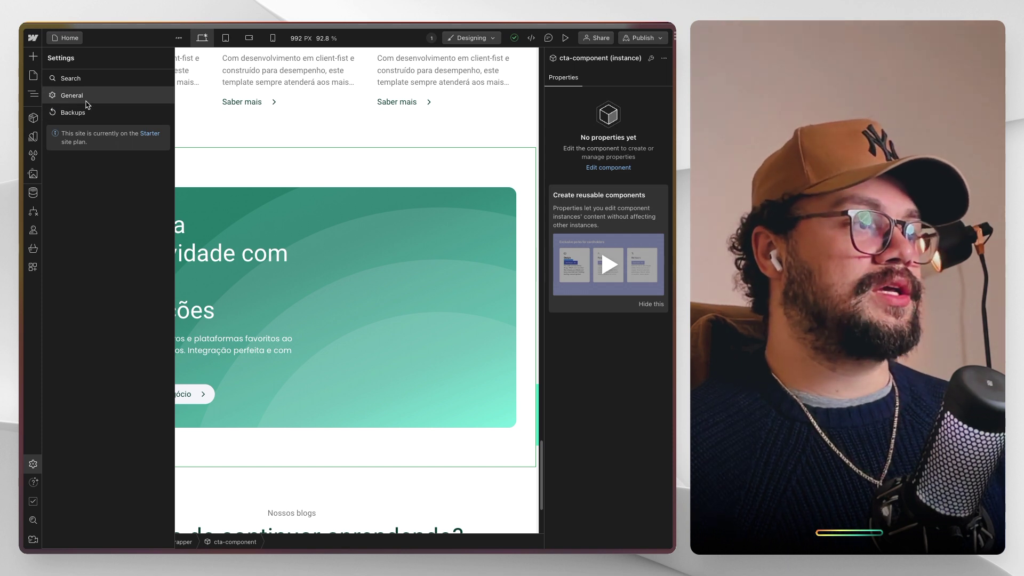
pyautogui.click(33, 482)
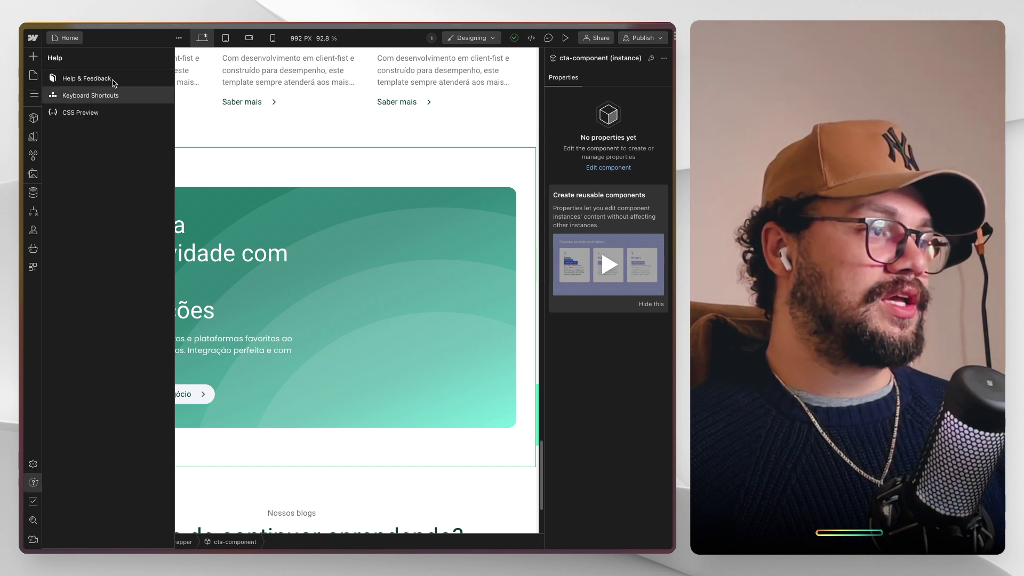
pyautogui.click(33, 504)
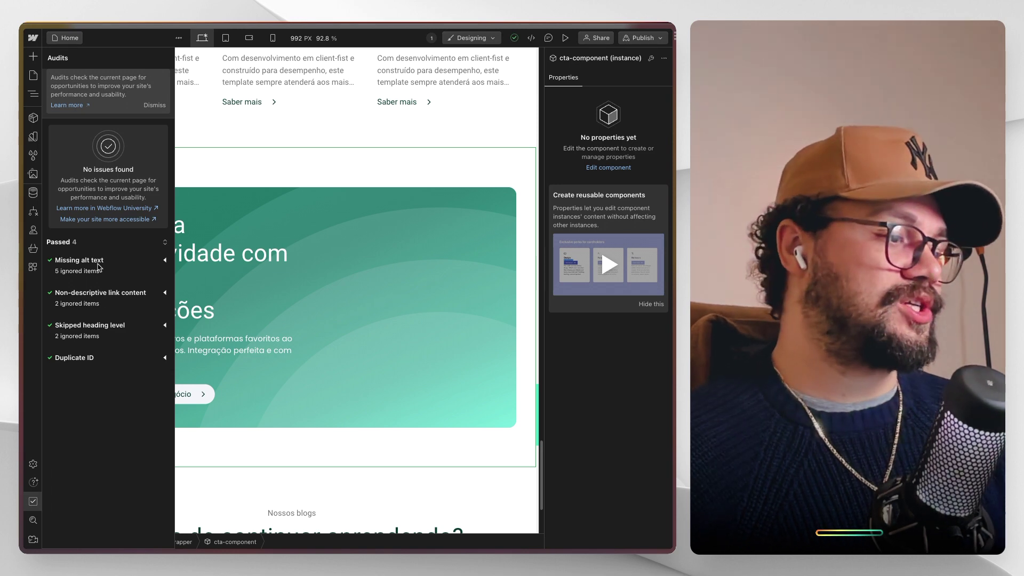
pyautogui.click(33, 502)
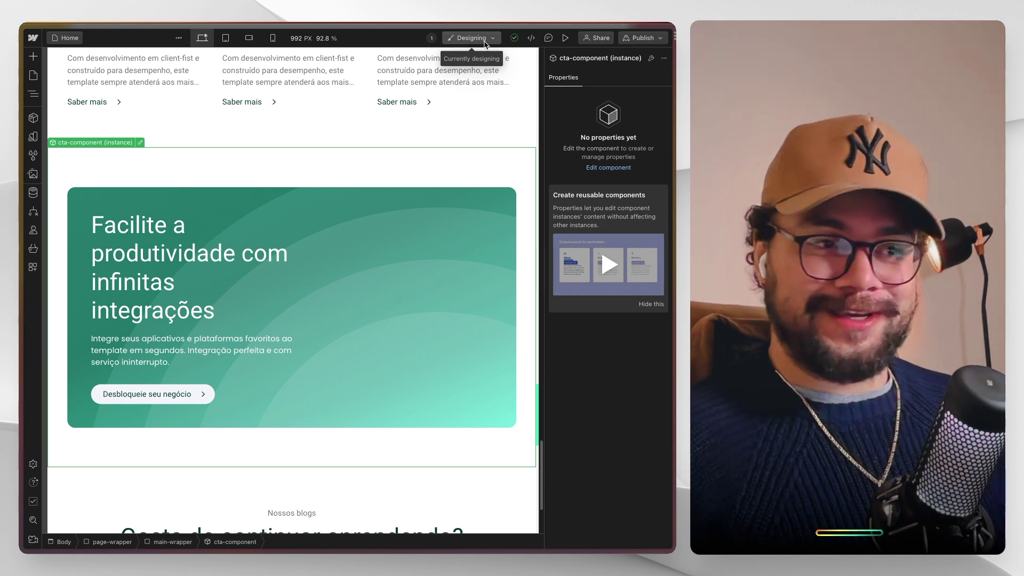
# - Switch from Designing to Editing mode and enlarge the desktop canvas width
pyautogui.click(486, 39)
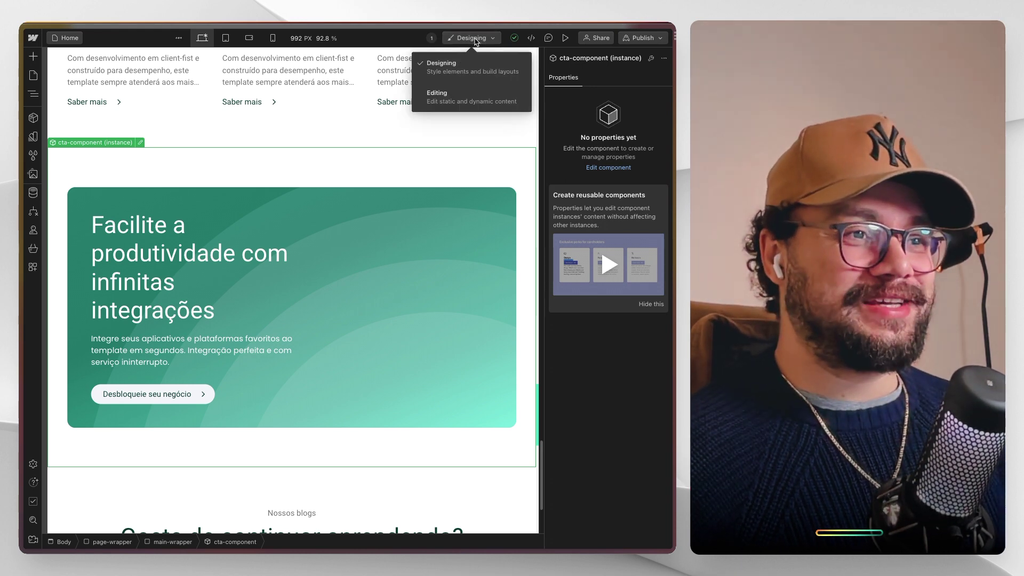
pyautogui.click(457, 95)
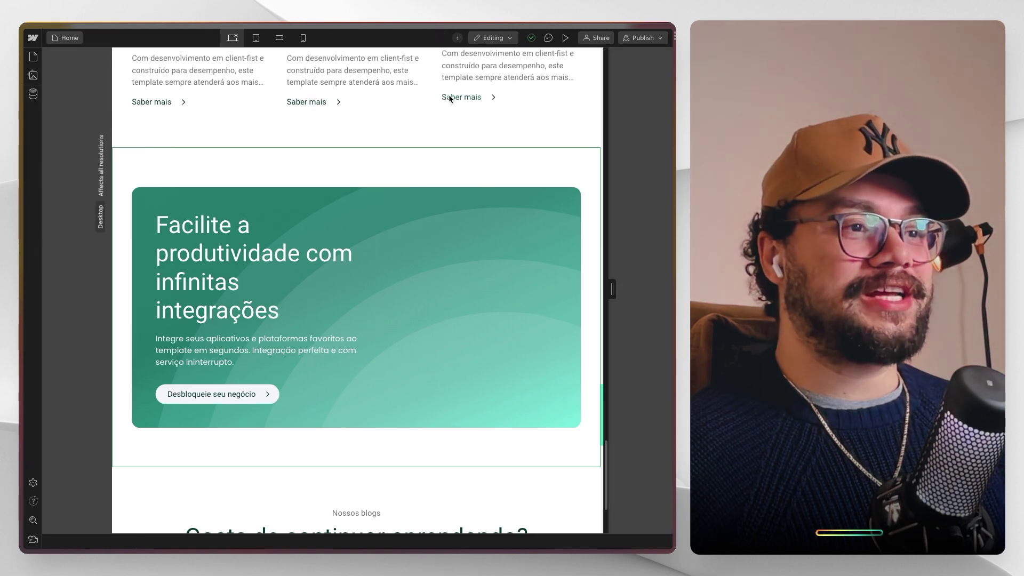
pyautogui.moveTo(612, 290)
pyautogui.mouseDown()
pyautogui.moveTo(631, 286)
pyautogui.moveTo(616, 287)
pyautogui.mouseUp()
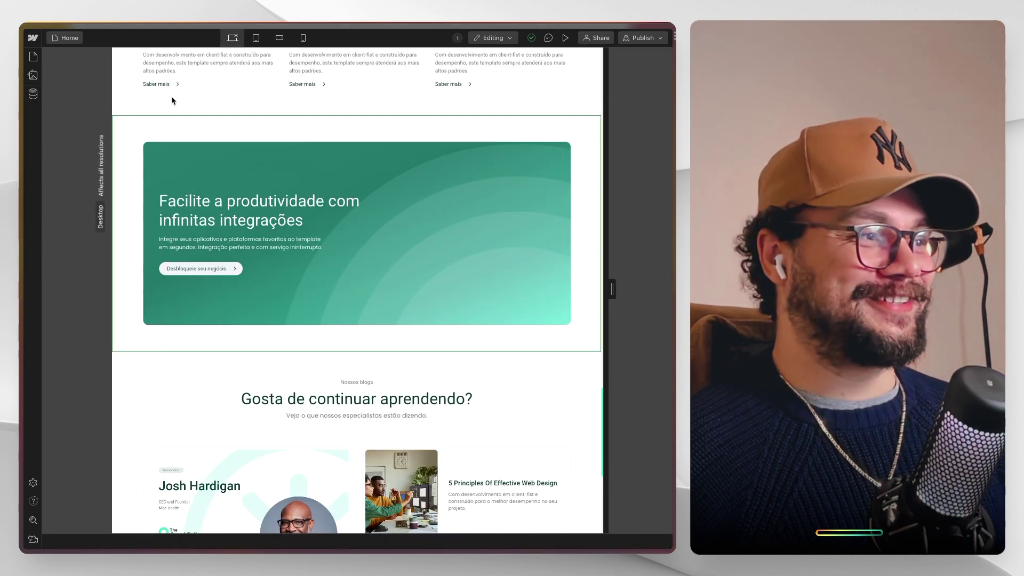
# - View the Home page's settings from the page list in Editing mode, and close them
pyautogui.click(34, 60)
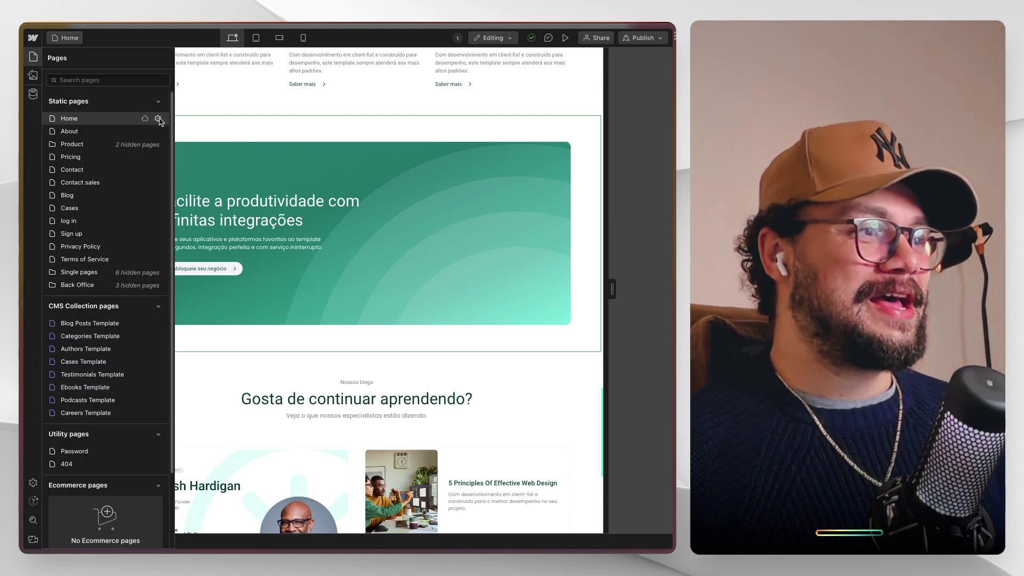
pyautogui.click(159, 118)
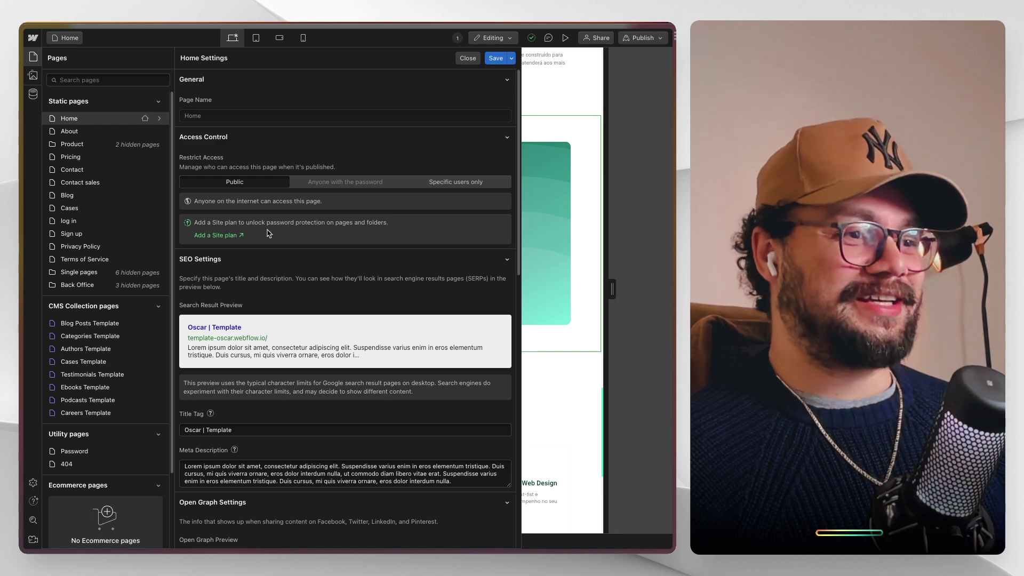
pyautogui.click(537, 140)
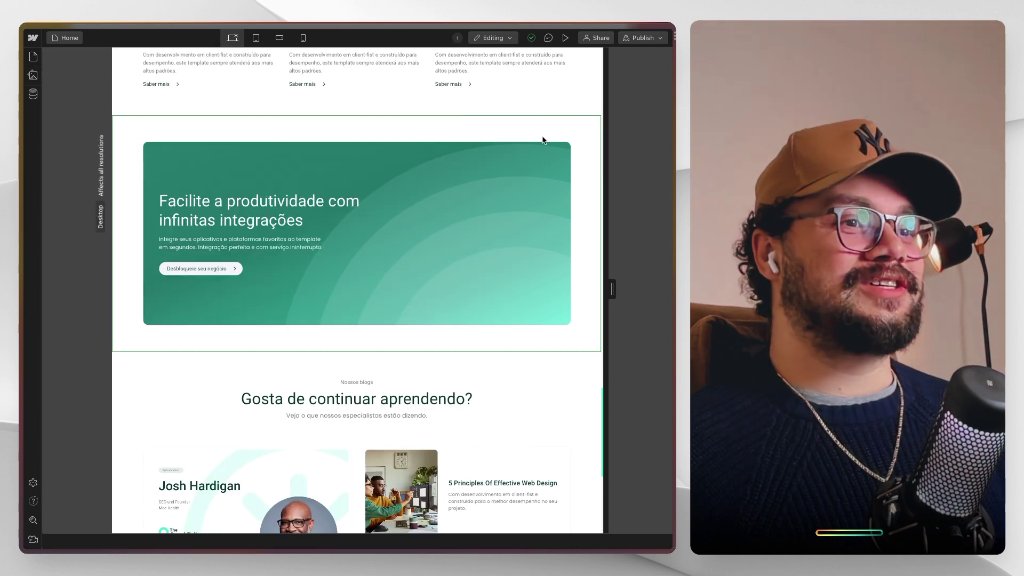
# - Narrow the desktop canvas width for the Home page
pyautogui.scroll(5, 361, 171)
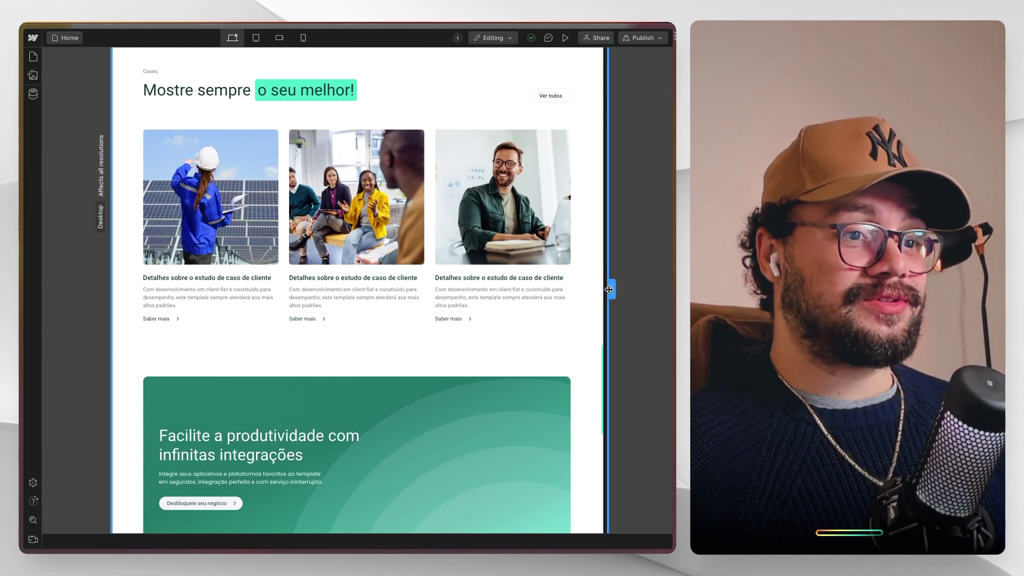
pyautogui.moveTo(612, 289); pyautogui.dragTo(558, 279)
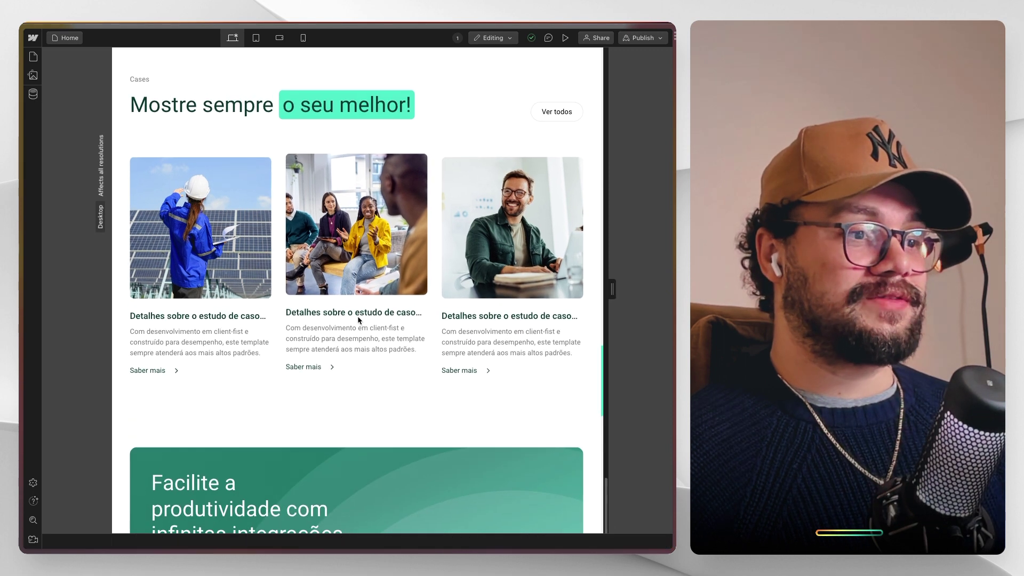
# - Open the "Boa comunicação" heading for text editing, select its text to view the formatting options, and leave it unchanged
pyautogui.scroll(1, 360, 289)
pyautogui.scroll(7, 361, 290)
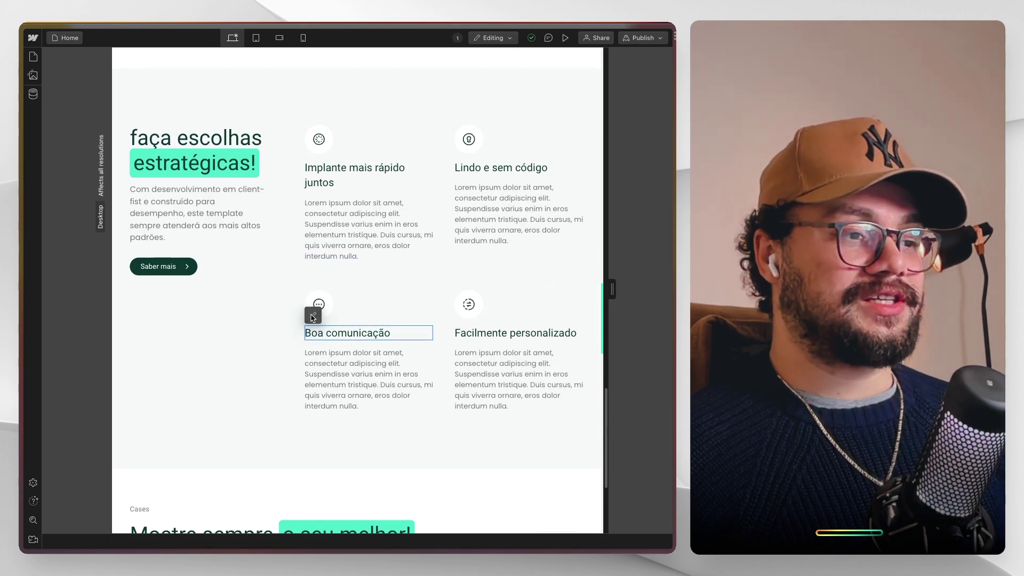
pyautogui.click(313, 317)
pyautogui.hotkey('shift', 'Left')
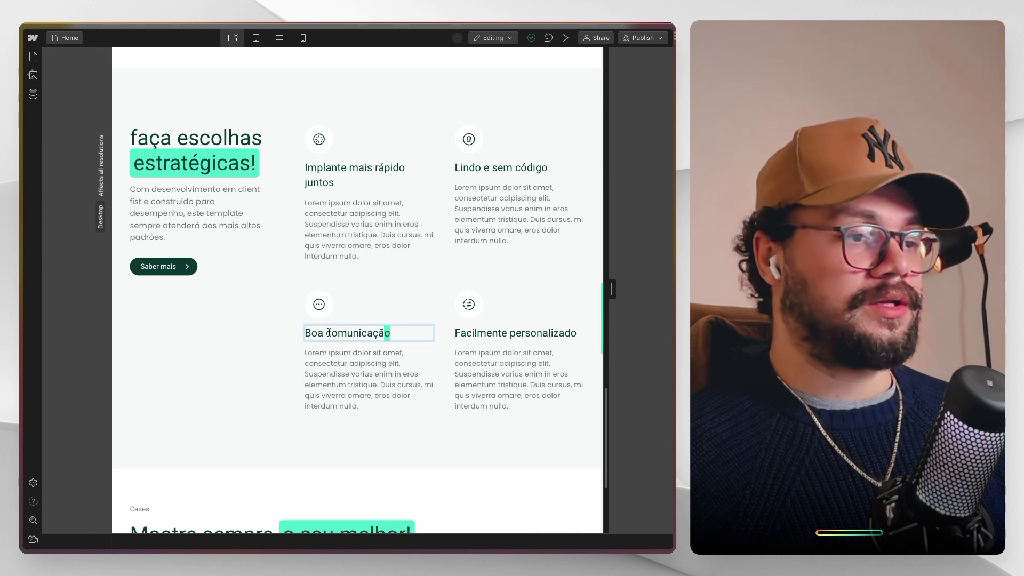
pyautogui.moveTo(329, 333); pyautogui.dragTo(313, 331)
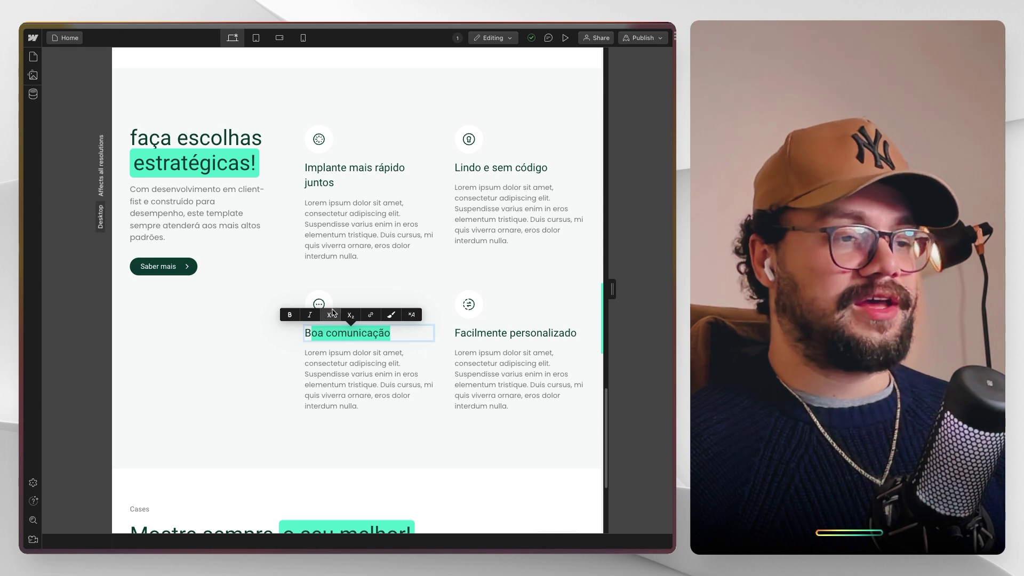
pyautogui.click(351, 224)
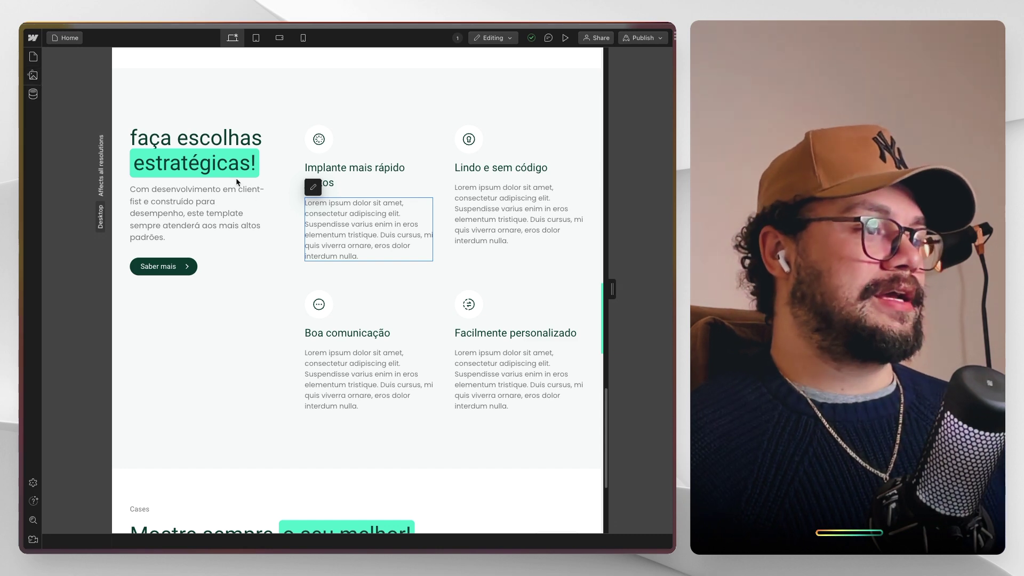
# - View the Image Settings of the portrait in the "Liberdade creativa" section, and close them
pyautogui.scroll(4, 267, 200)
pyautogui.scroll(5, 337, 187)
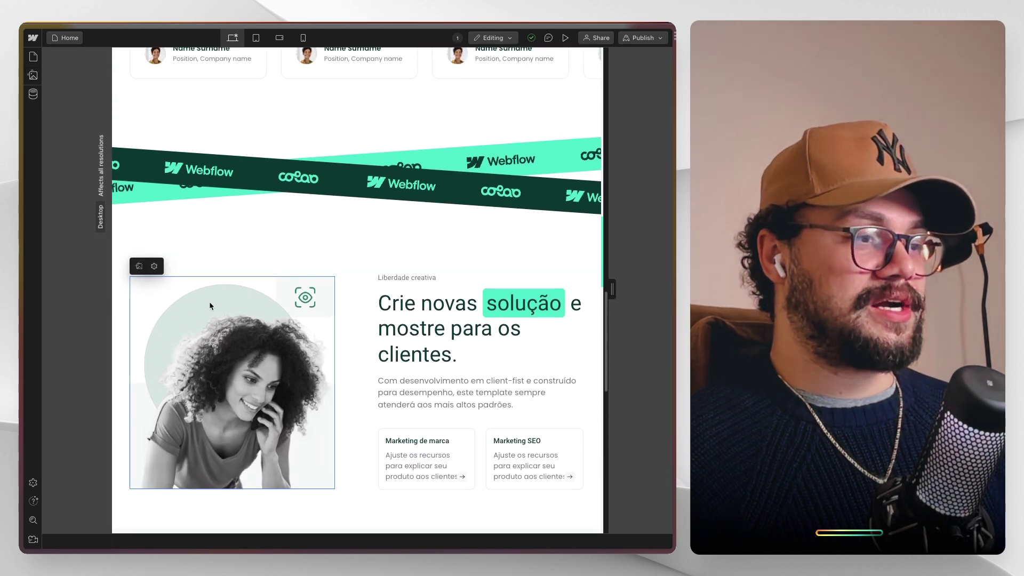
pyautogui.click(154, 266)
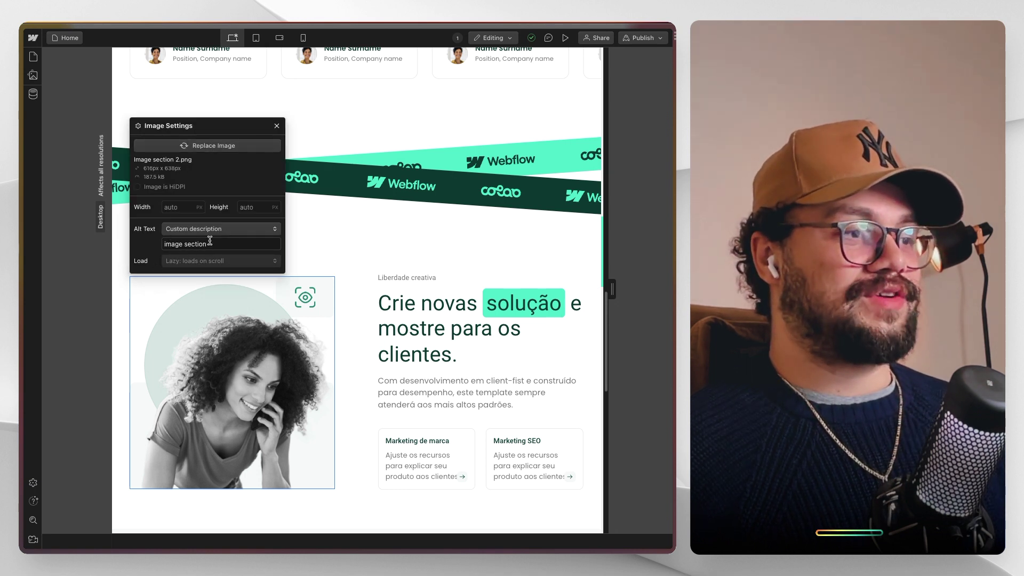
pyautogui.press('Escape')
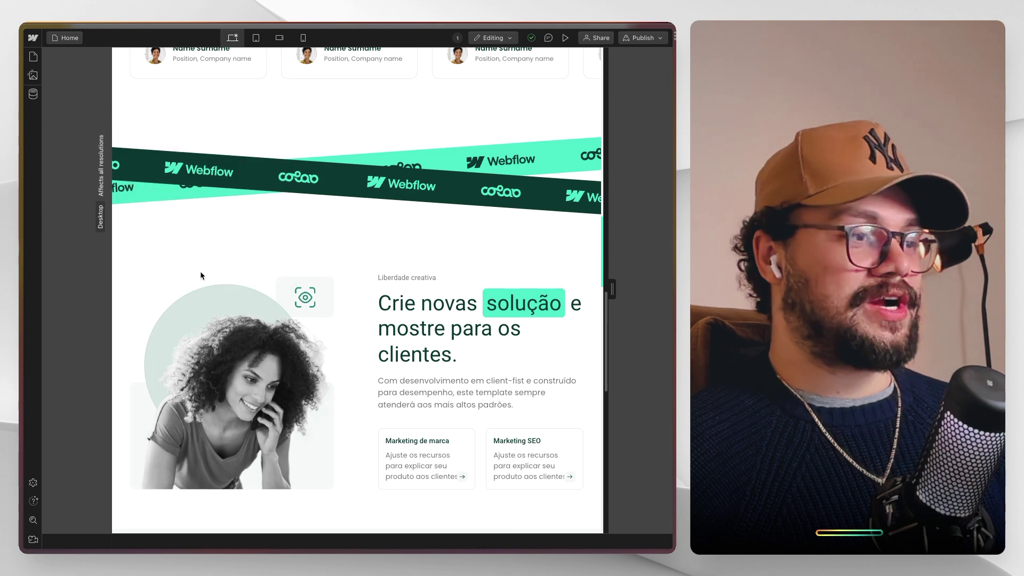
# - View the image assets available for replacing the "Liberdade creativa" portrait, and collapse the expanded asset list without choosing one
pyautogui.click(140, 267)
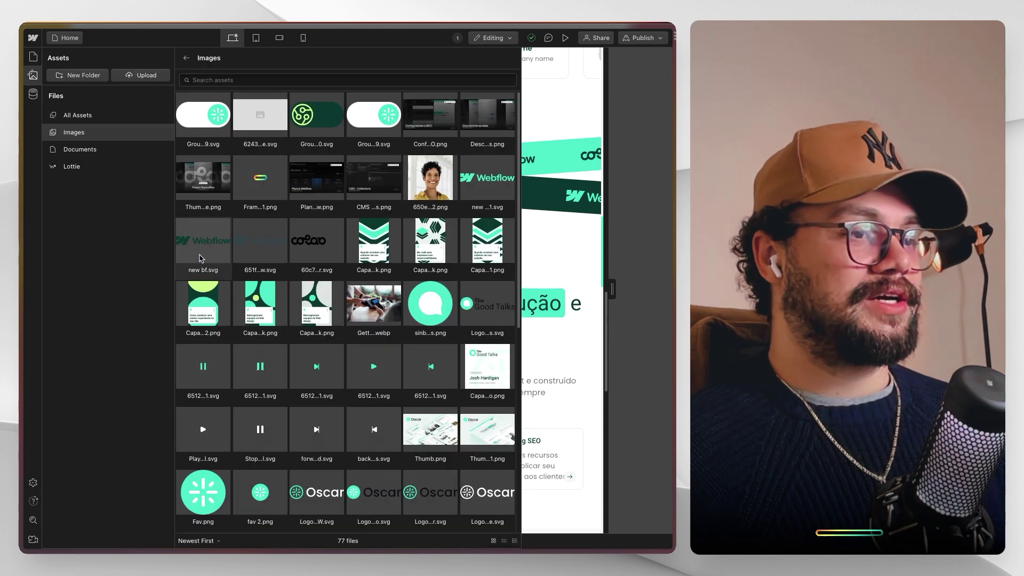
pyautogui.click(187, 58)
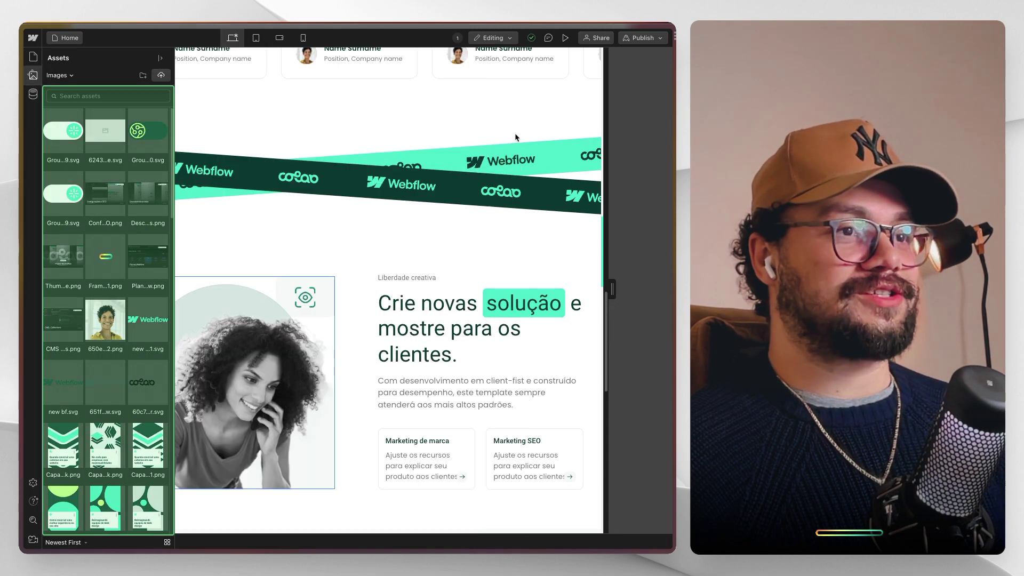
pyautogui.click(32, 75)
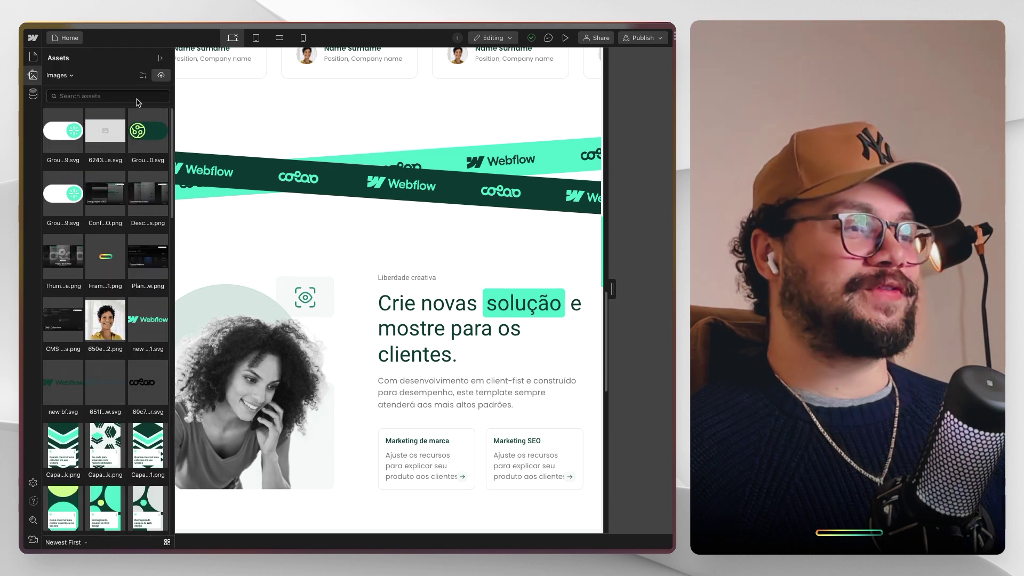
# - View the Blog Posts collection among the CMS collections in Editing mode, and close its item list
pyautogui.click(33, 94)
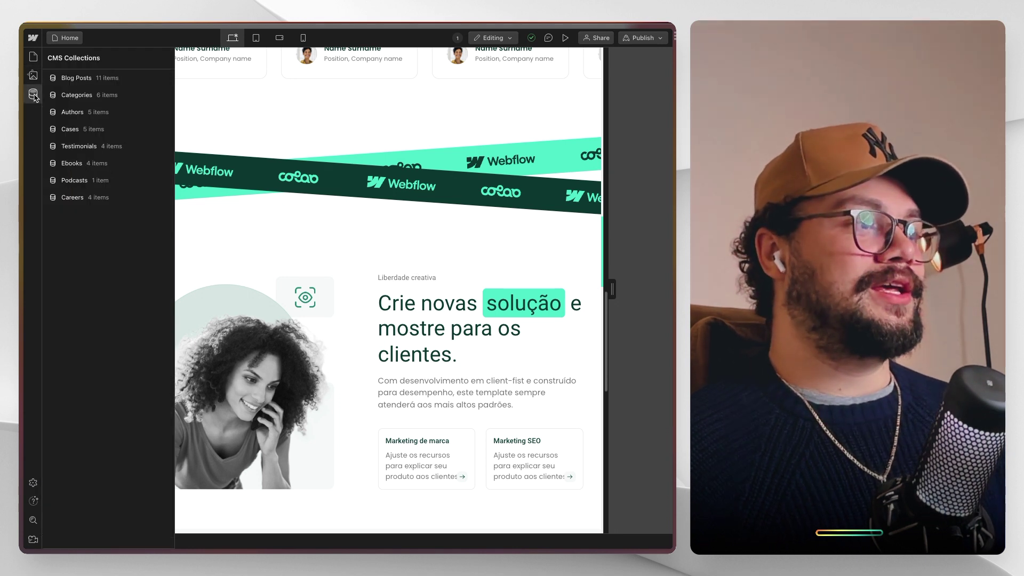
pyautogui.click(98, 80)
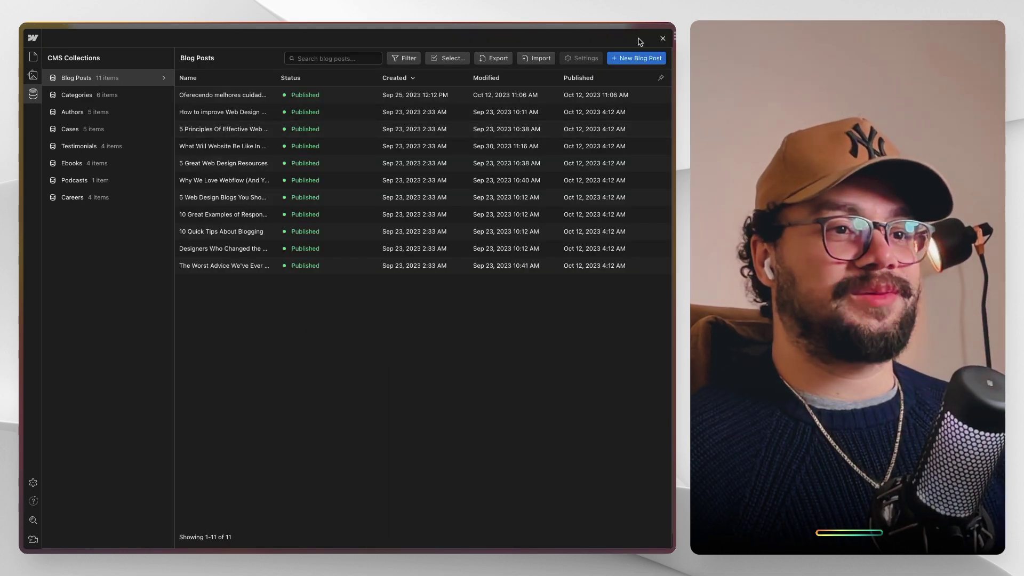
pyautogui.click(663, 40)
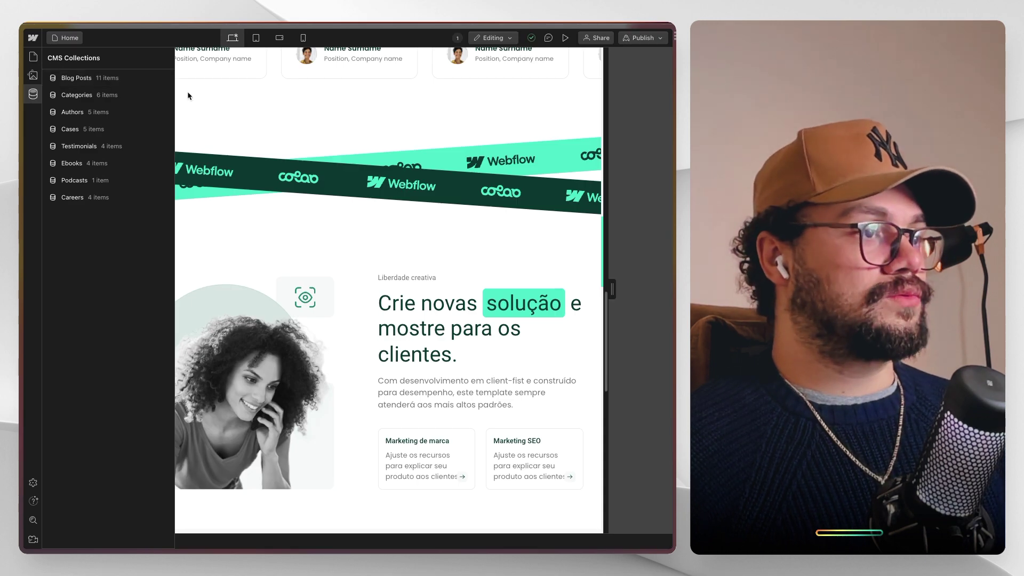